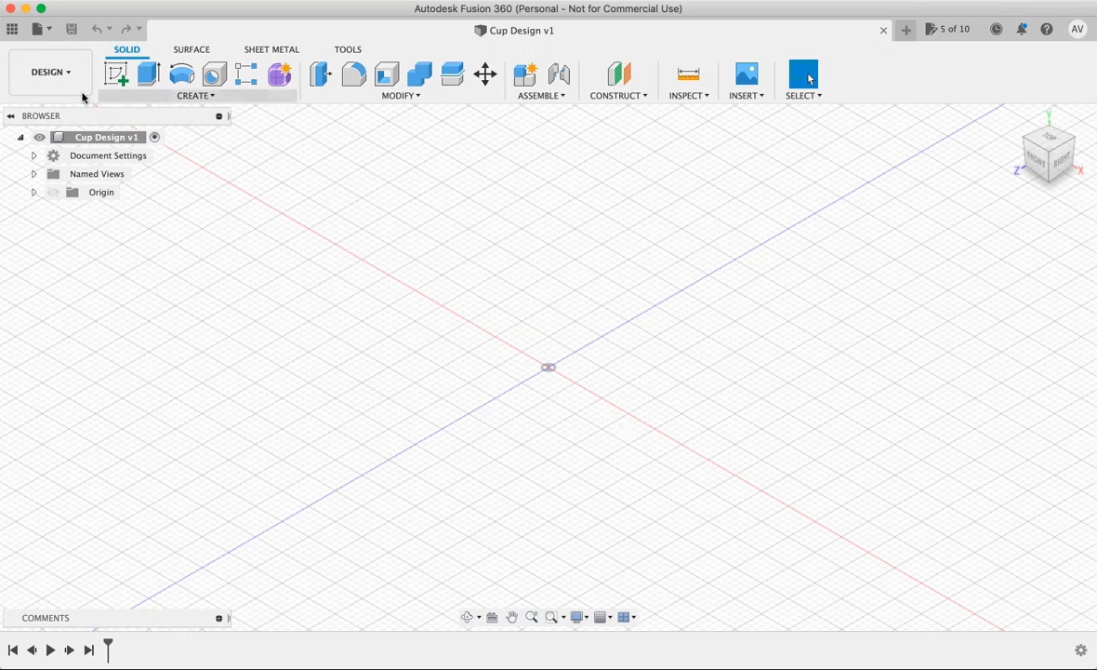
# Step: Start a sketch on the horizontal ground plane and draw a circle about 3 in in diameter centred on the origin
pyautogui.click(116, 73)
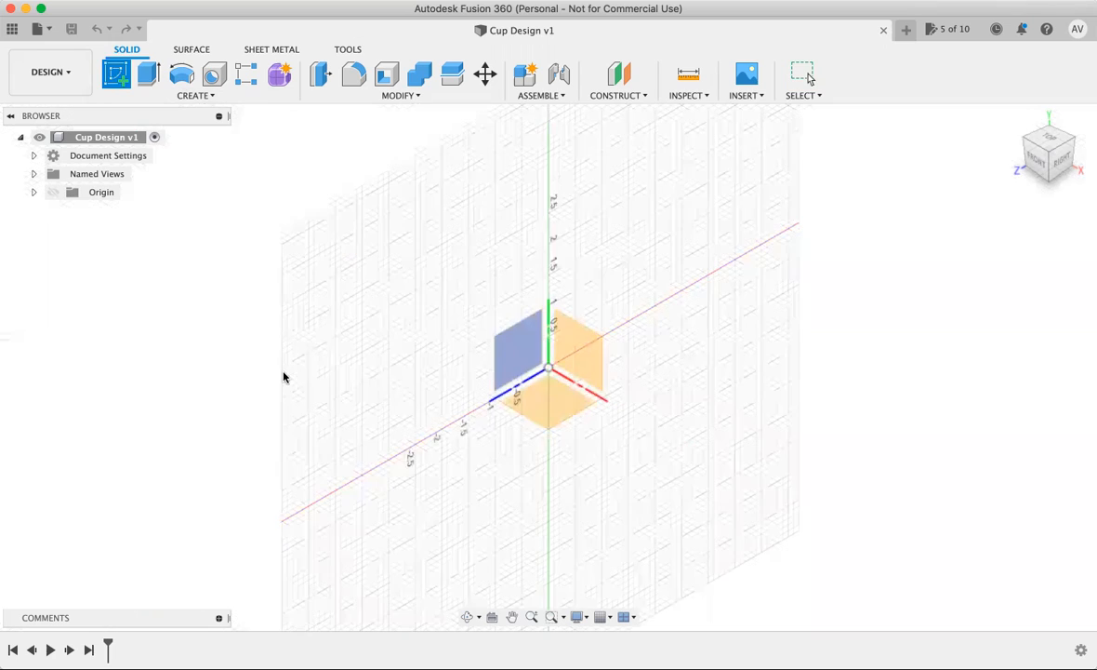
pyautogui.click(552, 418)
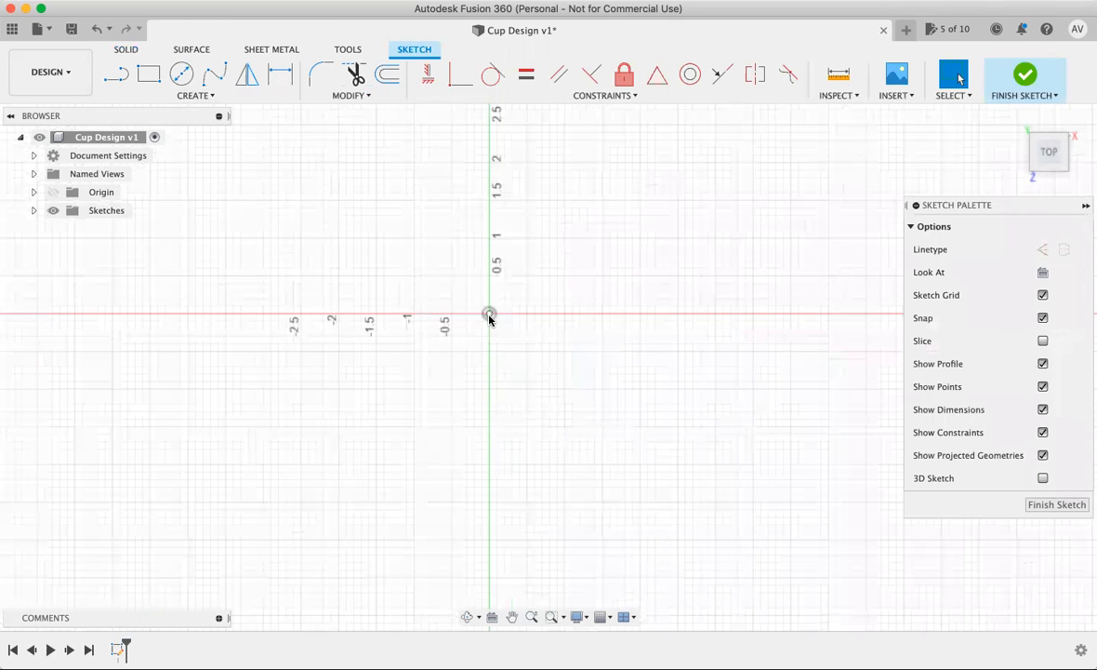
pyautogui.press('c')
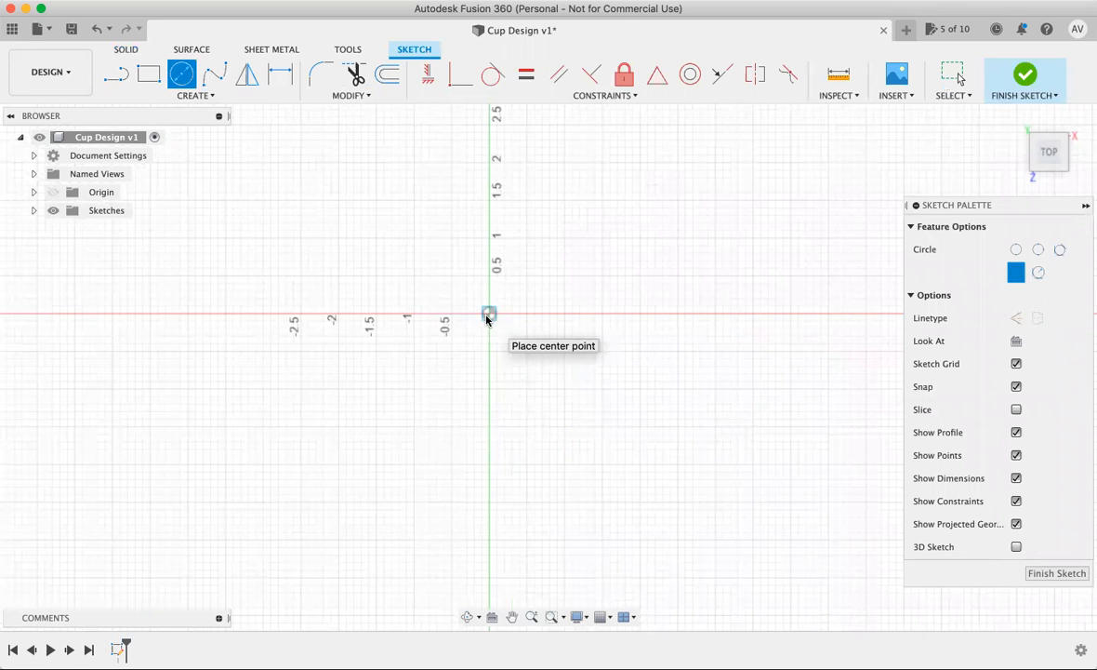
pyautogui.click(489, 313)
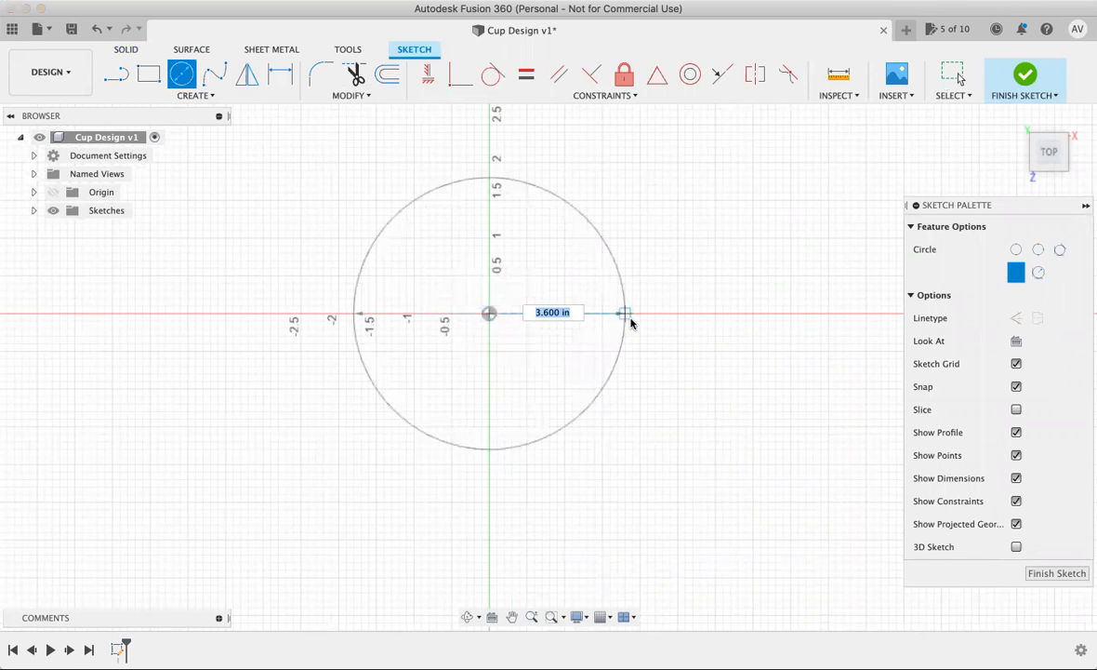
pyautogui.scroll(1, 630, 322)
pyautogui.scroll(-2, 629, 321)
pyautogui.scroll(2, 658, 302)
pyautogui.scroll(-3, 660, 311)
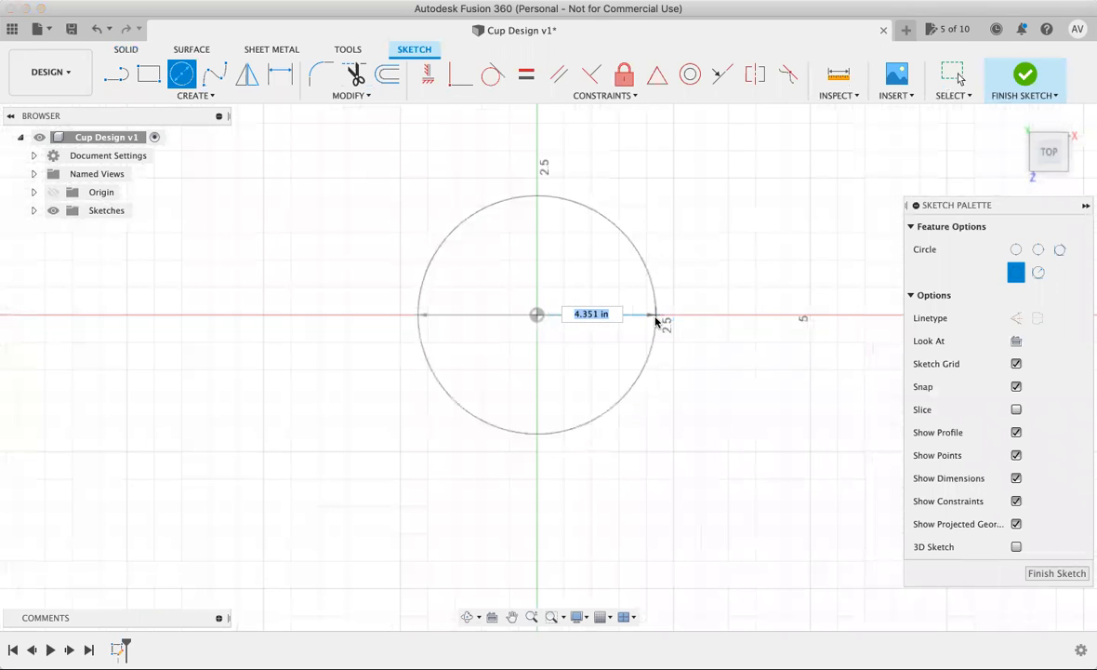
pyautogui.scroll(3, 637, 316)
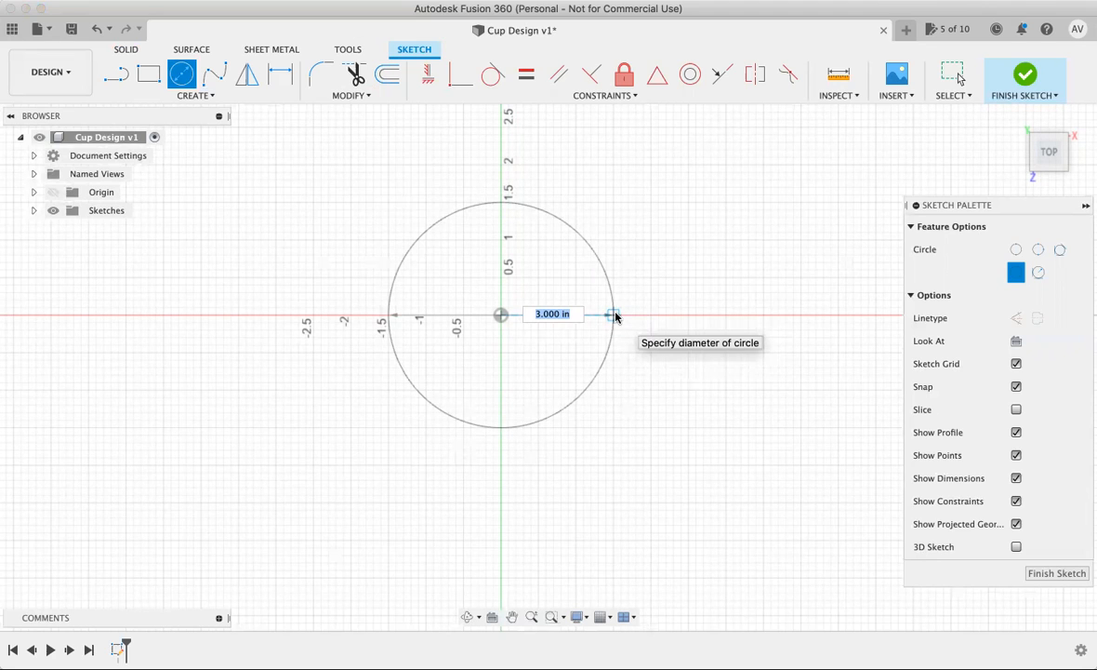
pyautogui.click(614, 316)
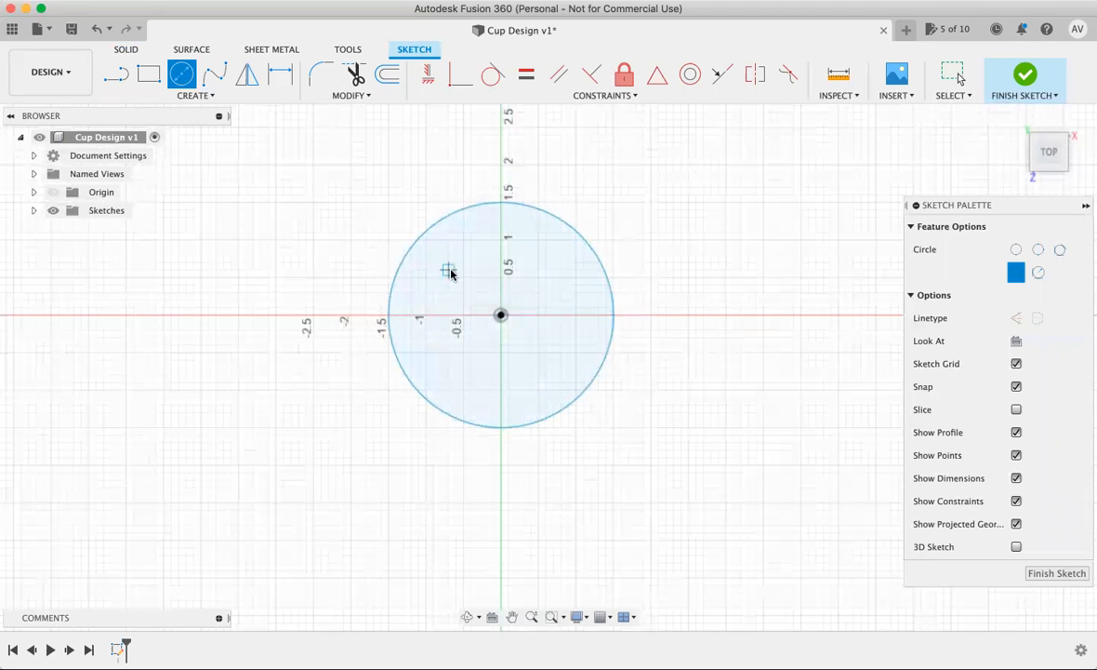
# Step: Dimension the circle's diameter at 3.00 in
pyautogui.press('d')
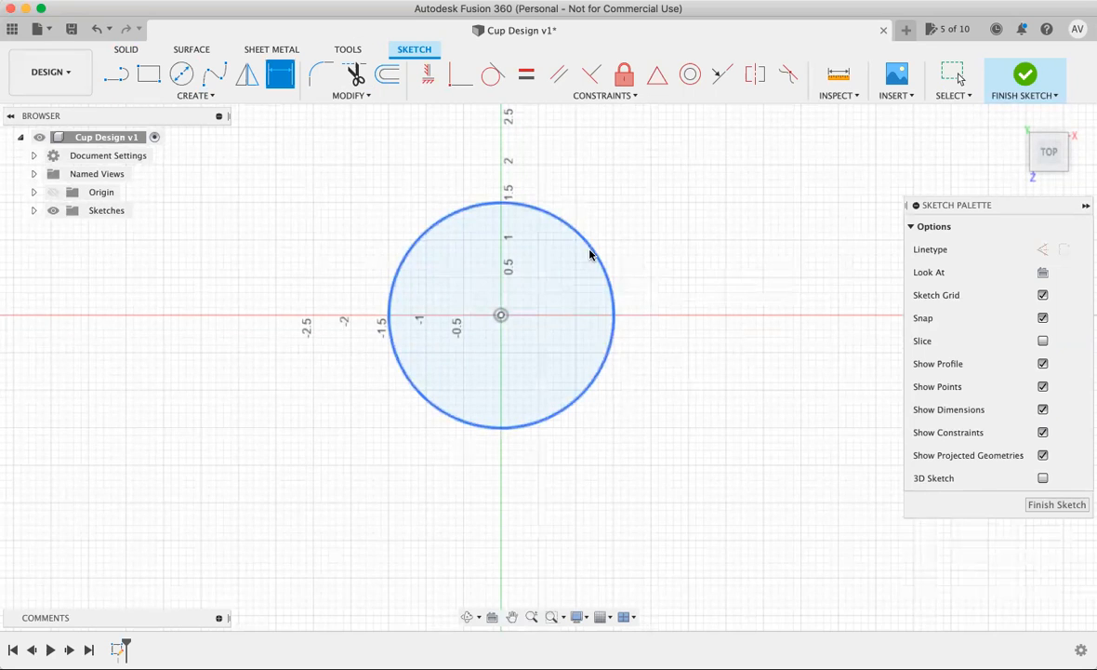
pyautogui.click(590, 253)
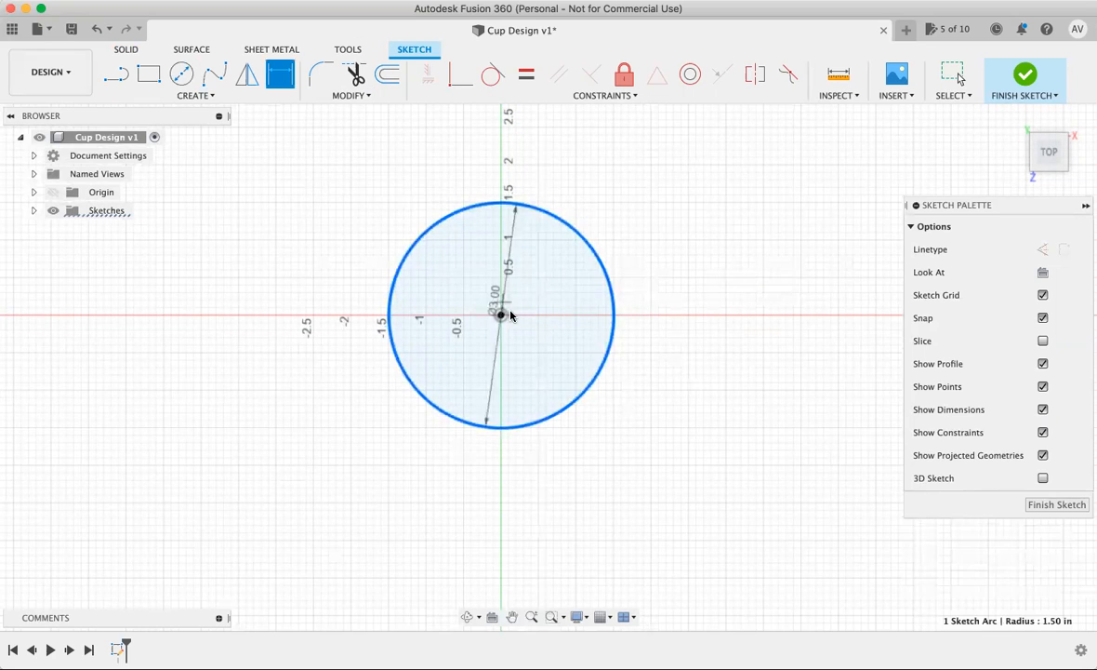
pyautogui.click(543, 355)
pyautogui.press('Return')
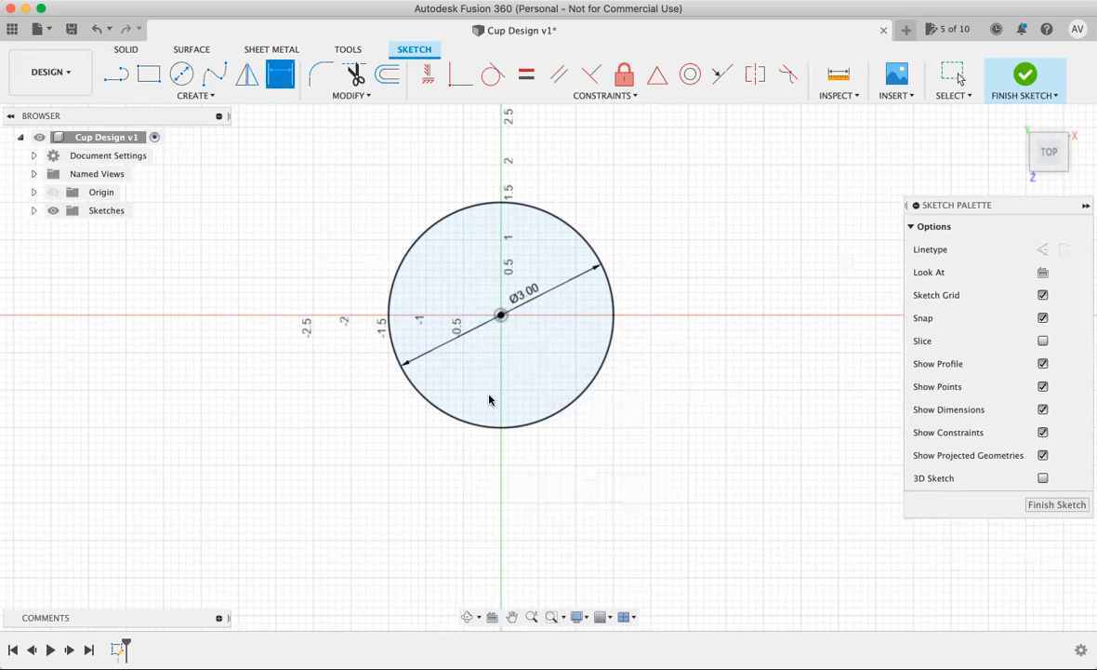
# Step: Draw a line from the circle's centre to its upper edge at 110° from the horizontal axis
pyautogui.scroll(2, 470, 406)
pyautogui.scroll(-2, 497, 306)
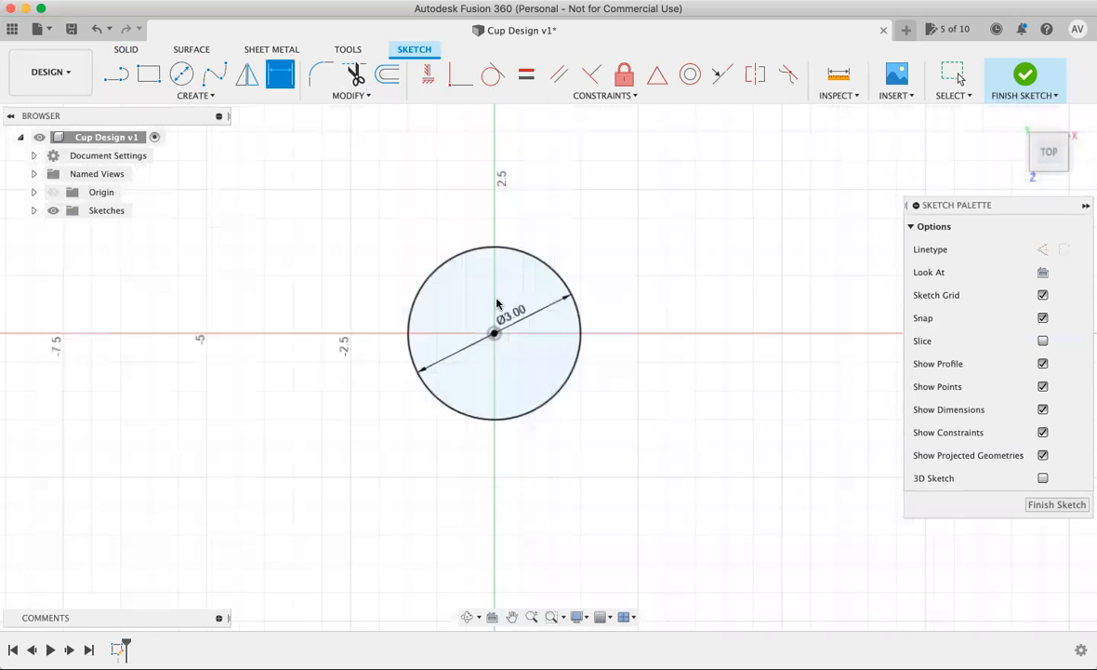
pyautogui.scroll(4, 455, 297)
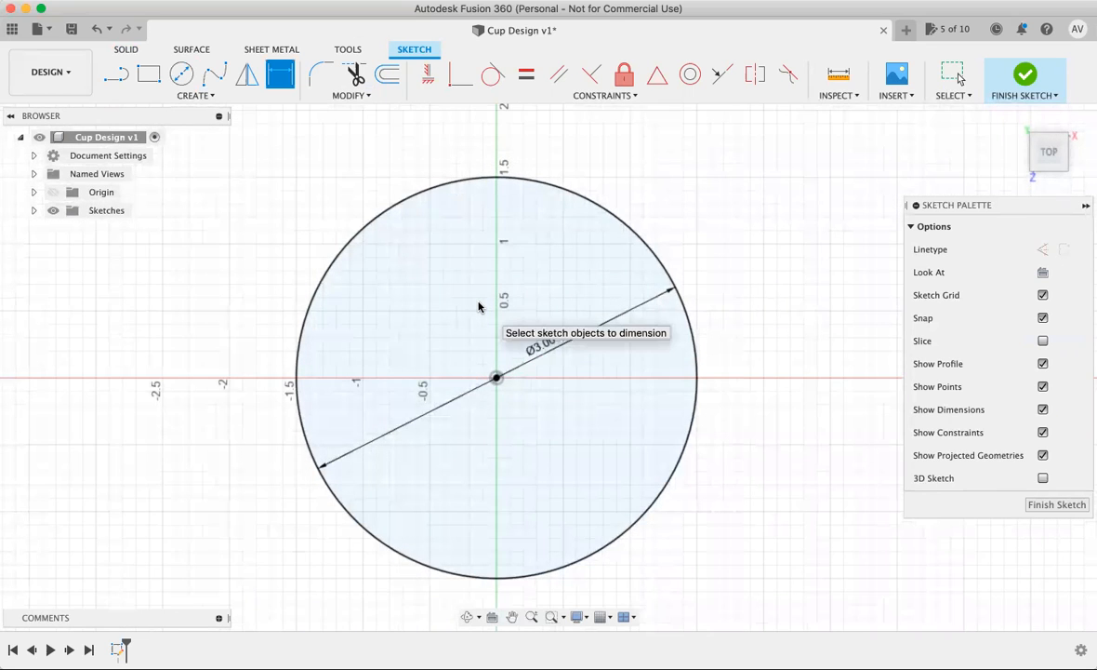
pyautogui.scroll(-2, 475, 304)
pyautogui.scroll(2, 479, 246)
pyautogui.scroll(2, 465, 270)
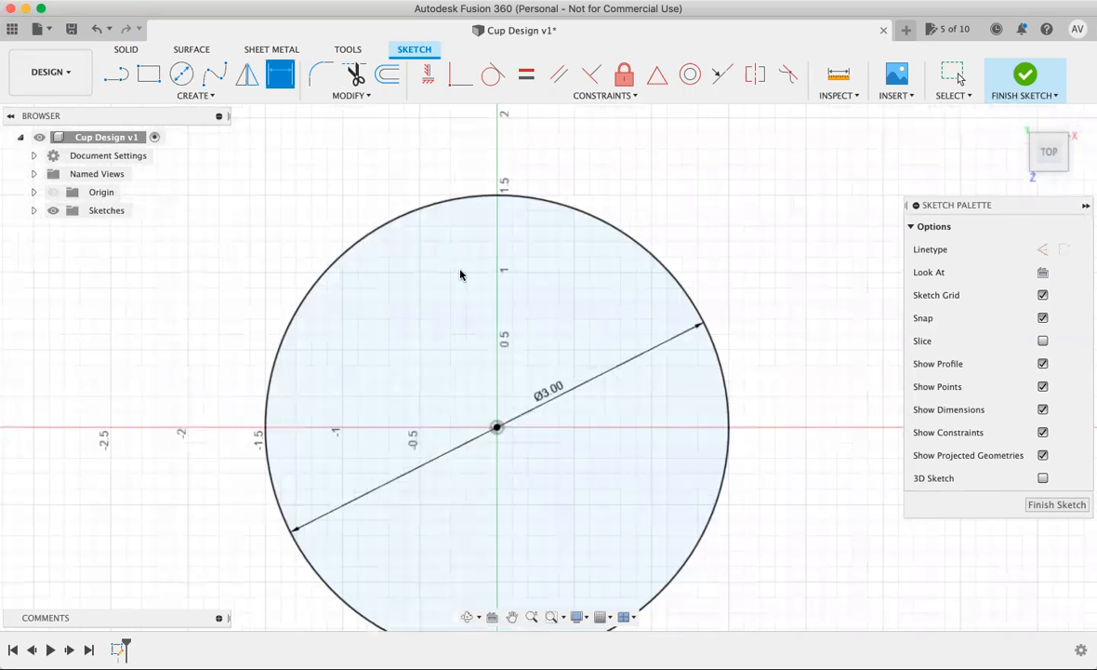
pyautogui.click(196, 95)
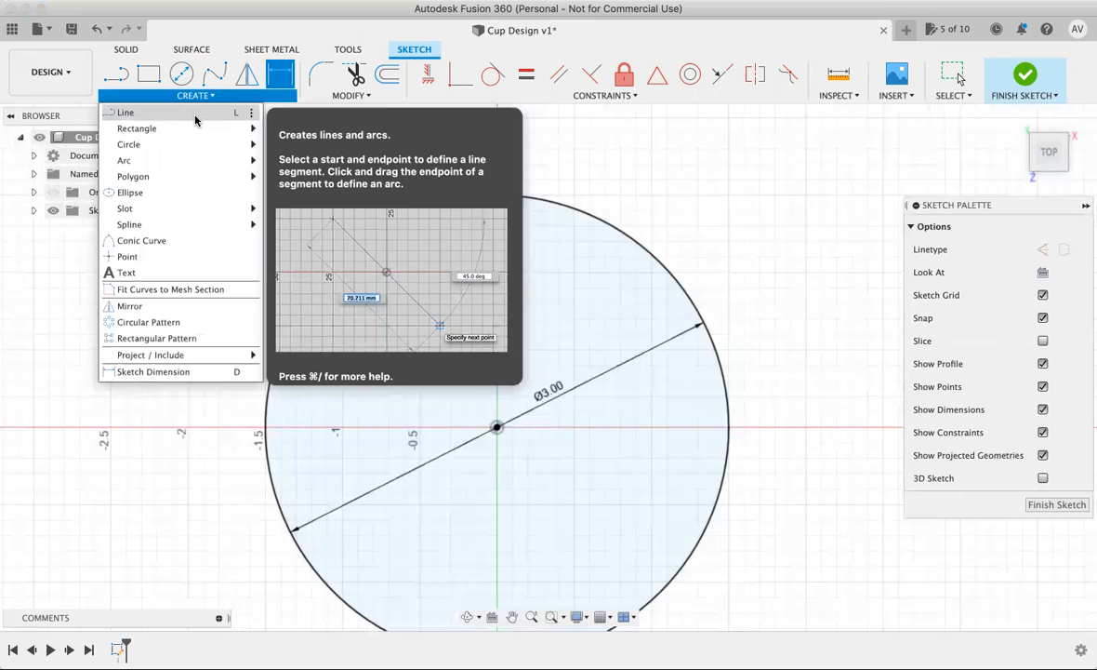
pyautogui.click(194, 115)
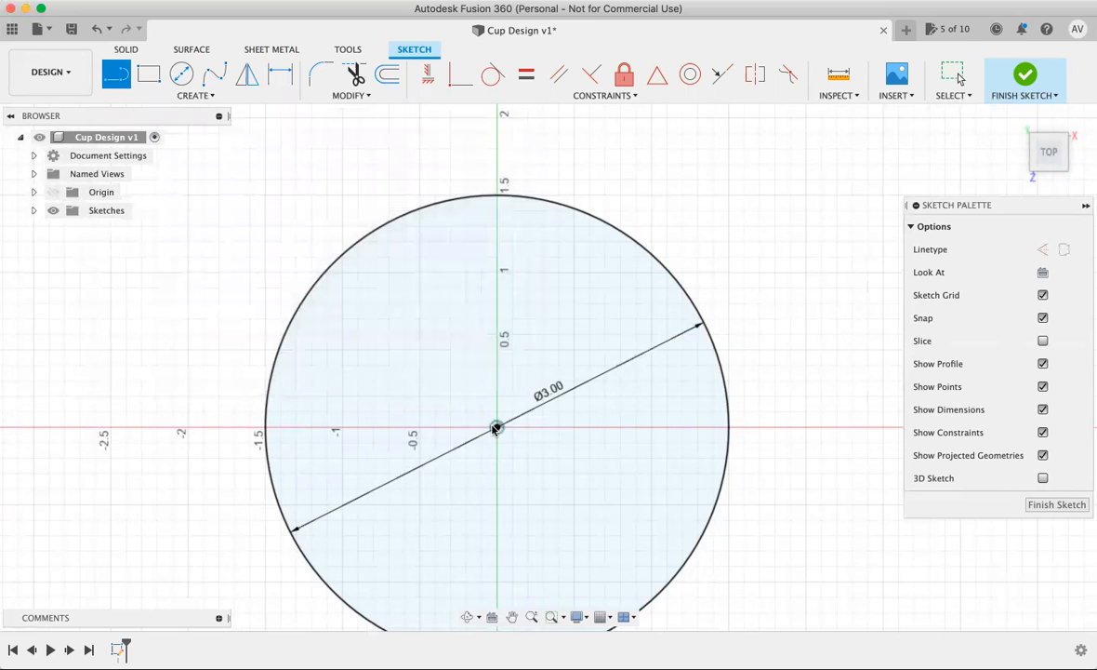
pyautogui.click(497, 427)
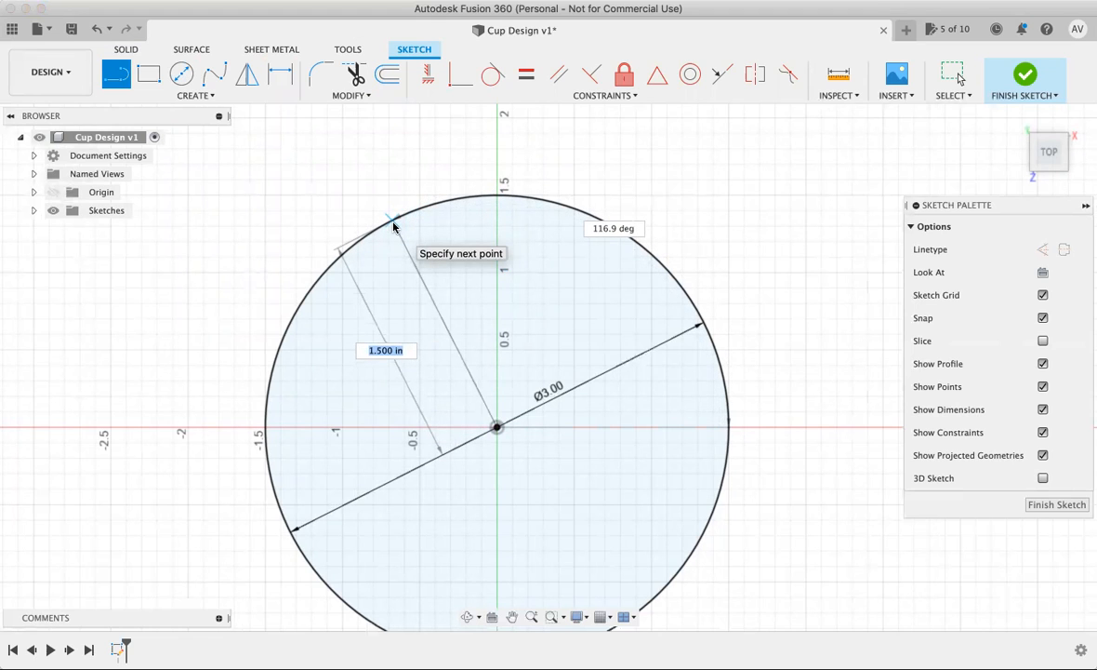
pyautogui.press('Tab')
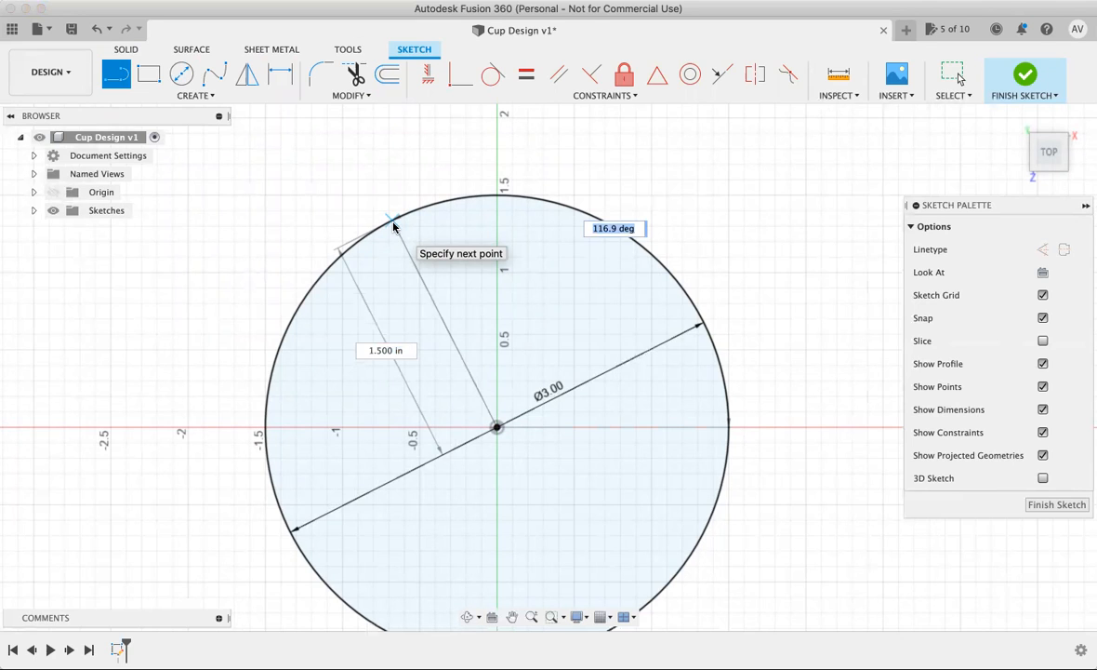
pyautogui.write('110')
pyautogui.press('Tab')
pyautogui.press('Return')
pyautogui.press('Escape')
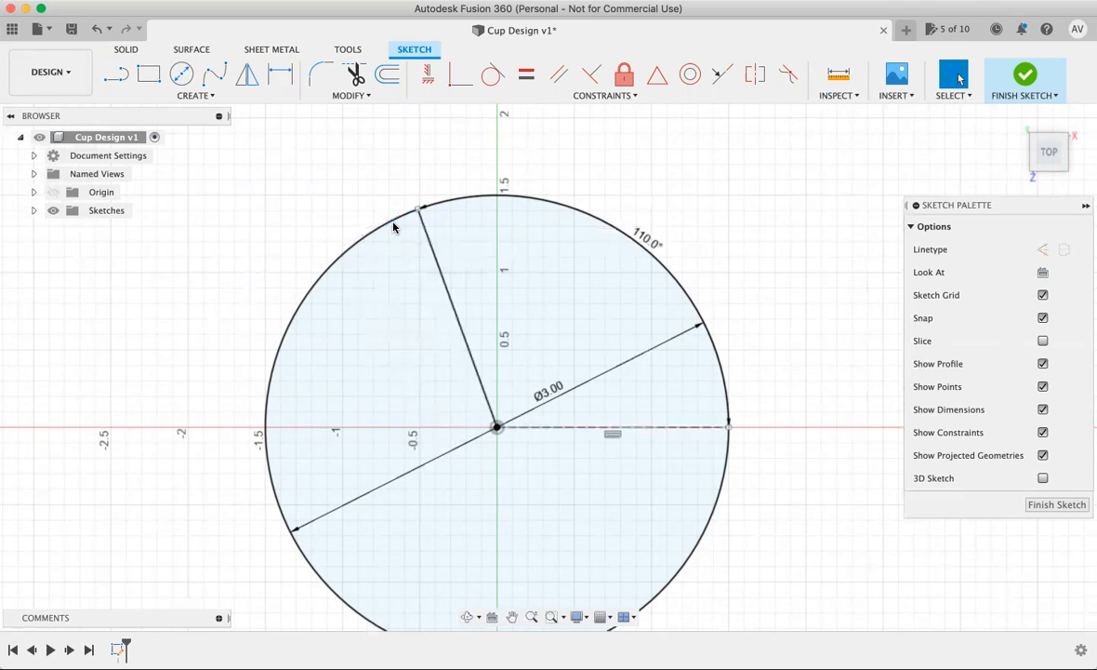
# Step: Try to draw a second line from the circle's centre, 1.5 in long at 80°
pyautogui.press('l')
pyautogui.click(495, 428)
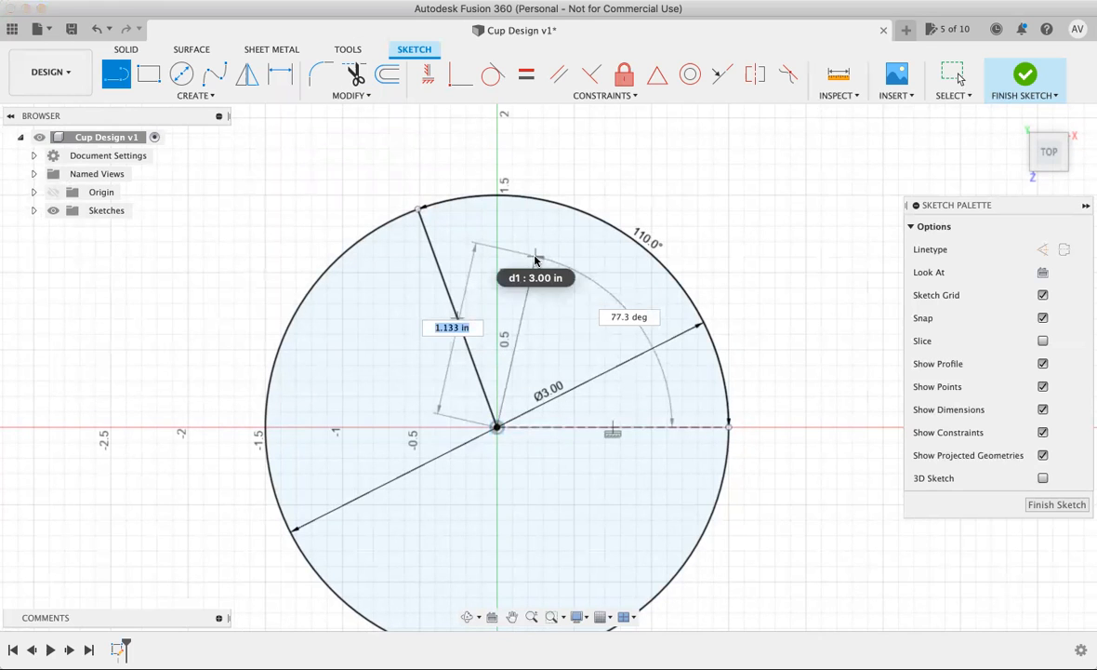
pyautogui.write('1.5')
pyautogui.press('Tab')
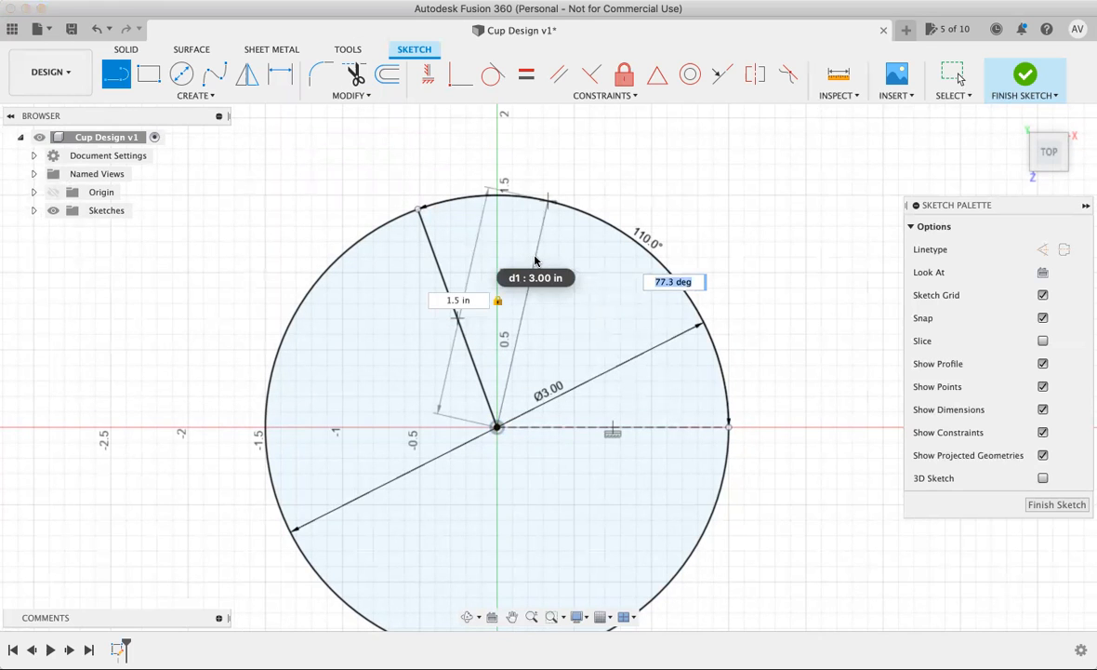
pyautogui.write('80')
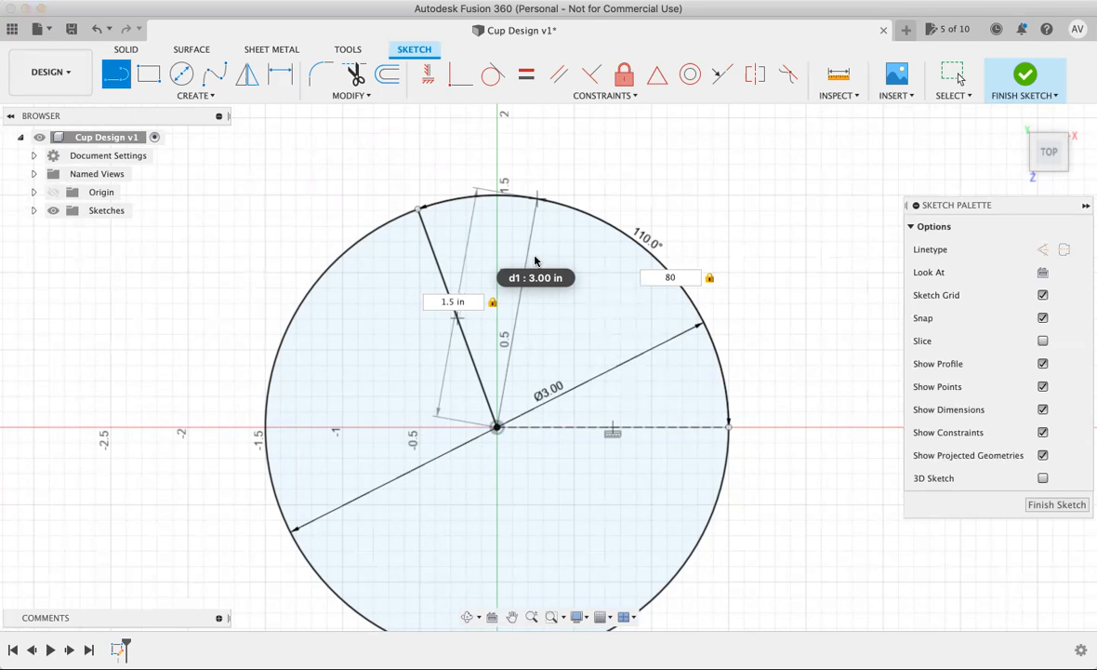
pyautogui.press('Return')
pyautogui.press('Escape')
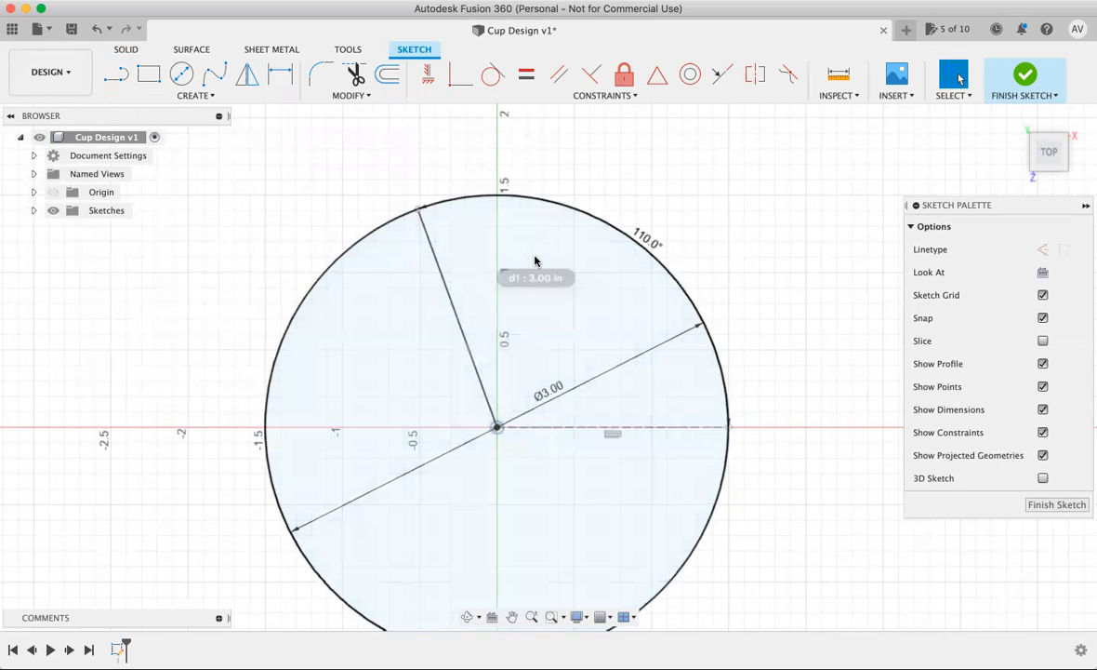
# Step: Measure the angle between the slanted line and the horizontal construction line, then close the measurement
pyautogui.click(858, 94)
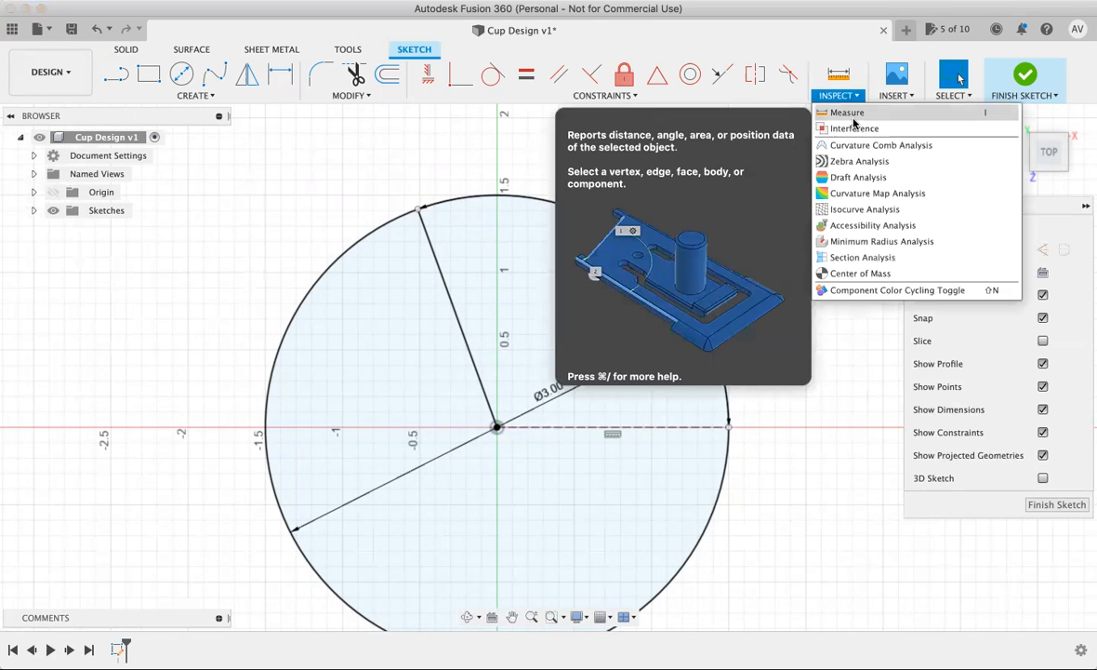
pyautogui.click(861, 112)
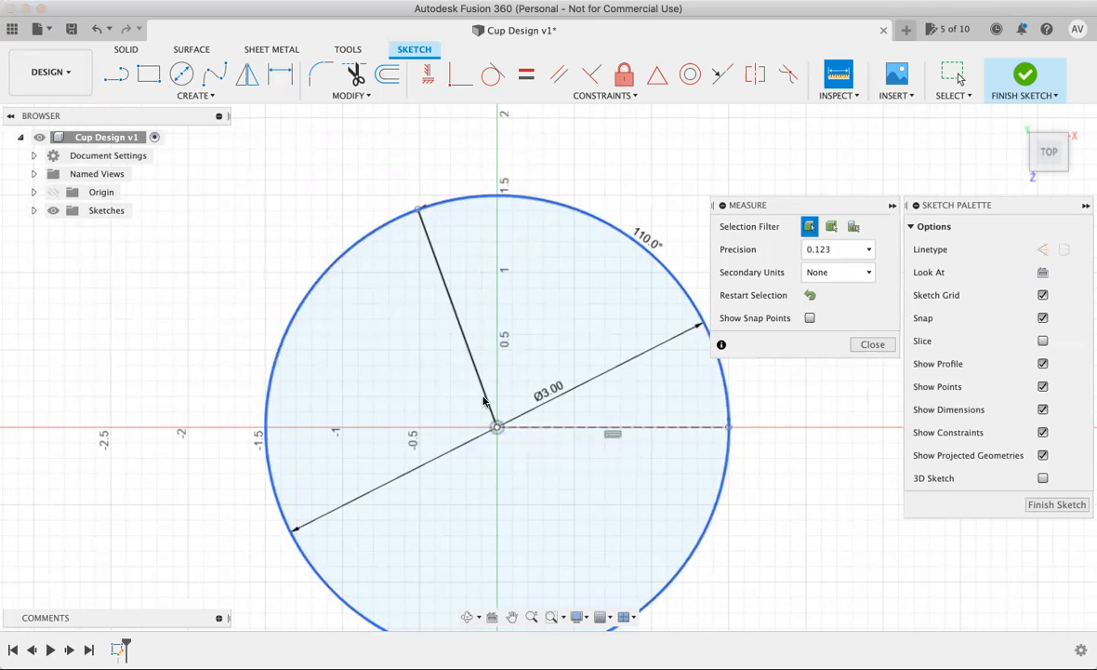
pyautogui.click(491, 413)
pyautogui.click(603, 428)
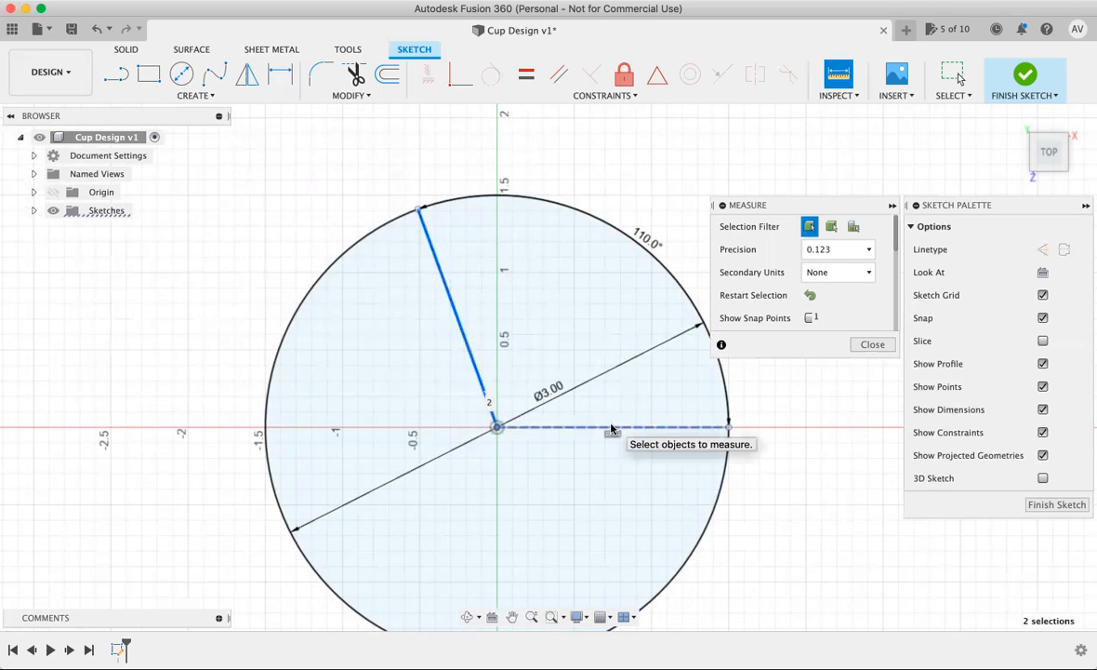
pyautogui.click(612, 426)
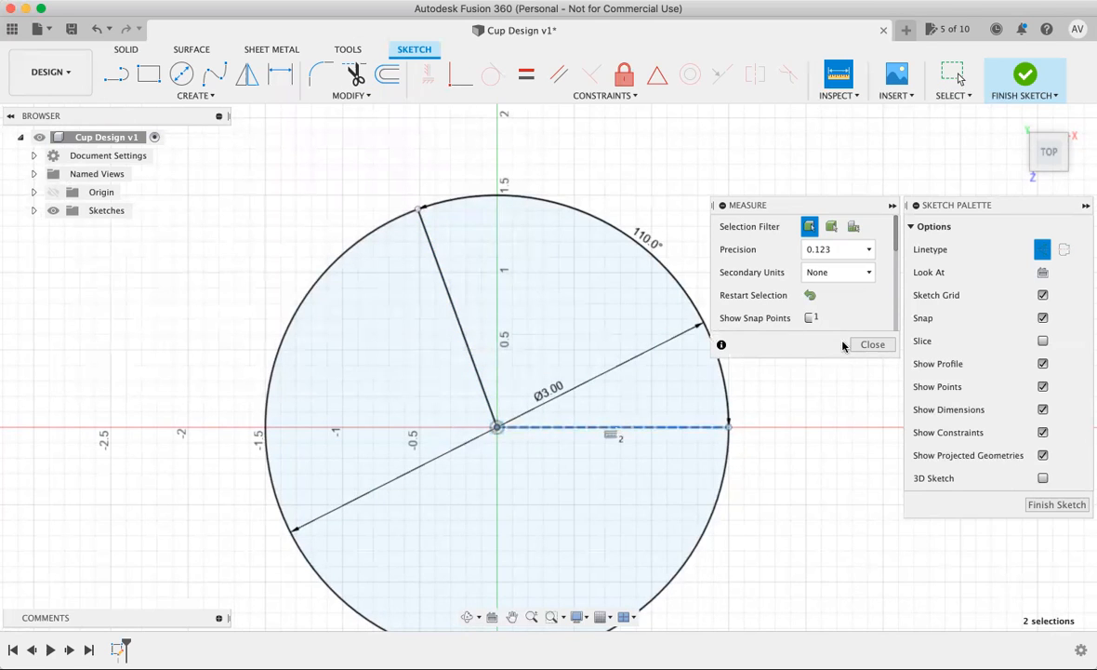
pyautogui.click(865, 344)
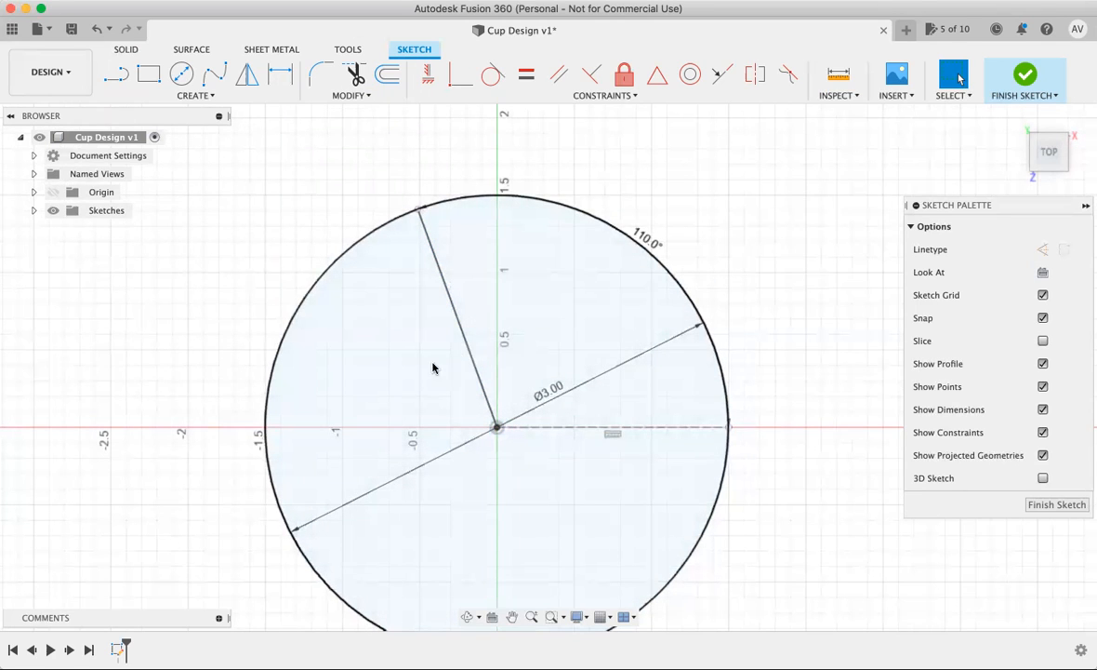
# Step: Undo the 110° line and draw a 1.5 in line from the circle's centre at 100° instead
pyautogui.press('super+z')
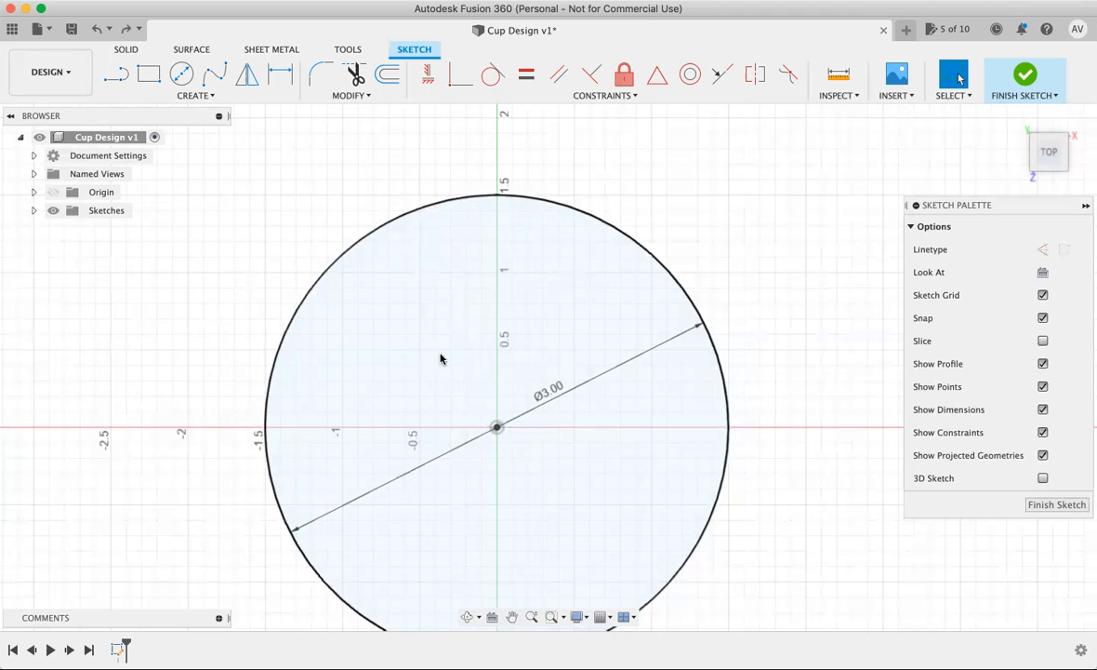
pyautogui.press('l')
pyautogui.click(496, 427)
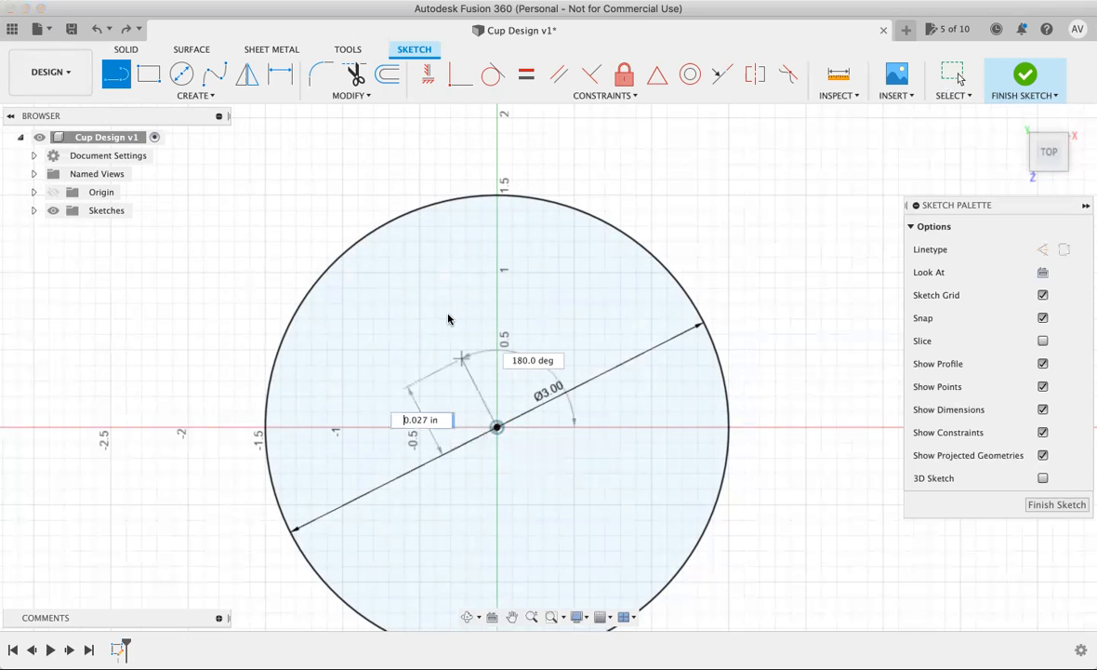
pyautogui.write('1.5')
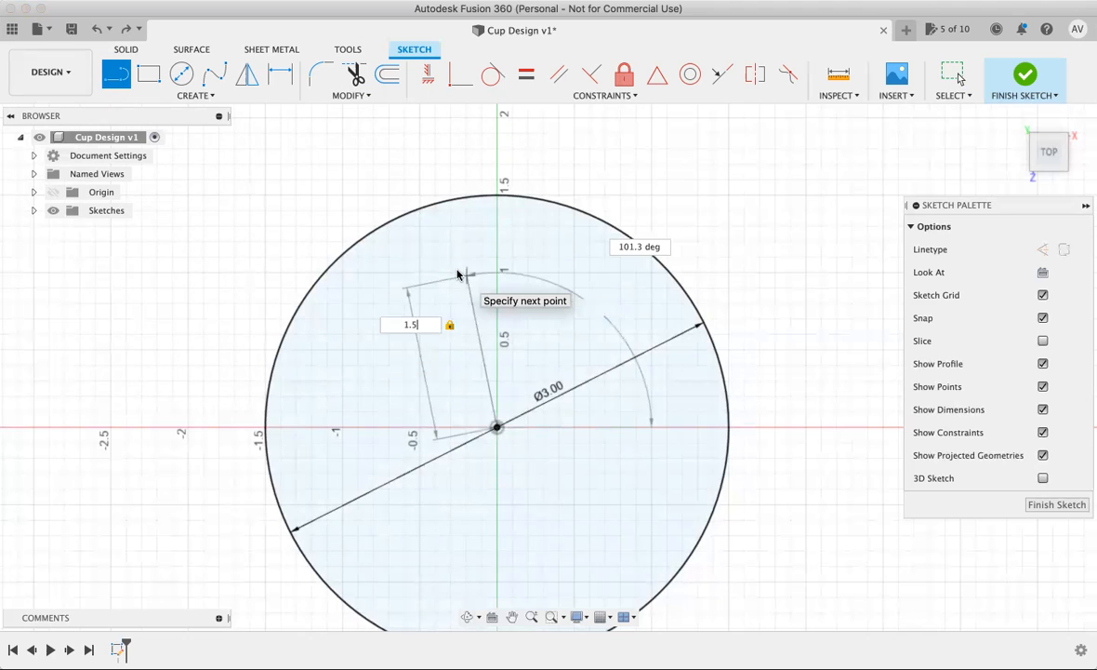
pyautogui.press('Tab')
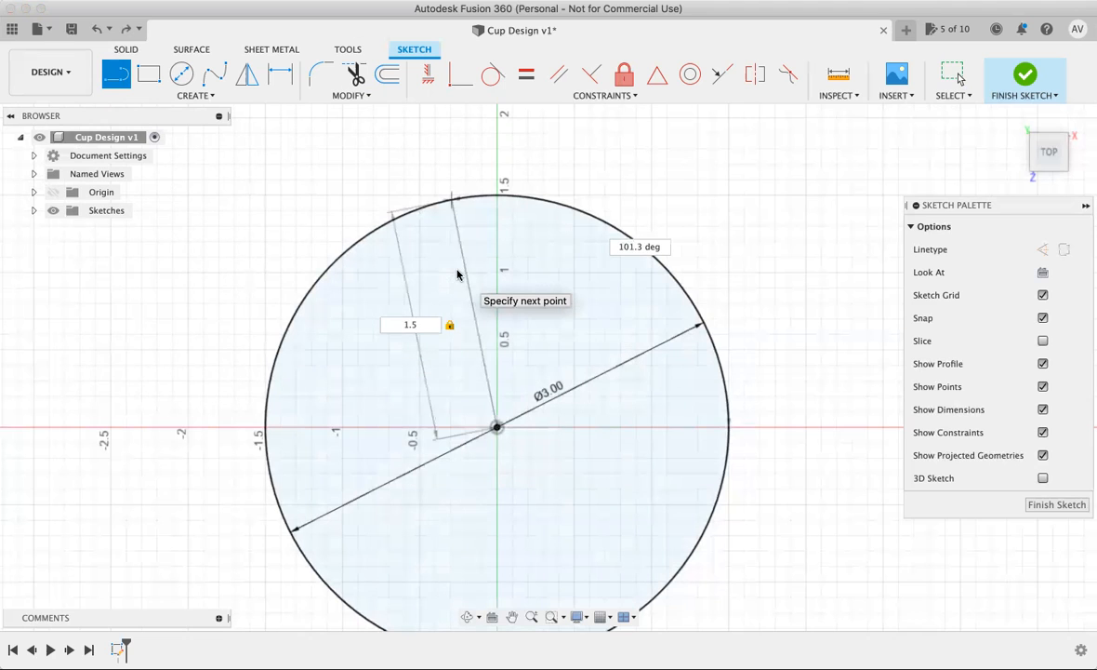
pyautogui.write('100')
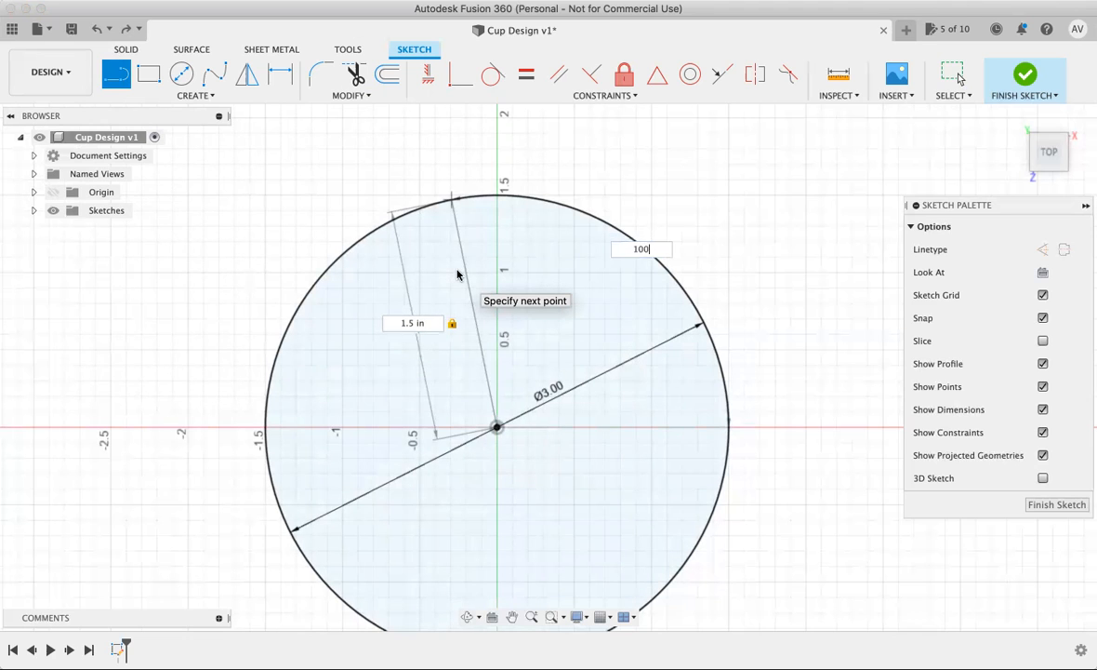
pyautogui.press('Return')
pyautogui.press('Escape')
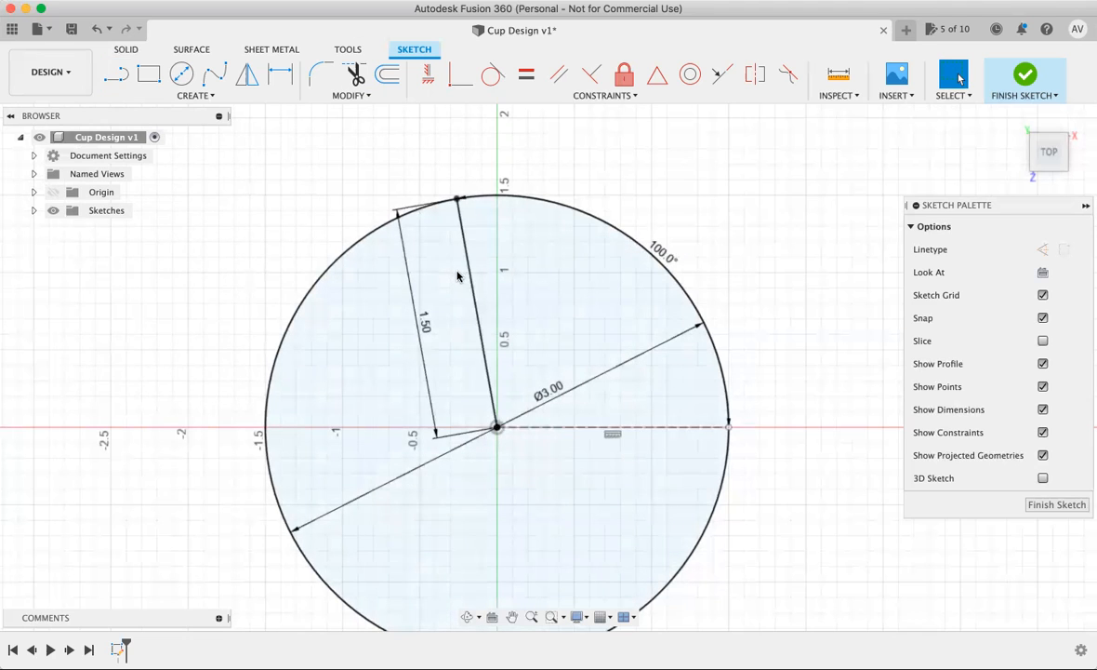
# Step: Draw a second line from the circle's centre, 1.5 in long at 80° from the horizontal axis
pyautogui.press('l')
pyautogui.click(498, 427)
pyautogui.write('1.5')
pyautogui.press('Tab')
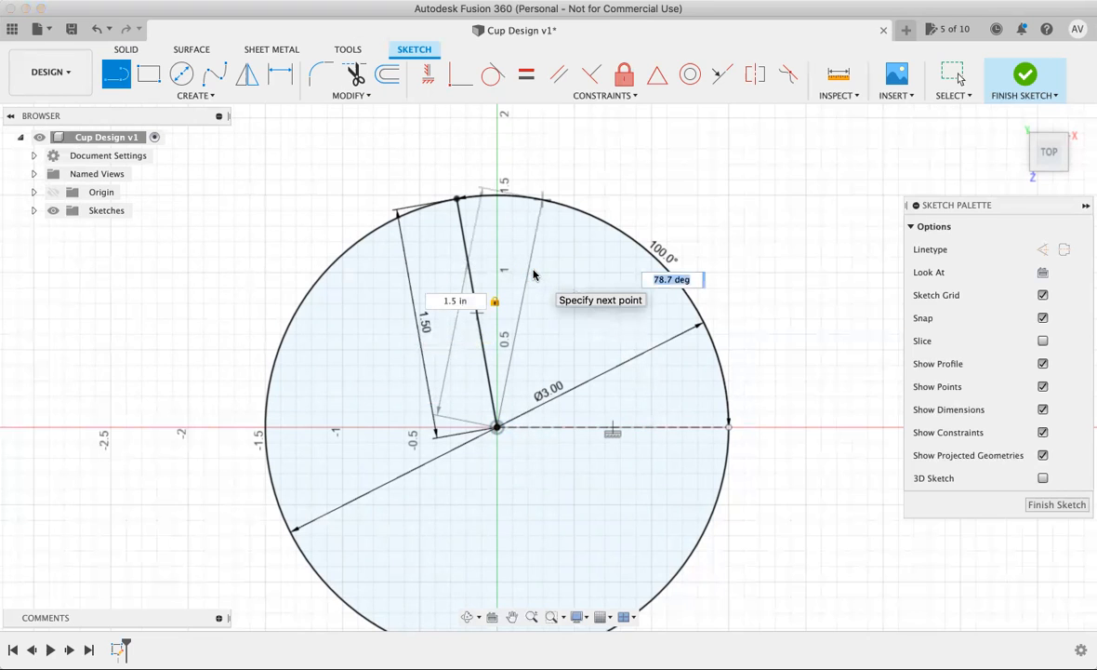
pyautogui.write('80')
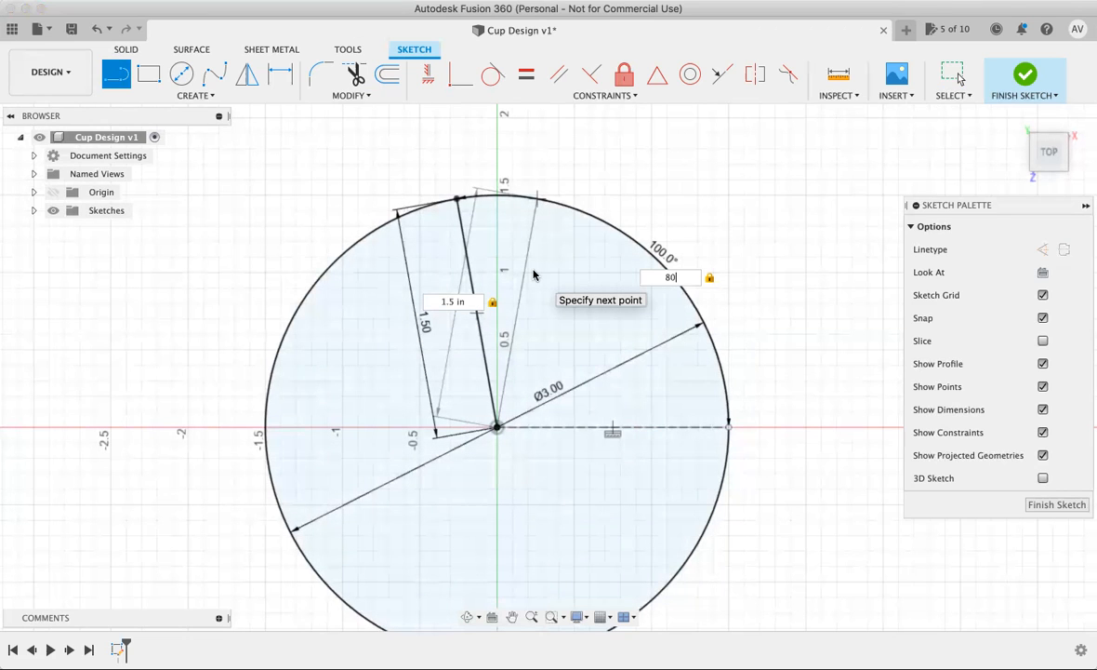
pyautogui.press('Return')
pyautogui.press('Escape')
# Step: Delete the slanted radial lines and draw a line from the circle's centre to its upper edge at 105° from the horizontal axis
pyautogui.click(474, 312)
pyautogui.press('Delete')
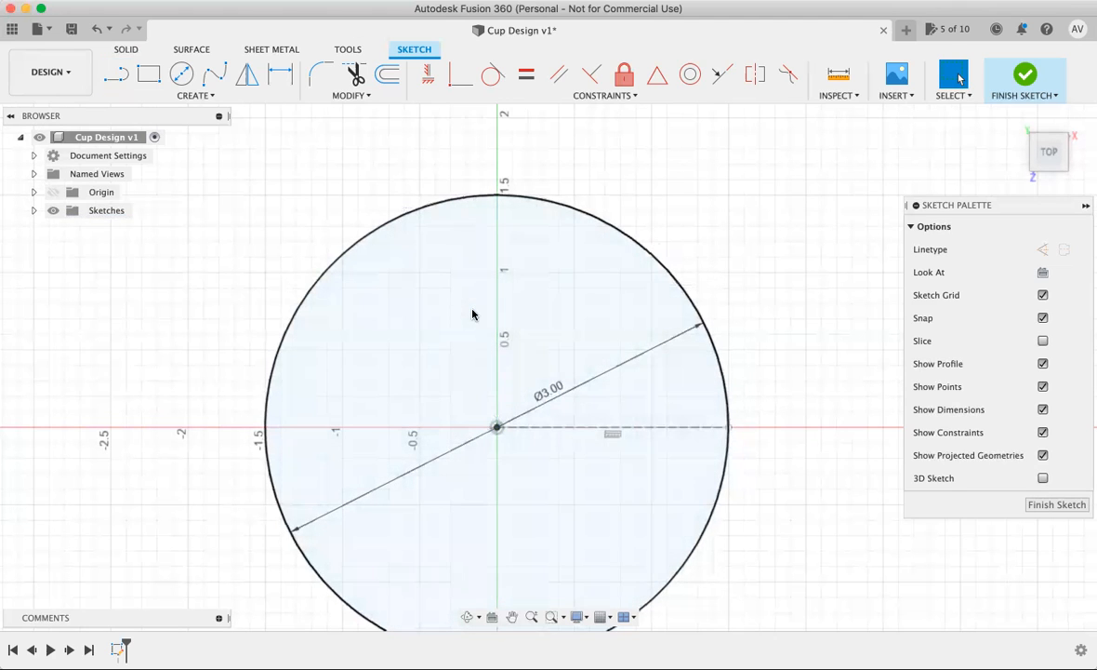
pyautogui.press('l')
pyautogui.click(498, 427)
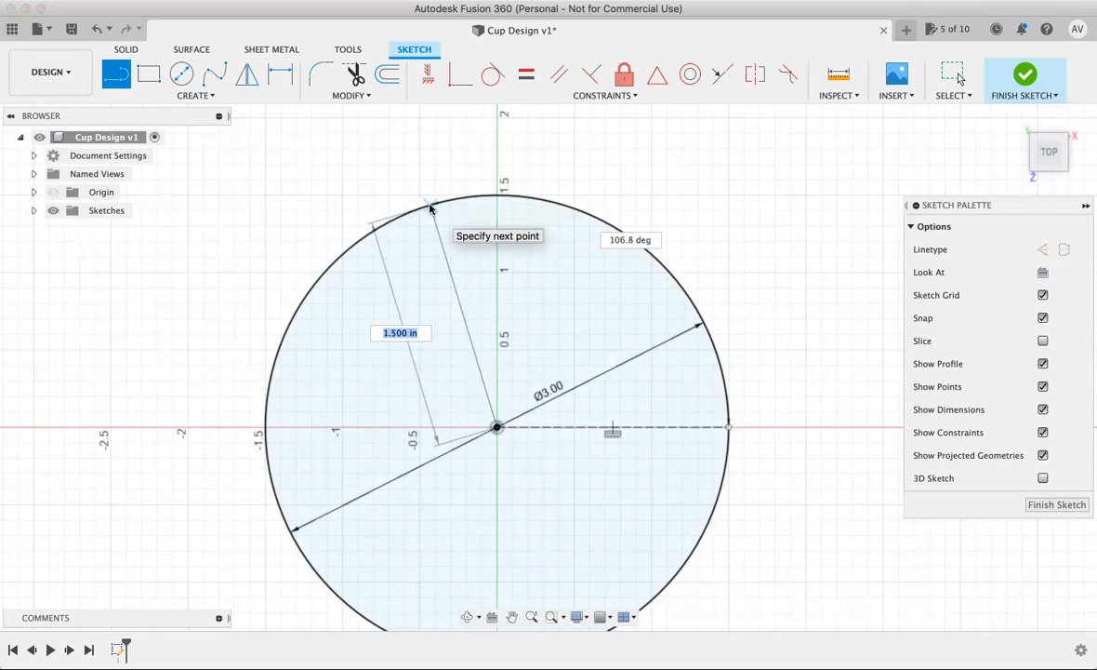
pyautogui.press('Tab')
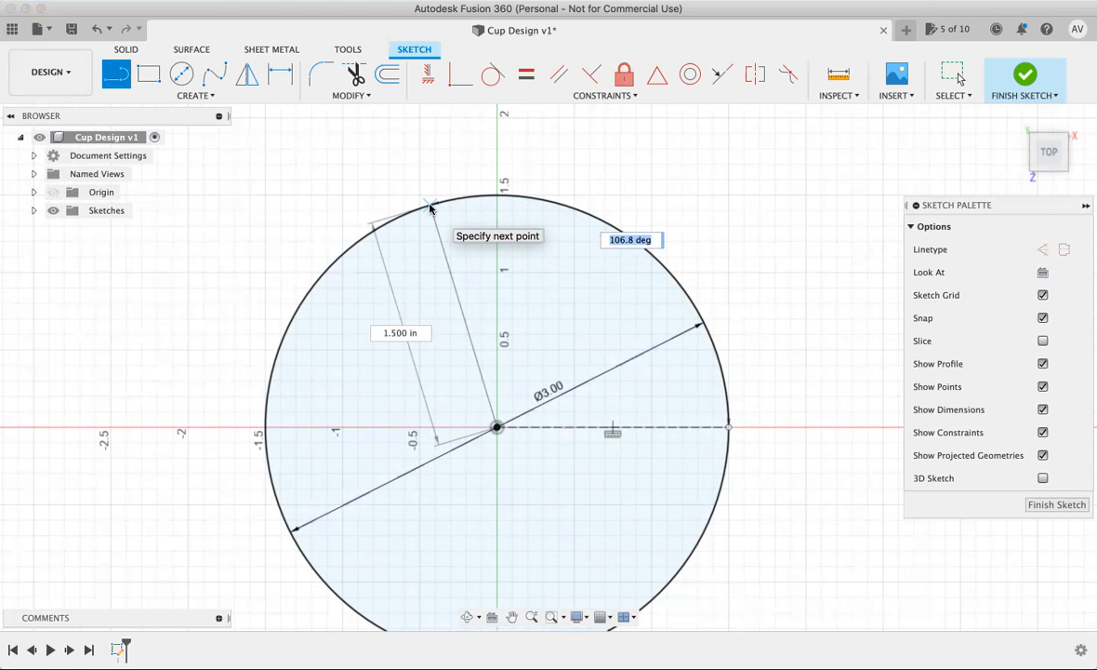
pyautogui.write('11')
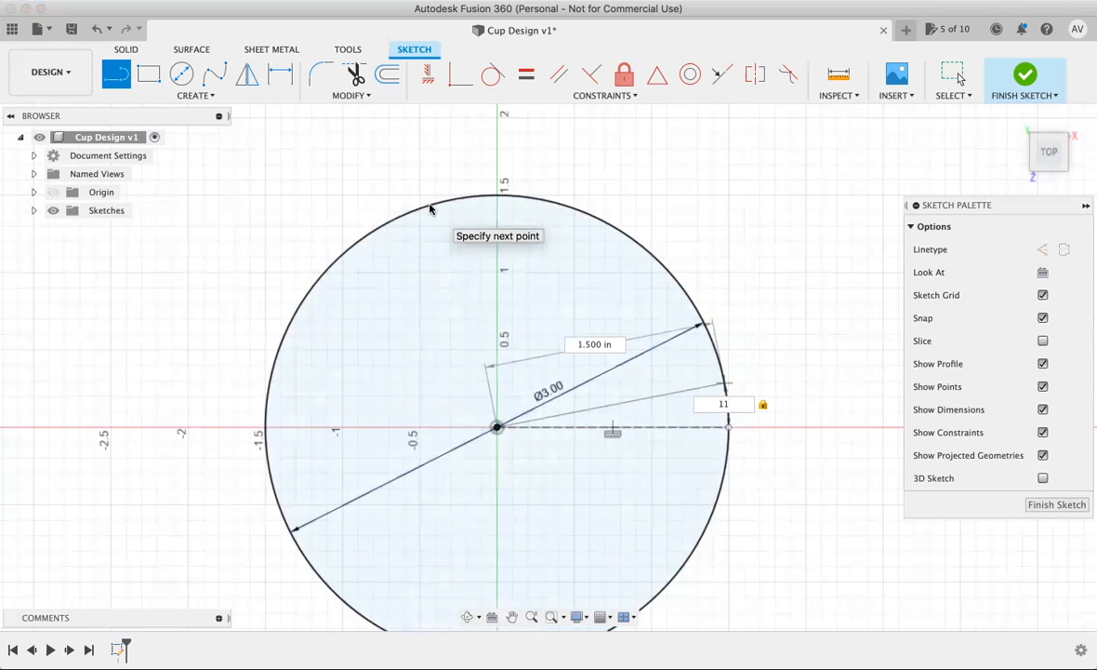
pyautogui.press('BackSpace')
pyautogui.write('05')
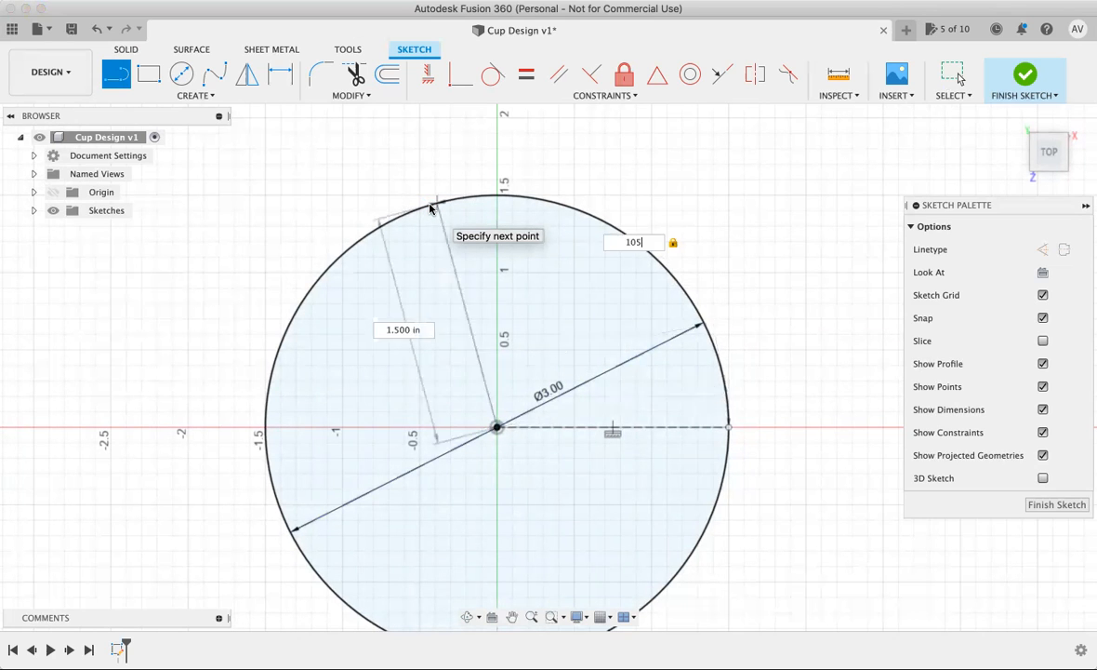
pyautogui.press('Return')
pyautogui.press('Escape')
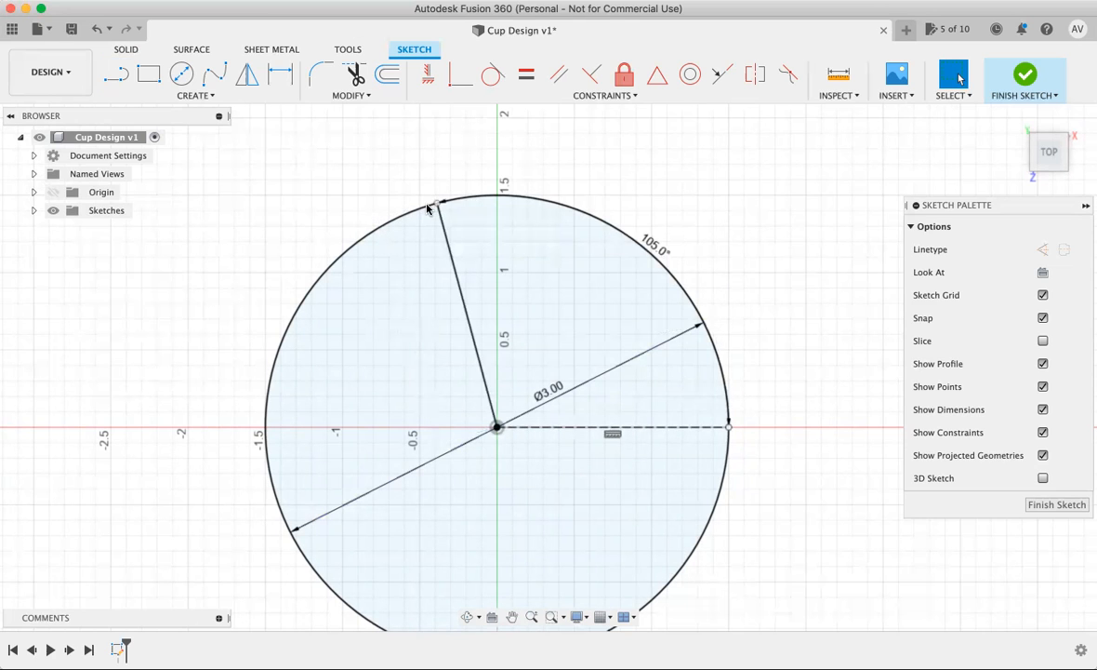
# Step: Draw a second radial line from the circle's centre, 1.5 in long at 75° from the horizontal axis
pyautogui.press('l')
pyautogui.click(497, 426)
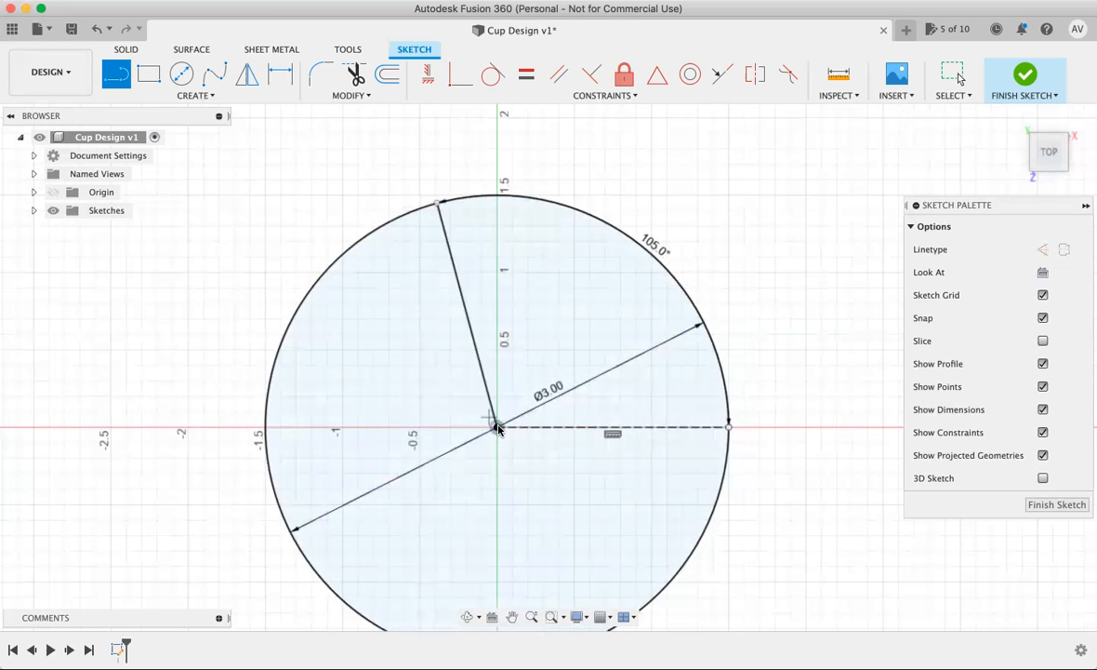
pyautogui.write('1.5')
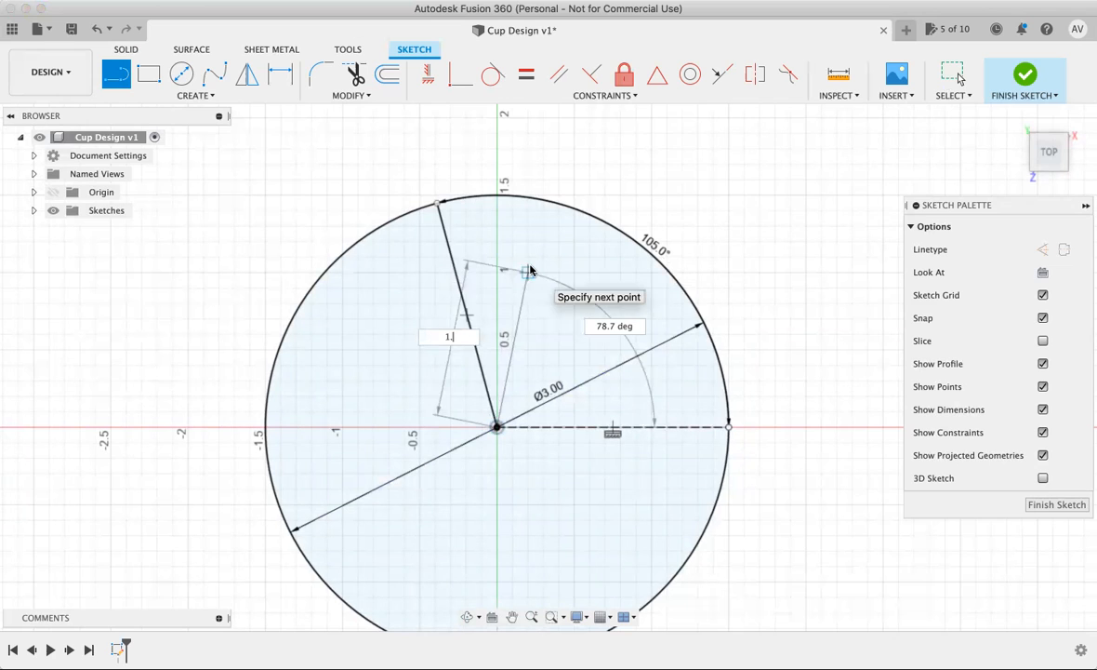
pyautogui.press('Tab')
pyautogui.write('75')
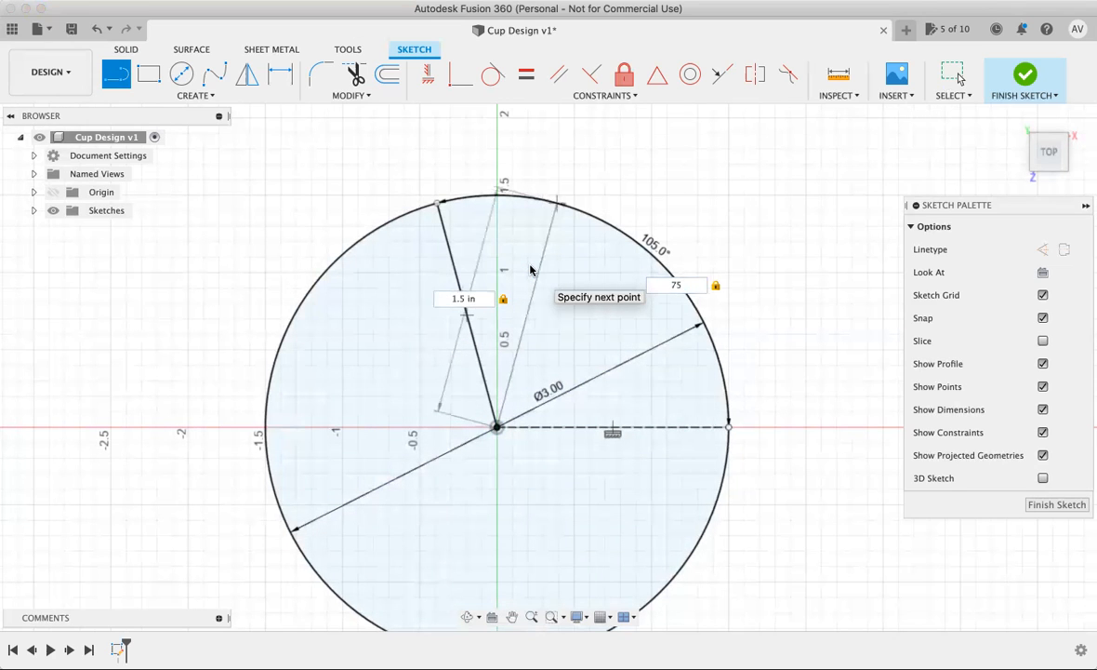
pyautogui.press('Return')
pyautogui.press('Escape')
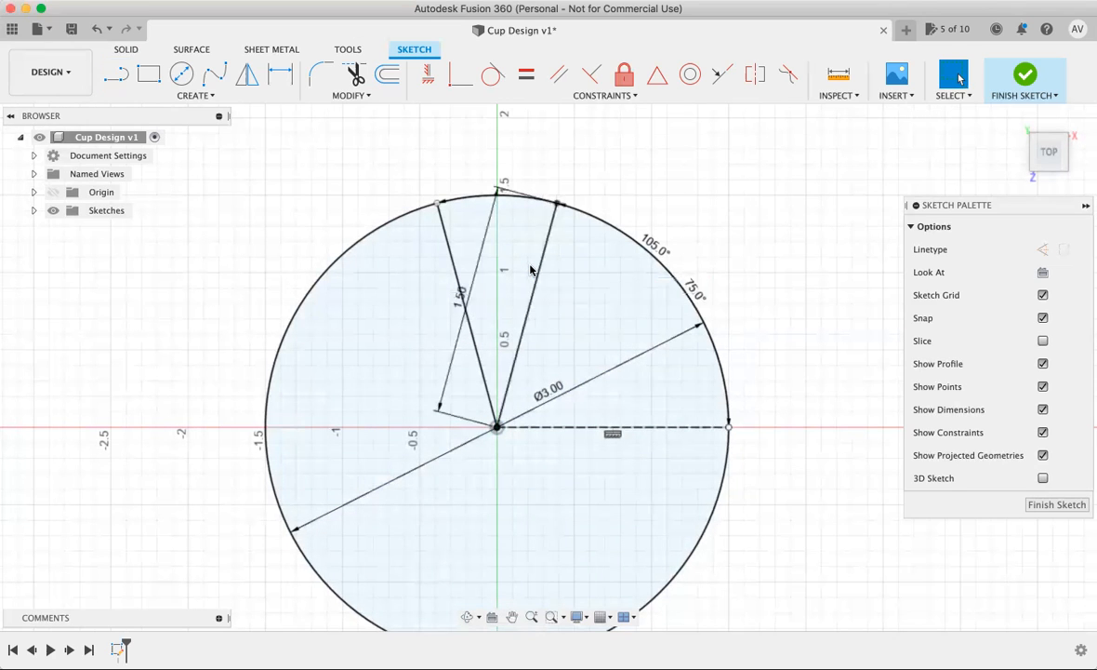
# Step: Draw a concentric circle with a 2.6 in diameter inside the 3 in circle
pyautogui.scroll(3, 502, 398)
pyautogui.scroll(-4, 502, 397)
pyautogui.scroll(3, 503, 451)
pyautogui.scroll(-5, 507, 478)
pyautogui.scroll(2, 500, 497)
pyautogui.scroll(1, 465, 383)
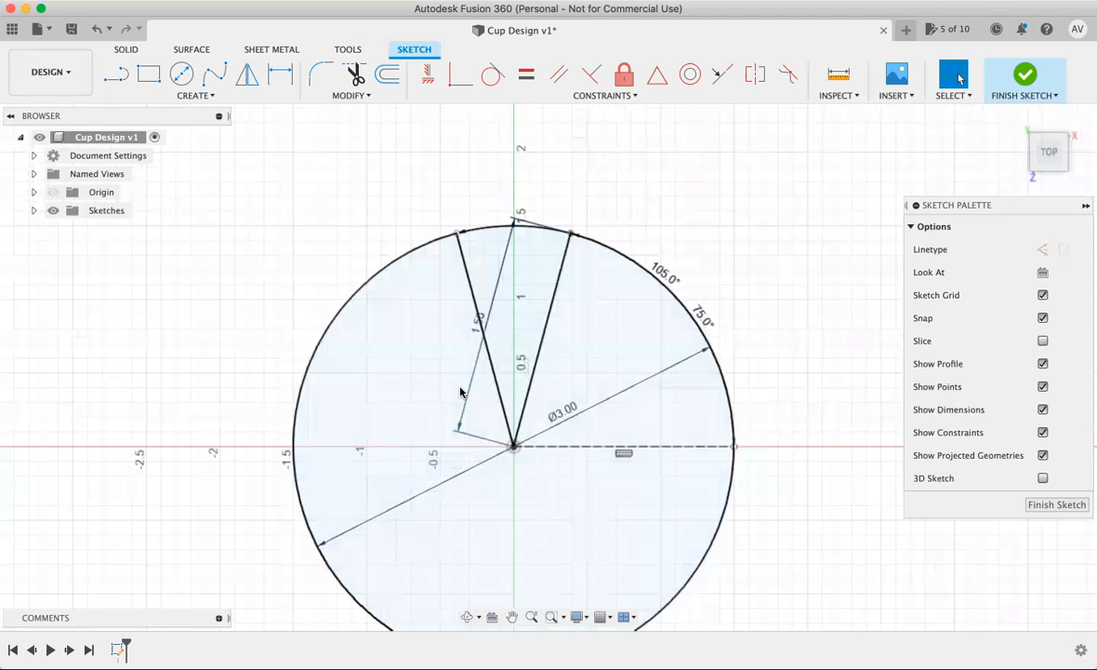
pyautogui.press('c')
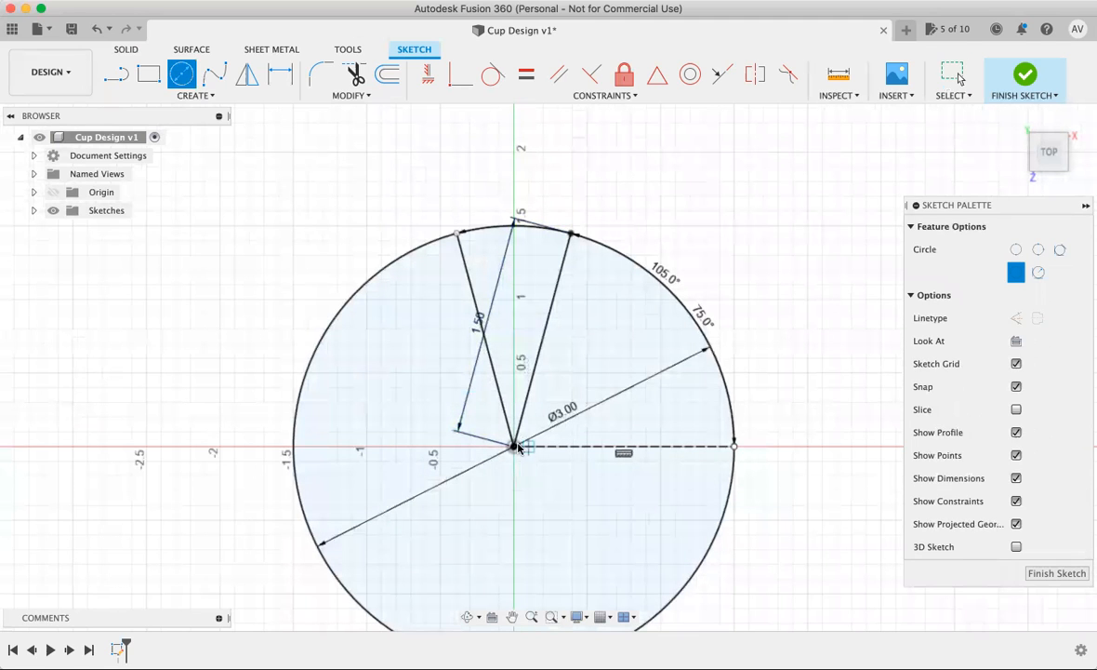
pyautogui.click(513, 446)
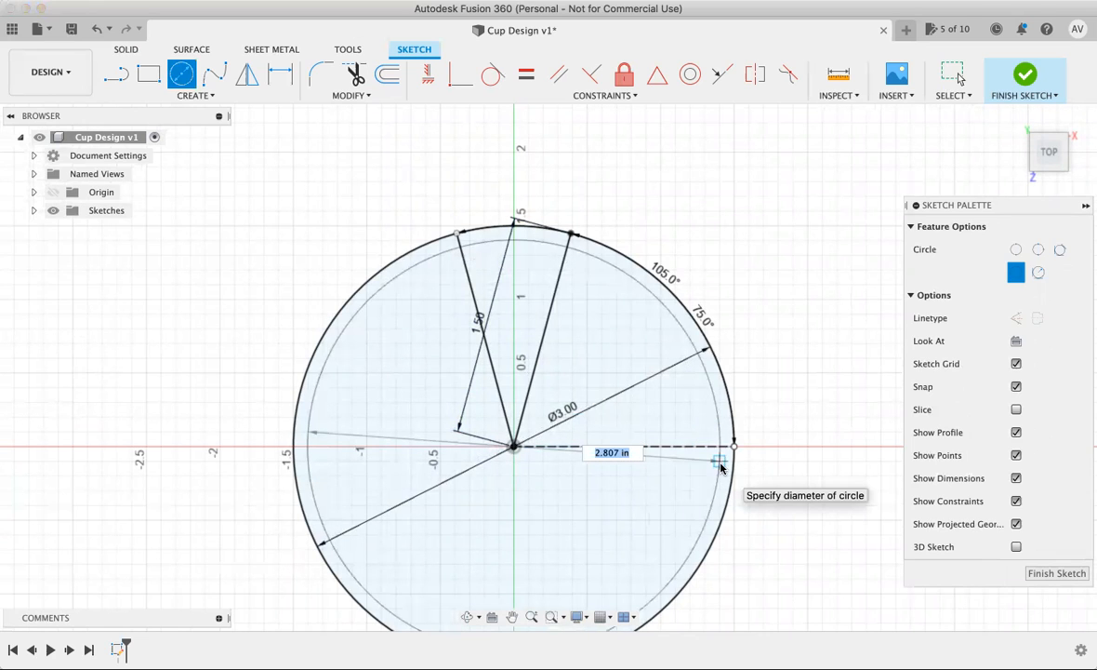
pyautogui.write('2.6')
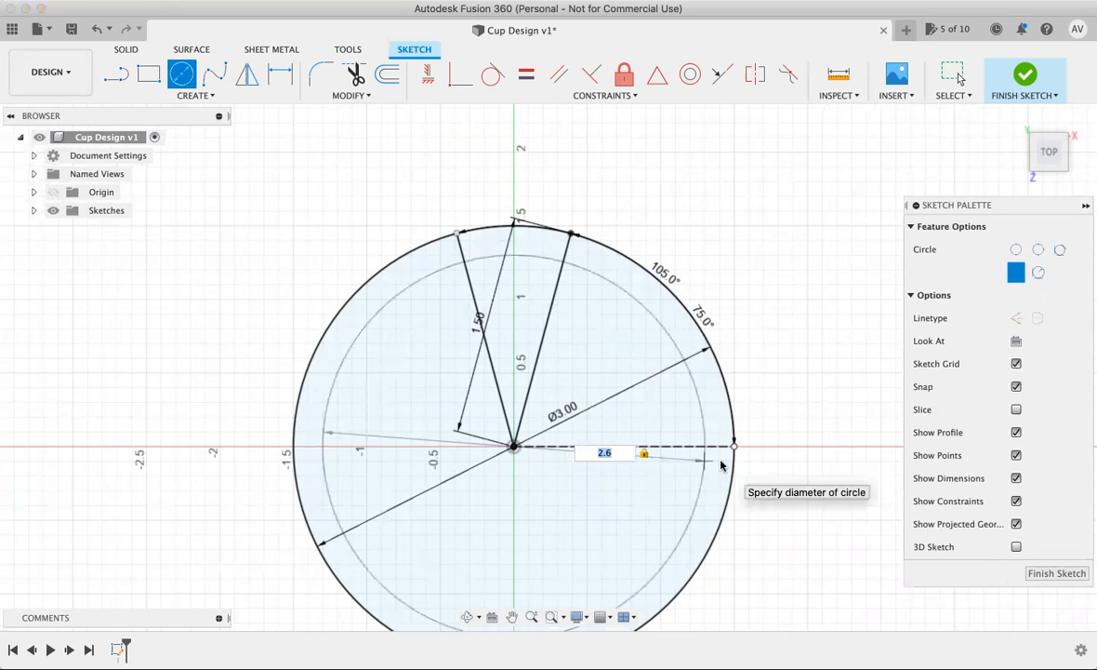
pyautogui.press('Return')
pyautogui.press('Escape')
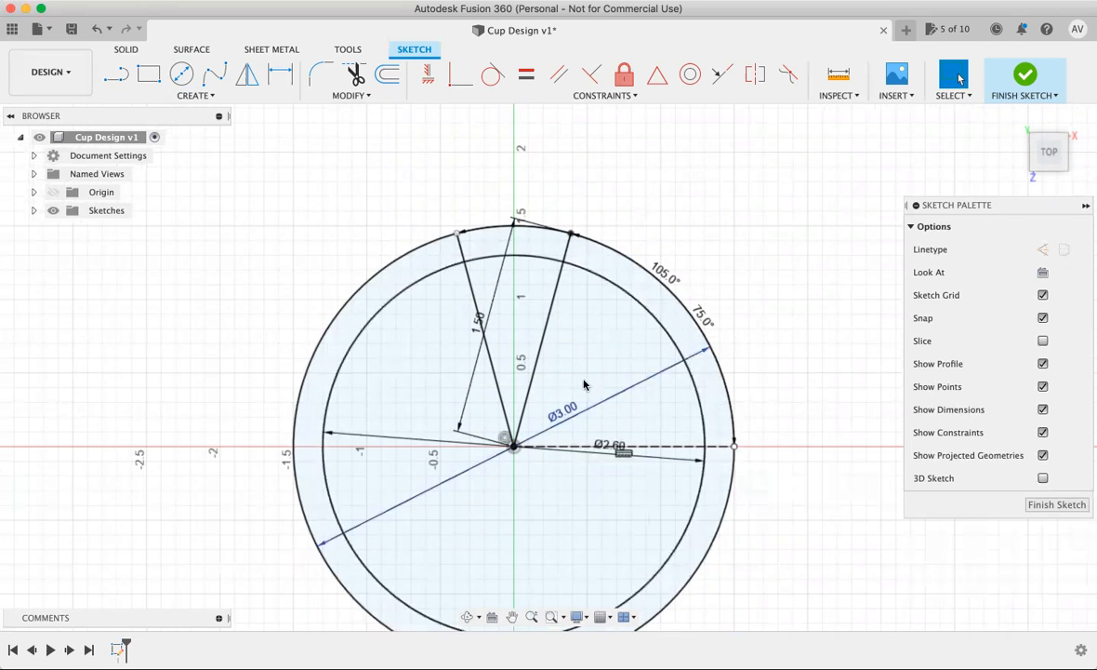
# Step: Extrude the ring segment between the two slanted lines 0.50 in upward as a new body
pyautogui.scroll(2, 595, 384)
pyautogui.click(500, 199)
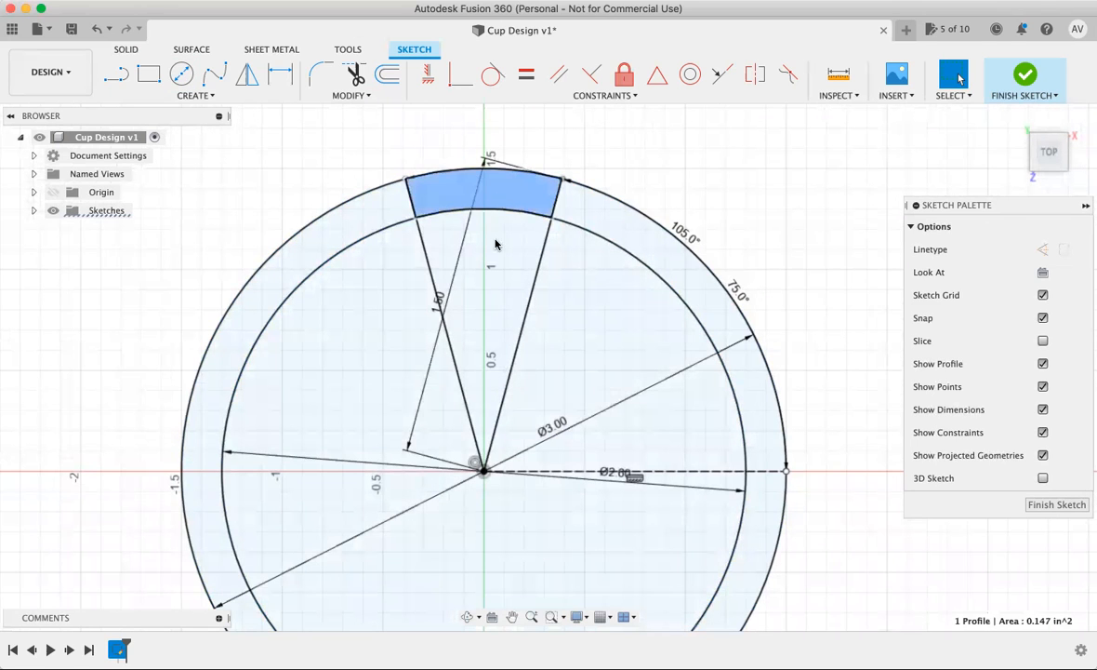
pyautogui.scroll(-3, 444, 208)
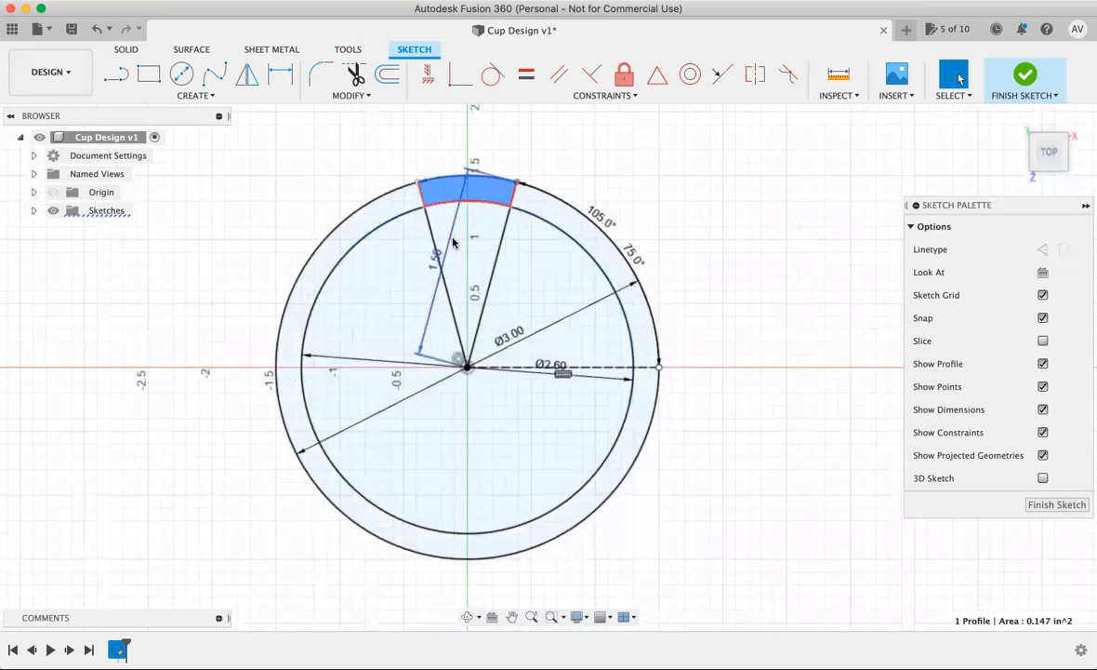
pyautogui.click(467, 616)
pyautogui.moveTo(430, 509)
pyautogui.mouseDown()
pyautogui.moveTo(415, 543)
pyautogui.moveTo(484, 558)
pyautogui.moveTo(431, 521)
pyautogui.moveTo(442, 530)
pyautogui.mouseUp()
pyautogui.press('e')
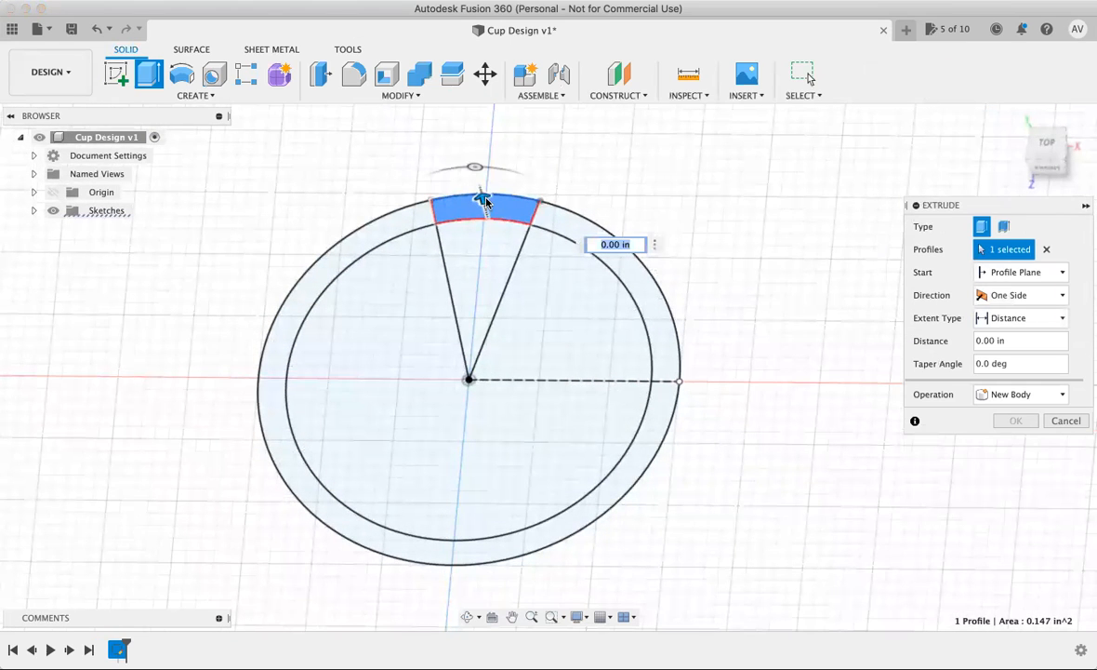
pyautogui.moveTo(480, 199); pyautogui.dragTo(471, 163)
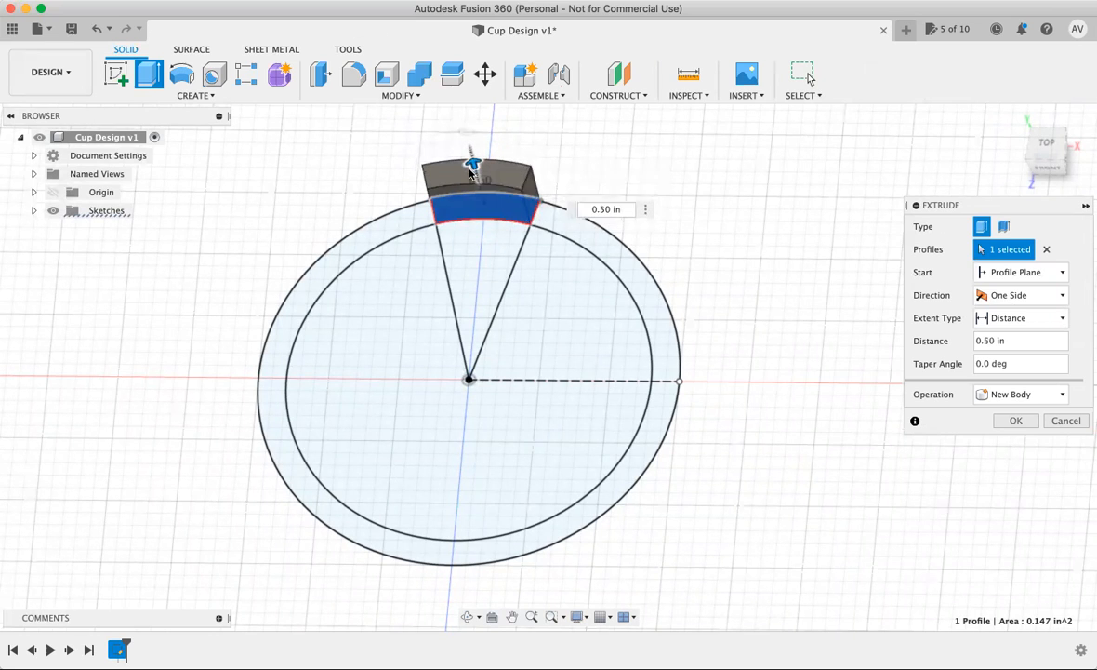
pyautogui.moveTo(470, 174); pyautogui.dragTo(471, 173)
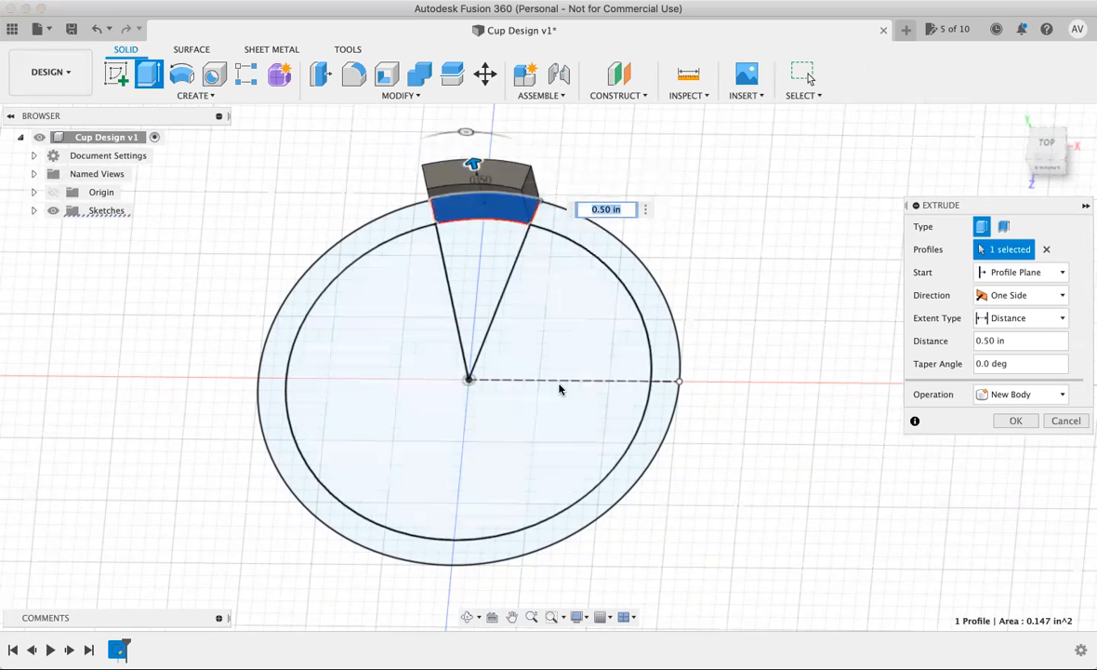
pyautogui.scroll(-3, 560, 385)
pyautogui.scroll(5, 468, 230)
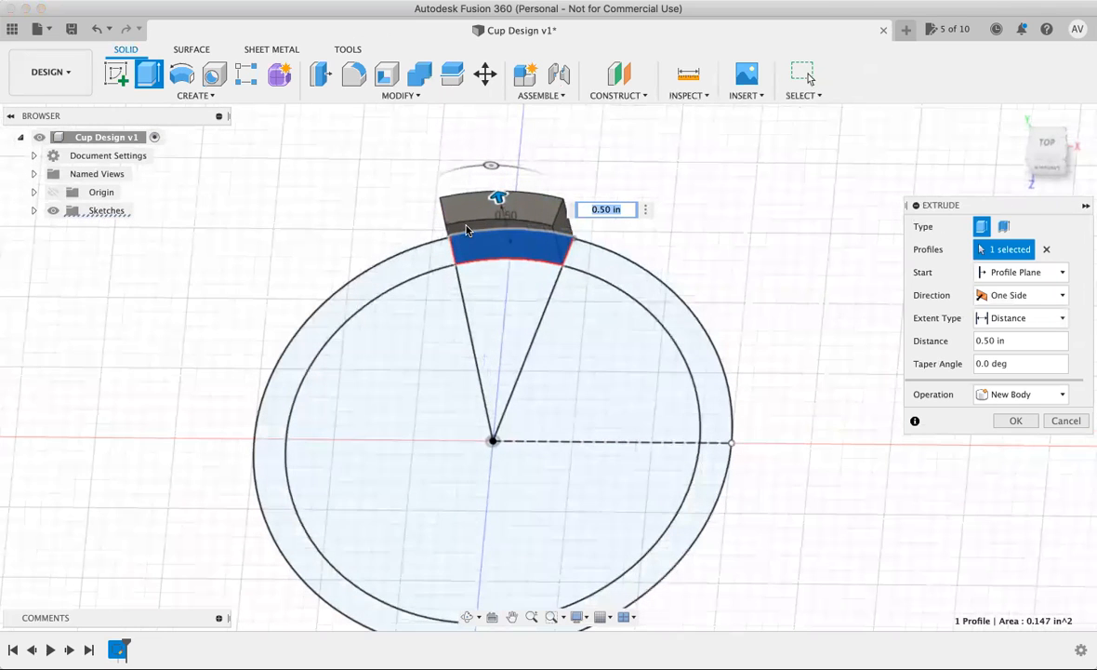
pyautogui.click(1013, 422)
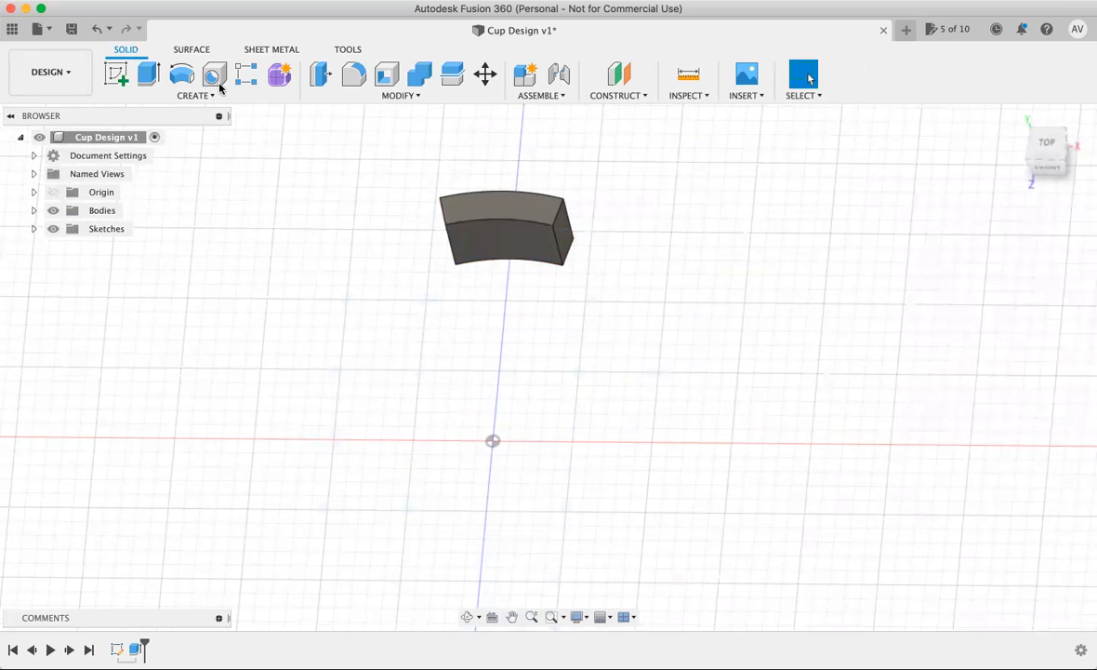
# Step: Start a circular pattern of all six faces of the extruded ring segment around the vertical Y axis
pyautogui.click(197, 95)
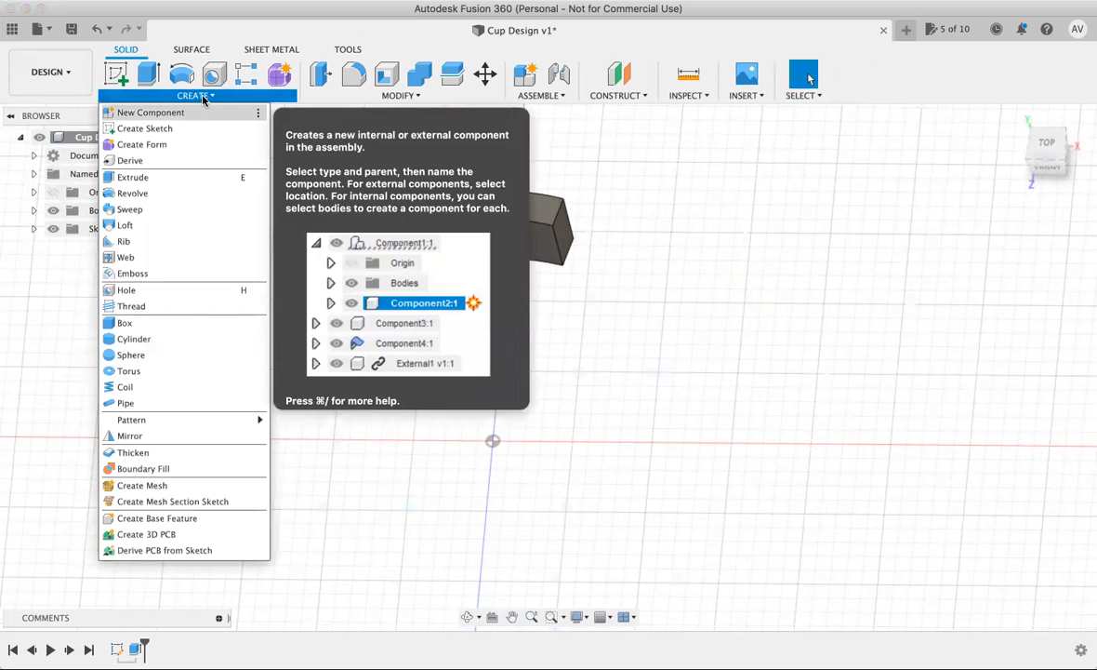
pyautogui.click(193, 49)
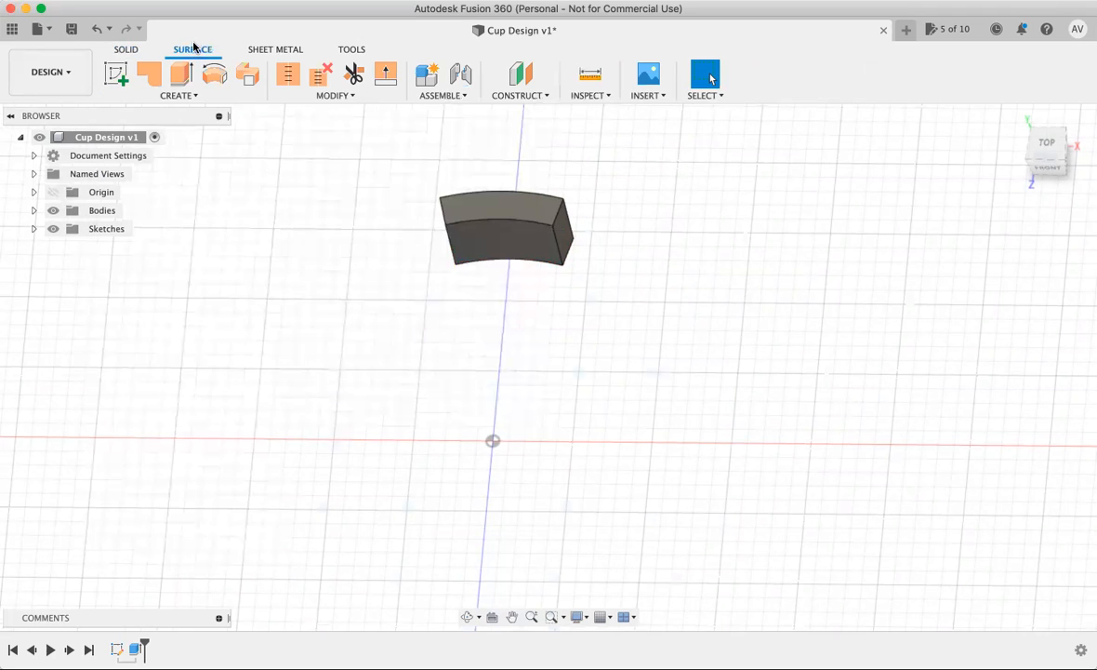
pyautogui.click(191, 95)
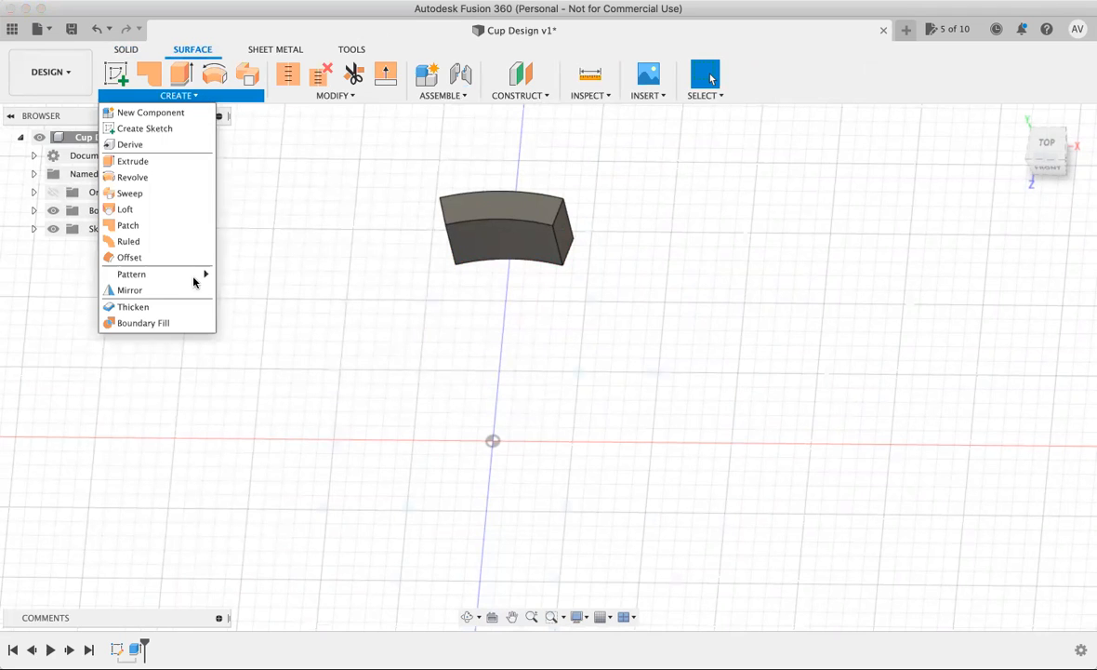
pyautogui.moveTo(193, 277)
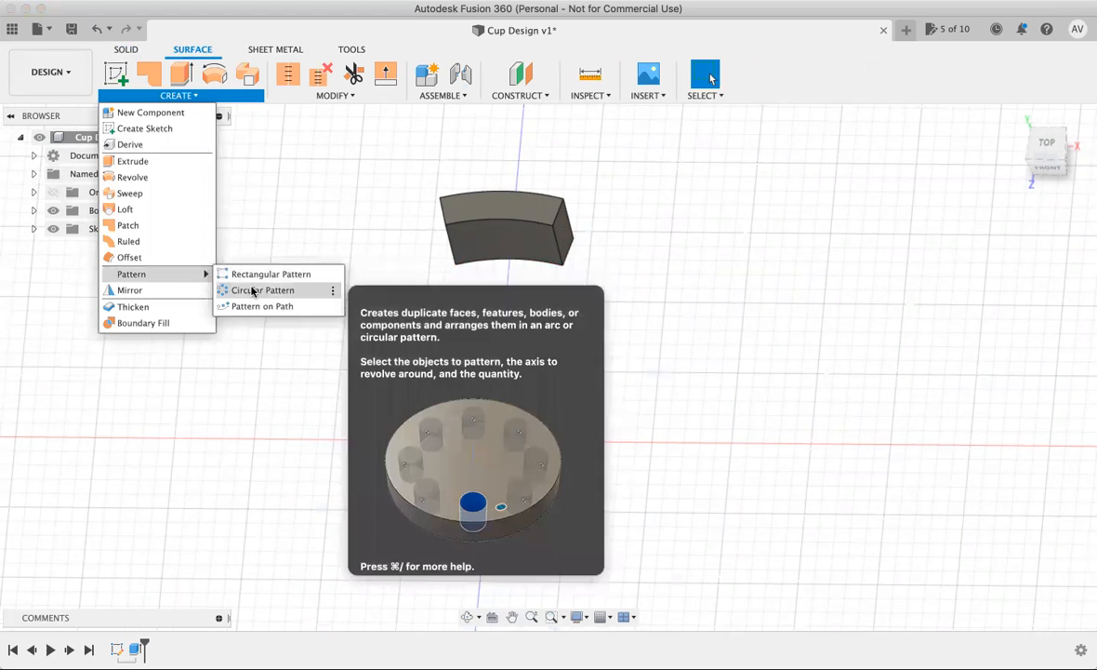
pyautogui.click(251, 289)
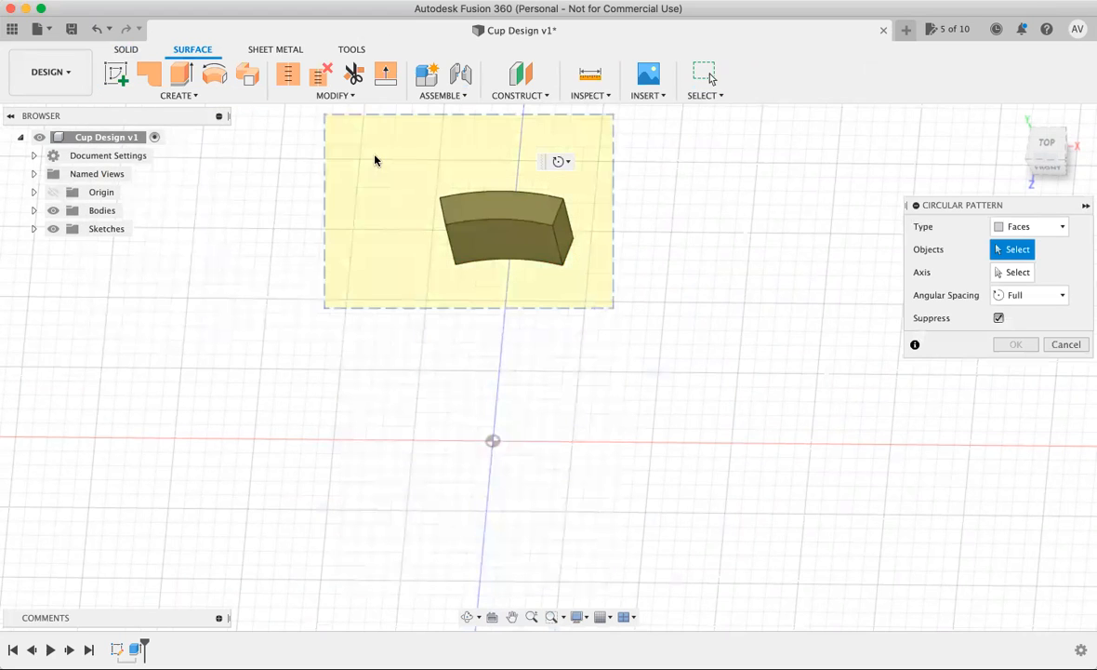
pyautogui.moveTo(613, 308); pyautogui.dragTo(407, 175)
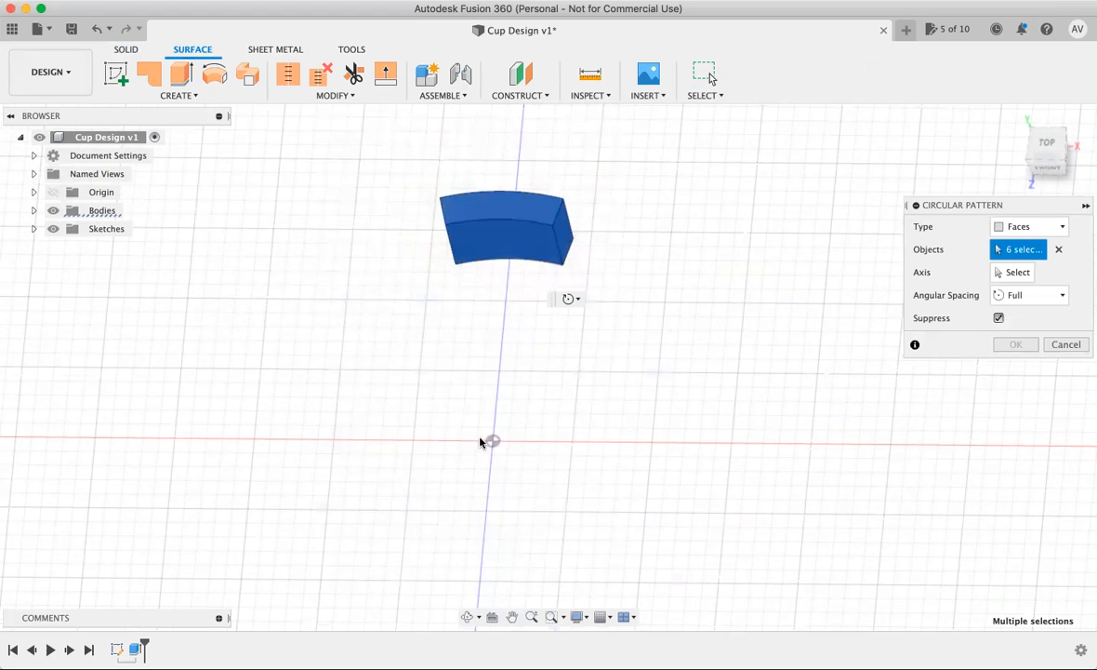
pyautogui.click(1012, 271)
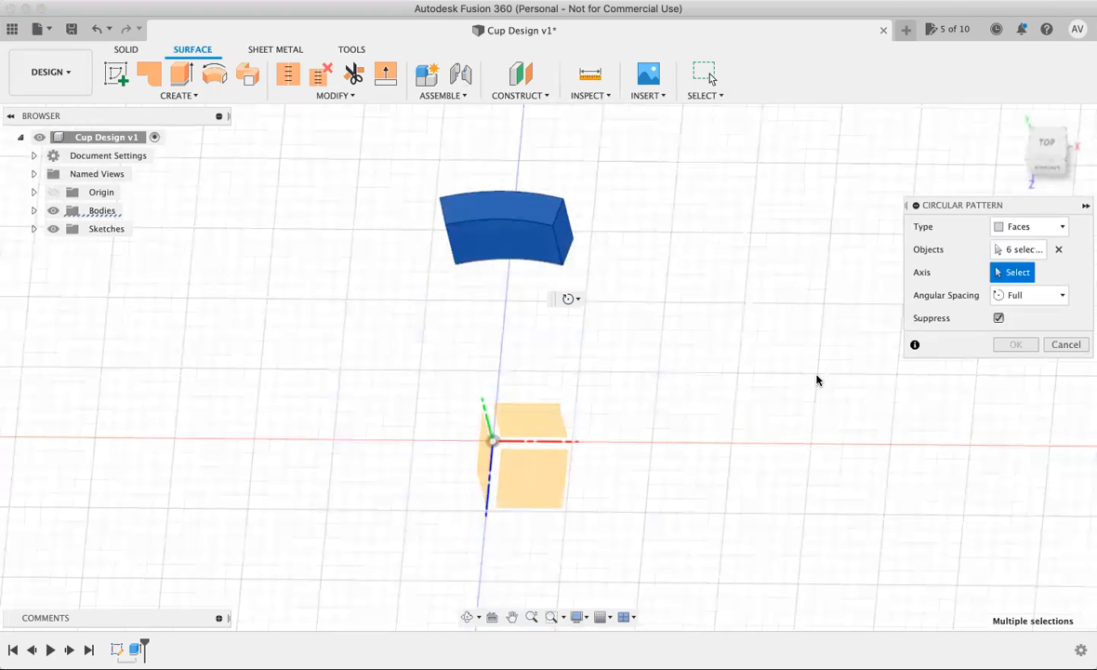
pyautogui.click(484, 414)
# Step: Complete the circular pattern of the ring segment around the vertical axis with full angular spacing and a quantity of 7
pyautogui.scroll(-2, 502, 352)
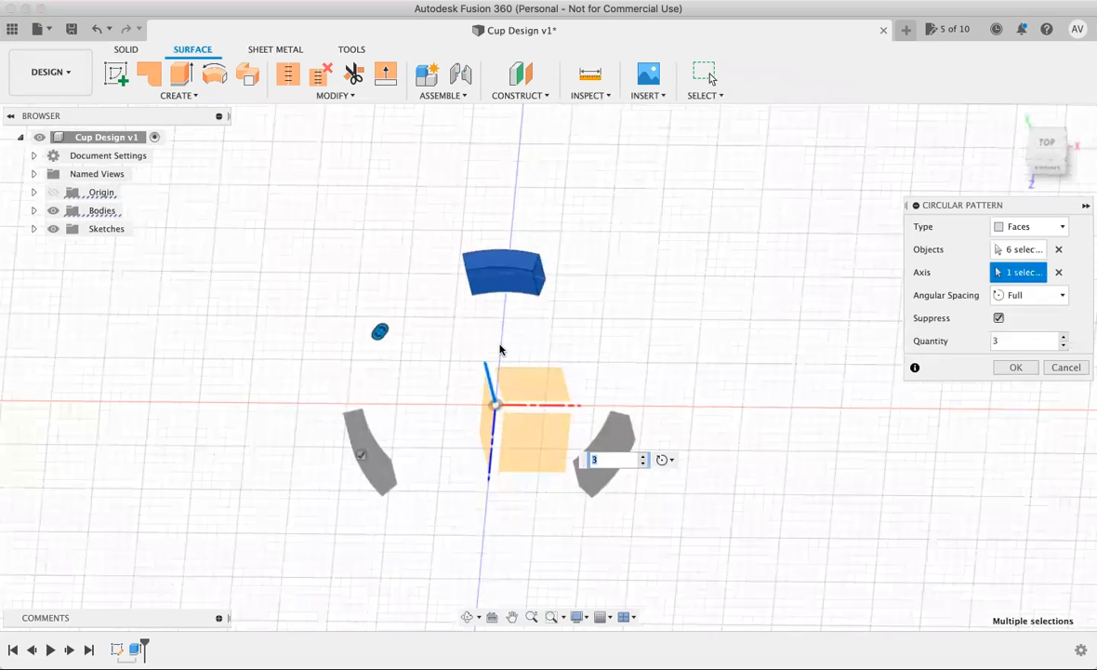
pyautogui.scroll(1, 499, 365)
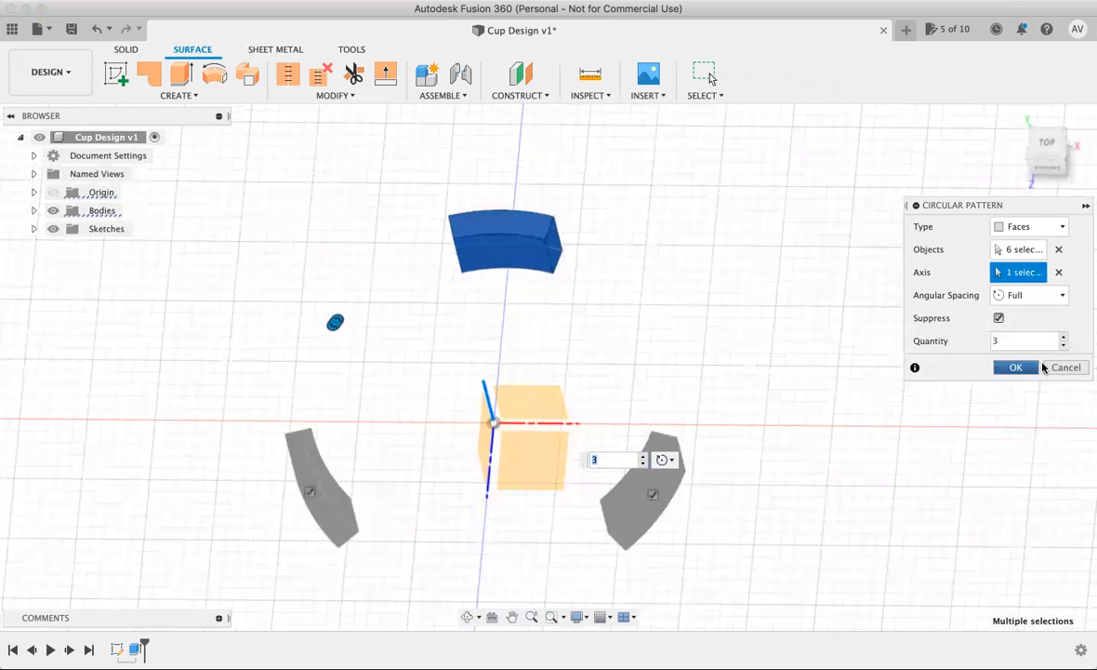
pyautogui.click(1060, 338)
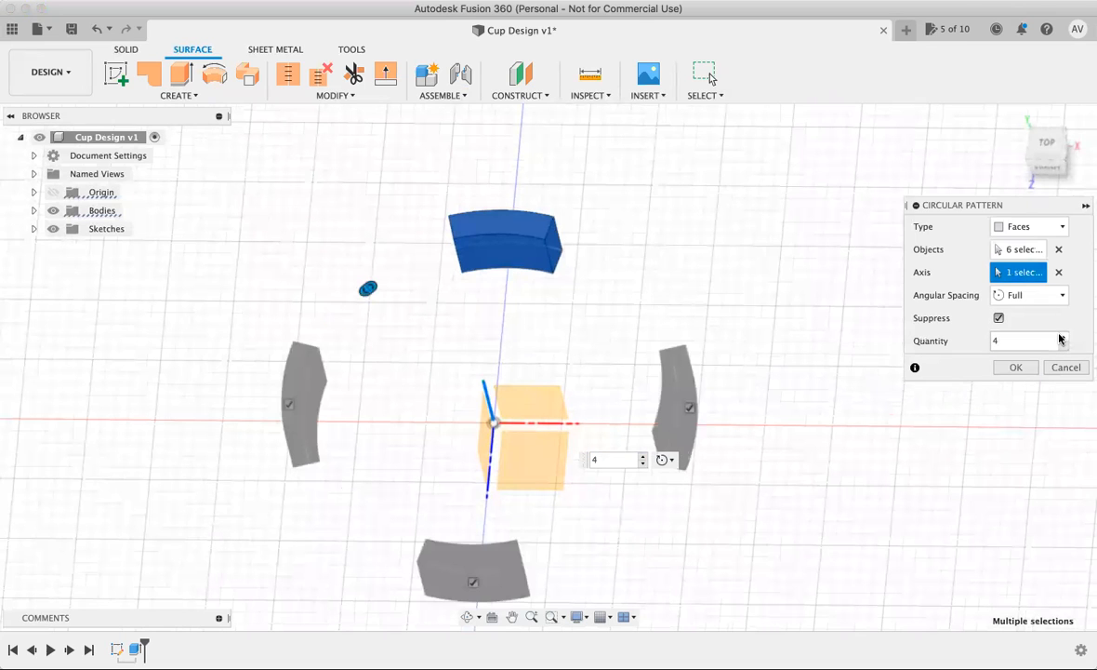
pyautogui.click(1062, 336)
pyautogui.click(1062, 337)
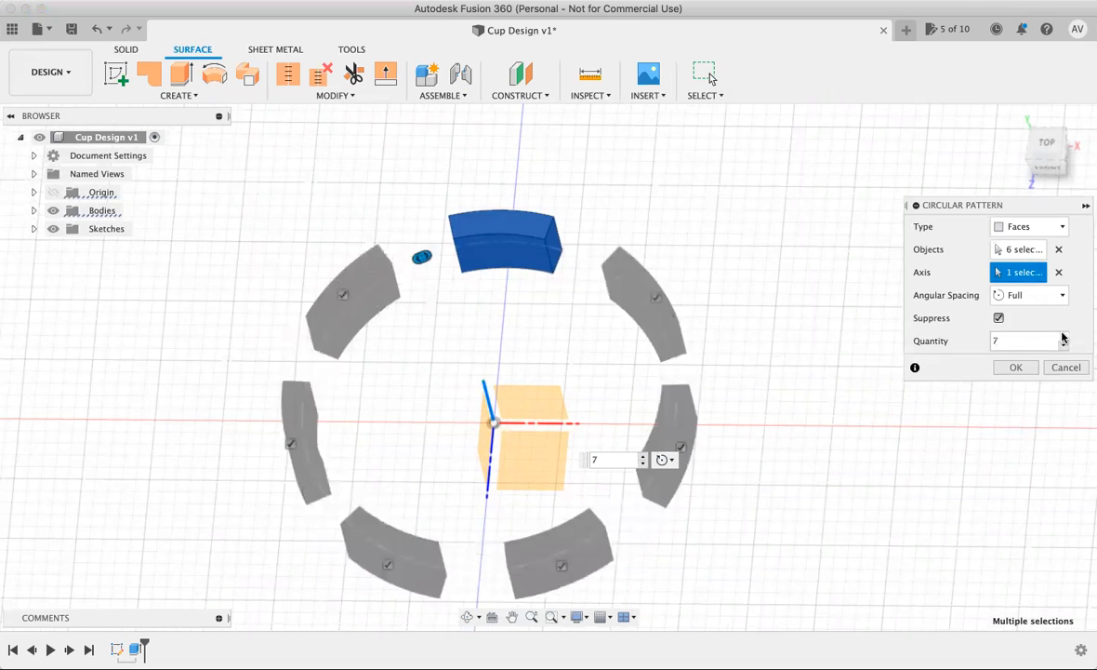
pyautogui.click(1062, 336)
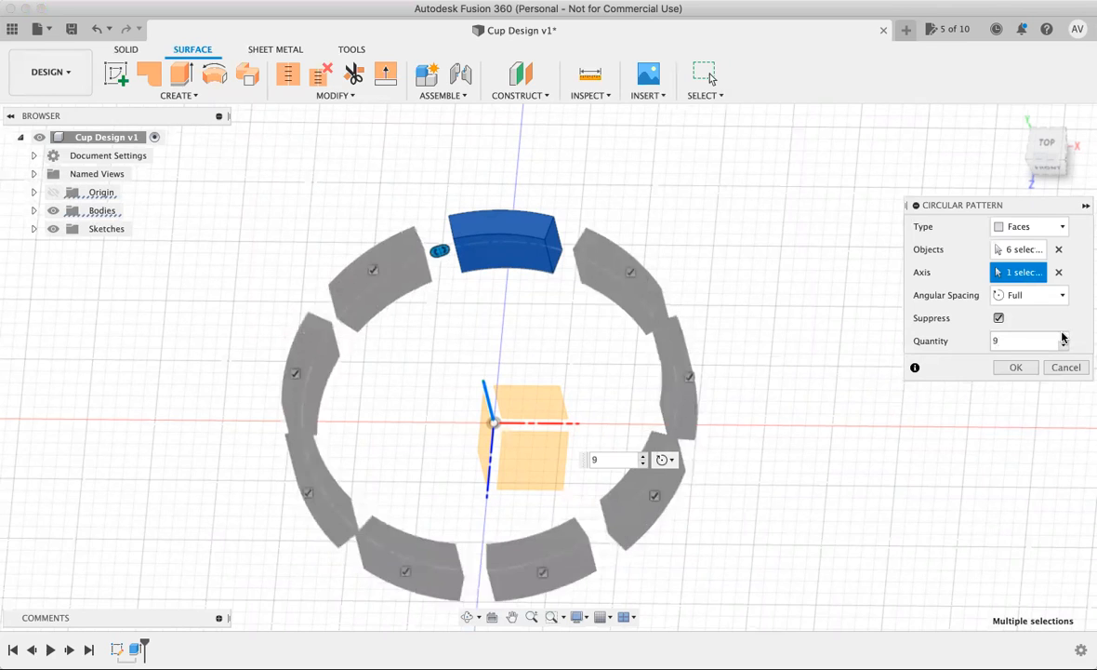
pyautogui.click(1063, 337)
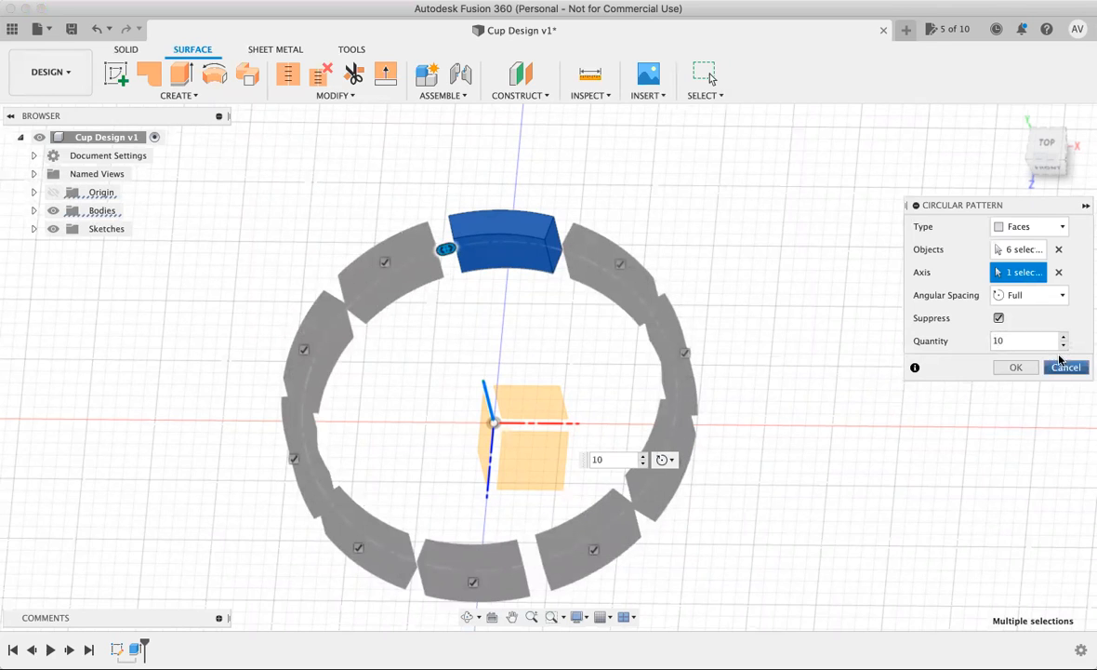
pyautogui.click(1064, 345)
pyautogui.click(1063, 345)
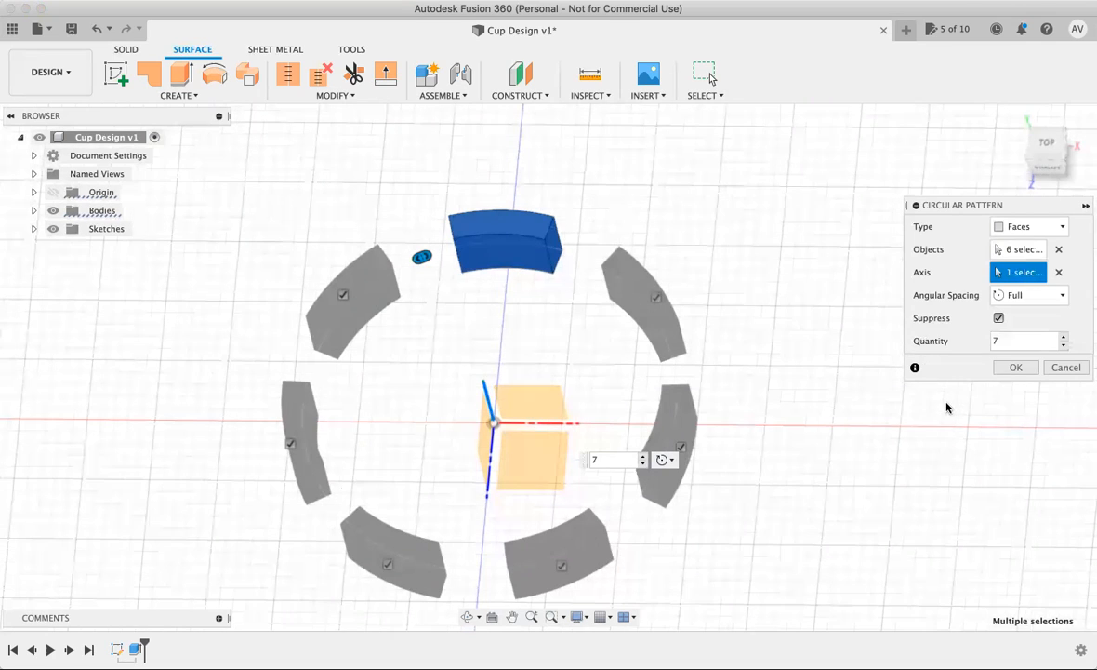
pyautogui.click(1006, 373)
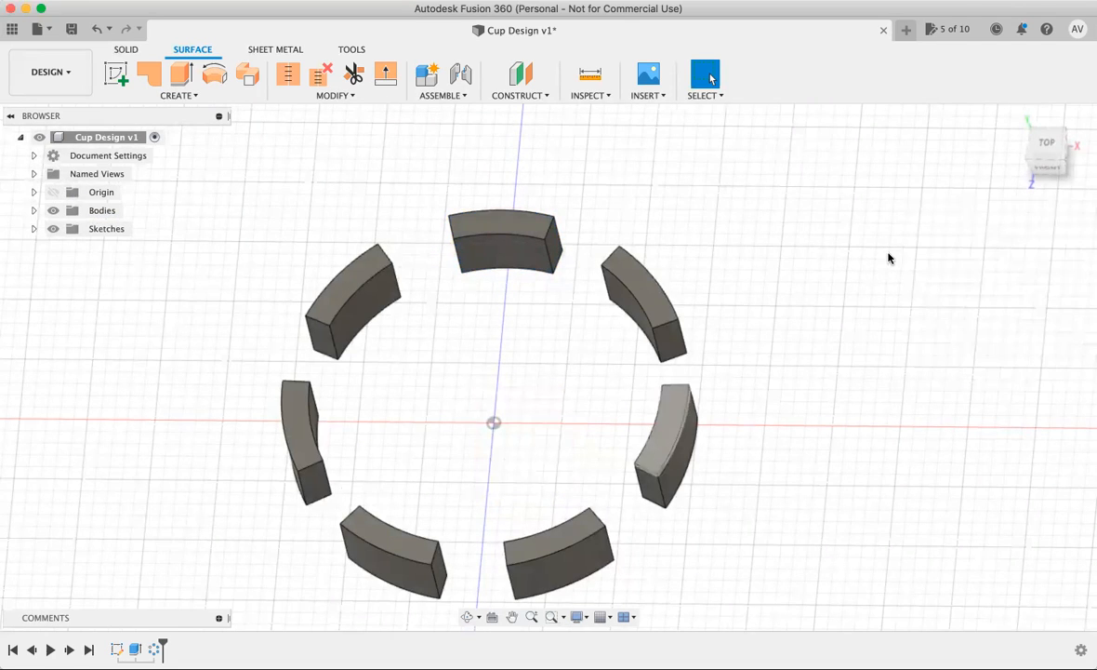
# Step: Open the base sketch with the two circles and radial lines for editing
pyautogui.moveTo(1026, 161)
pyautogui.mouseDown()
pyautogui.moveTo(965, 110)
pyautogui.moveTo(955, 118)
pyautogui.moveTo(972, 139)
pyautogui.moveTo(967, 126)
pyautogui.moveTo(1044, 147)
pyautogui.moveTo(993, 147)
pyautogui.moveTo(1021, 155)
pyautogui.mouseUp()
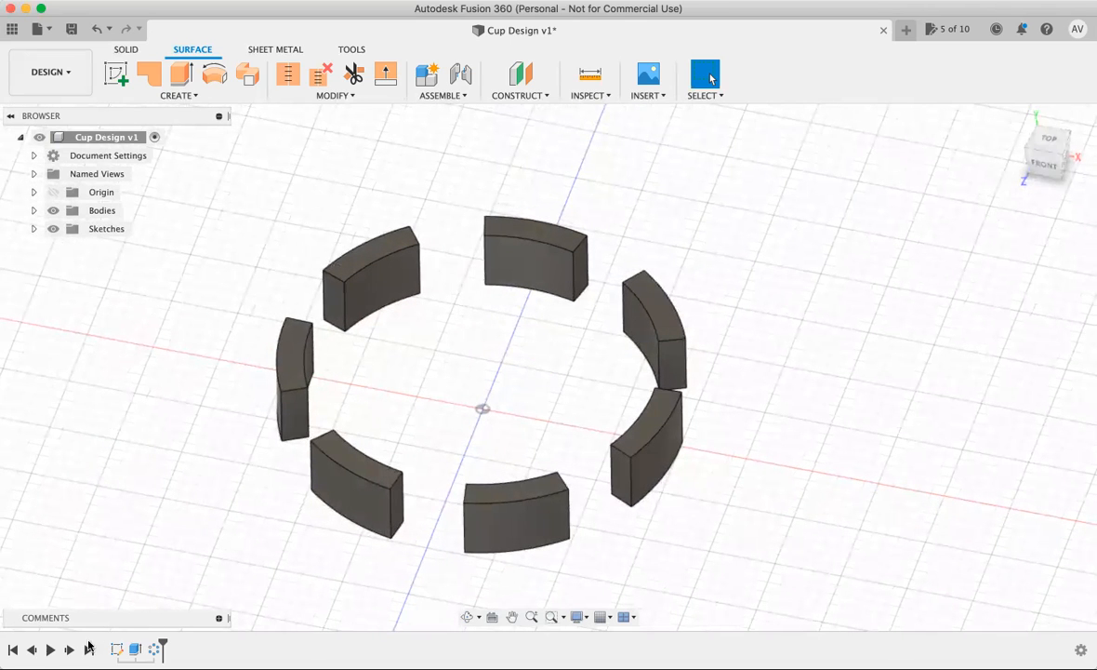
pyautogui.click(390, 507)
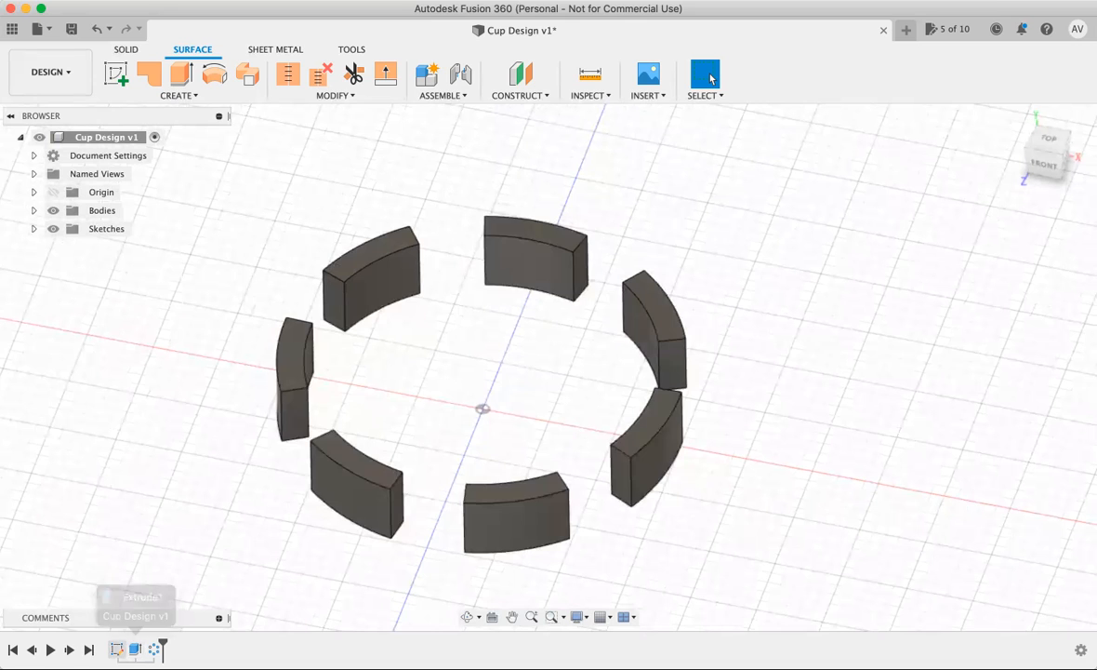
pyautogui.click(116, 649)
pyautogui.rightClick(116, 649)
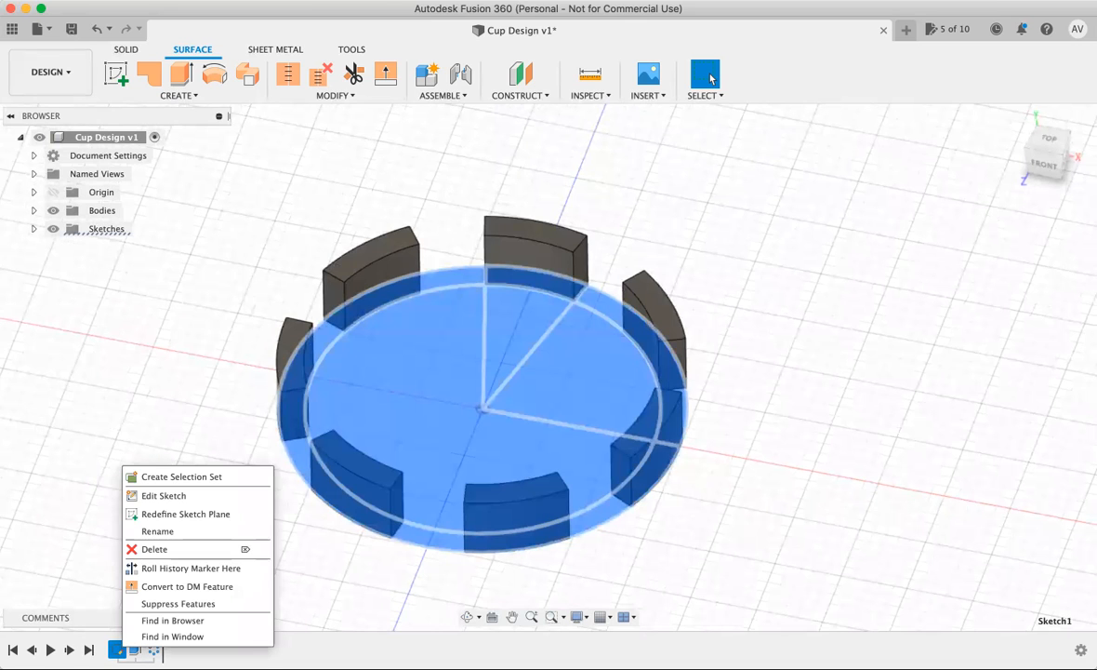
pyautogui.click(174, 495)
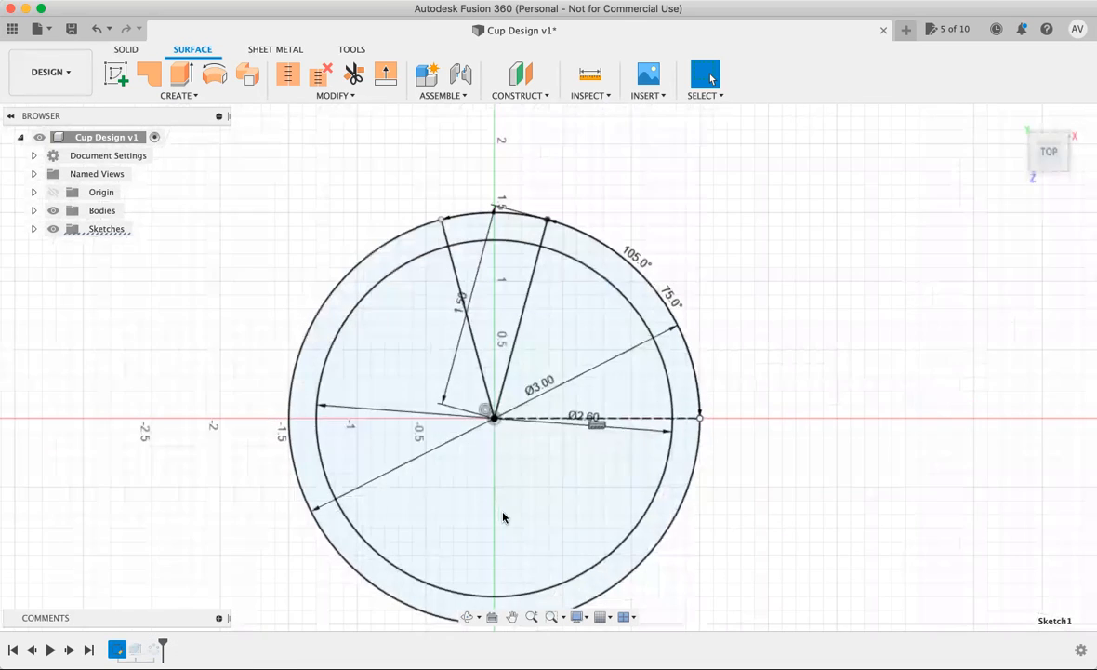
# Step: Extrude the larger open ring profile 0.1 in as a new body, starting at a 0.5 in offset from the sketch plane
pyautogui.click(681, 462)
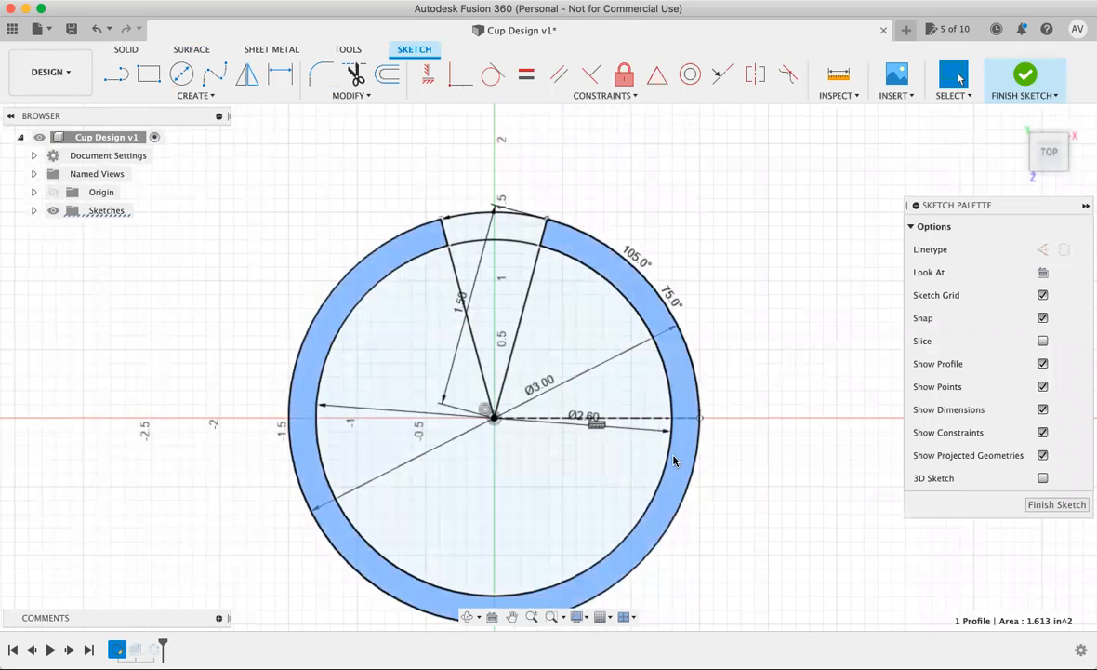
pyautogui.press('e')
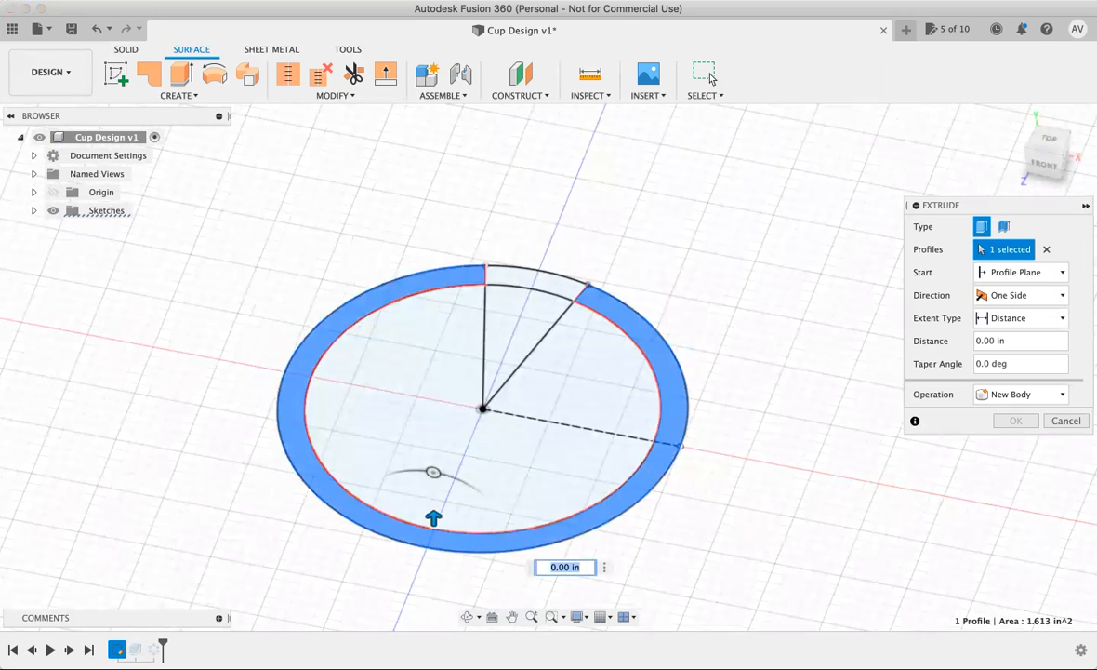
pyautogui.click(1060, 273)
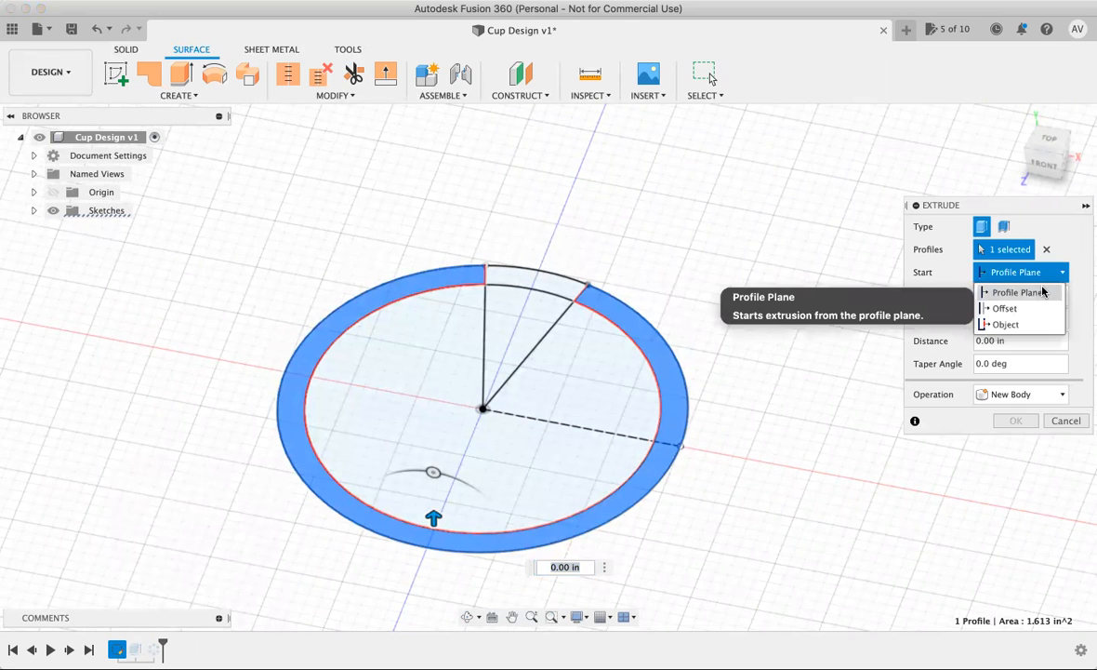
pyautogui.click(1023, 313)
pyautogui.click(983, 300)
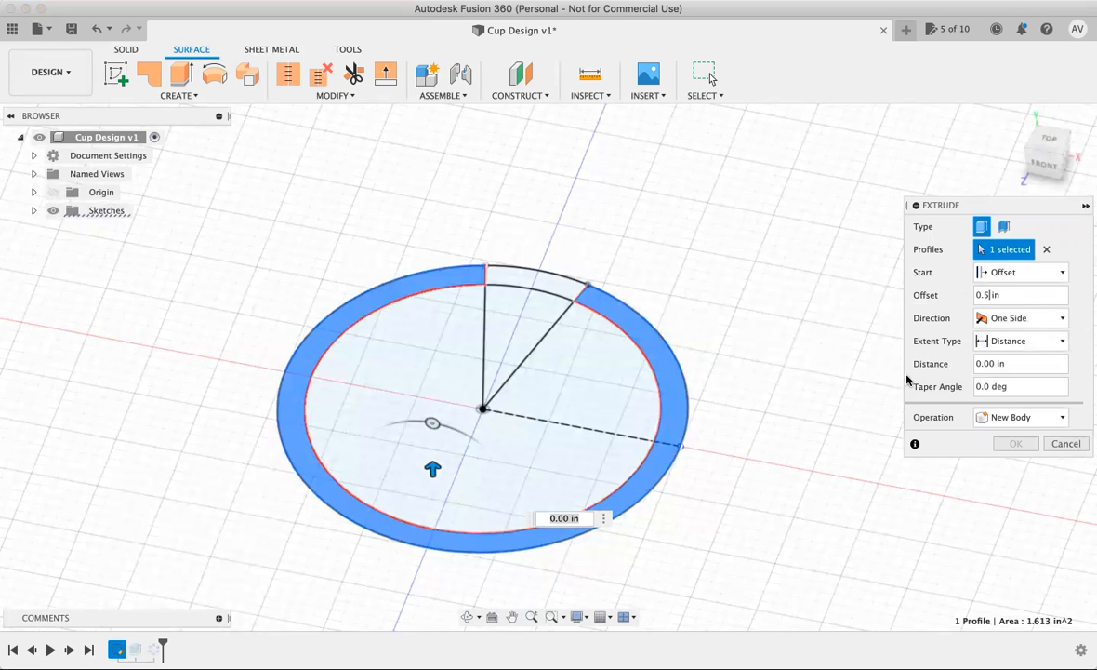
pyautogui.click(988, 365)
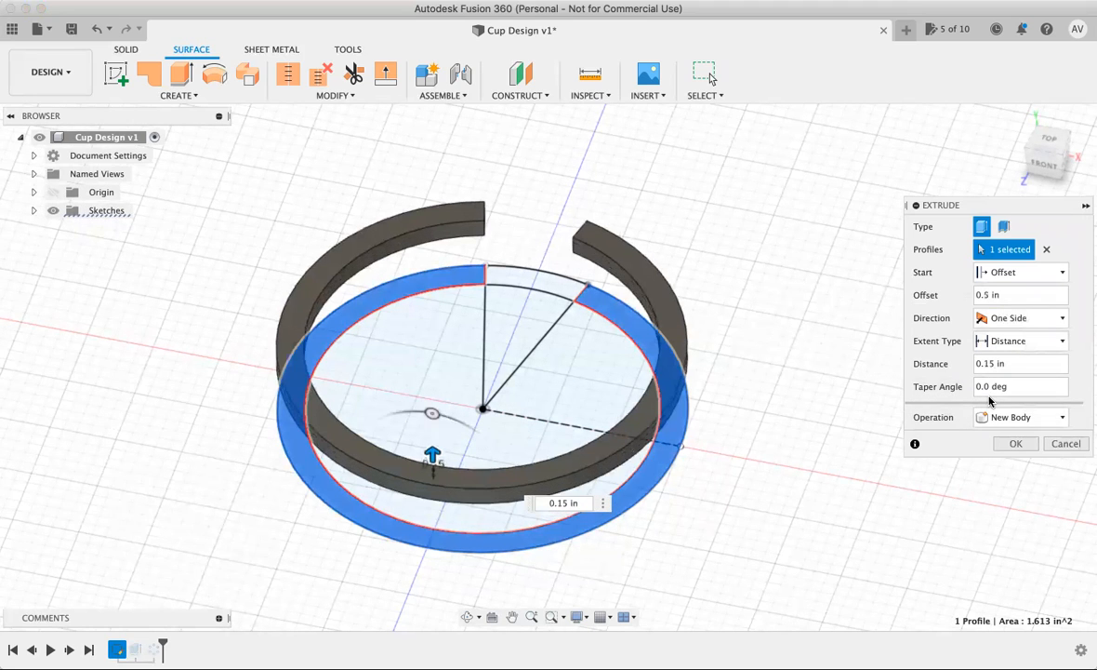
pyautogui.press('BackSpace')
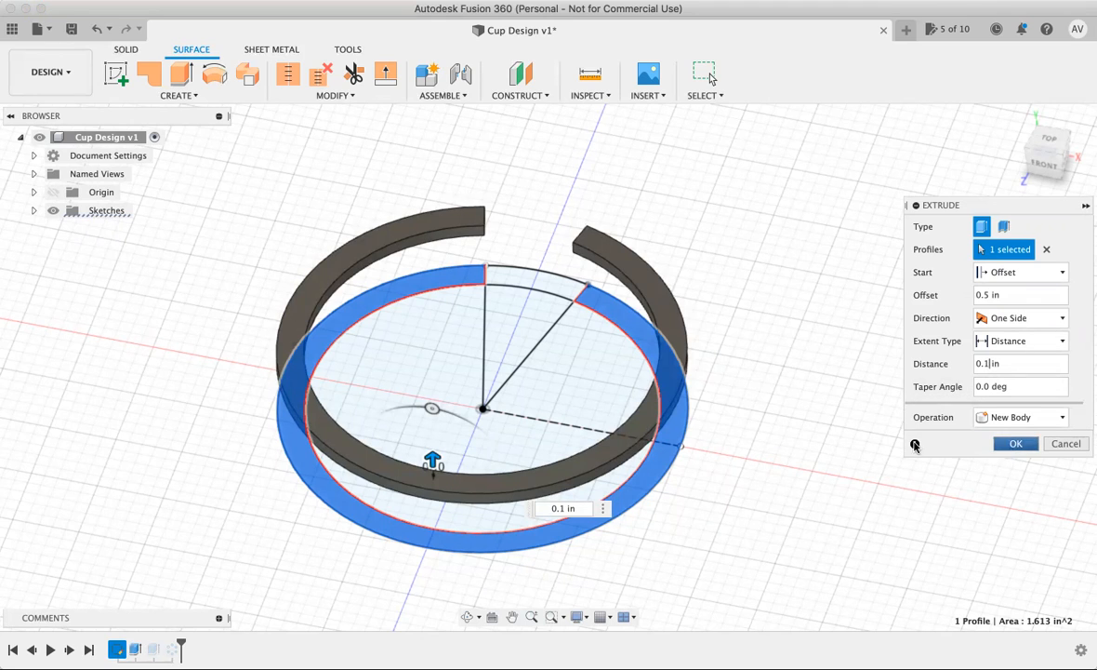
pyautogui.click(1013, 444)
# Step: Examine the gap in the raised ring above the top face of the original segment
pyautogui.click(468, 617)
pyautogui.moveTo(472, 543)
pyautogui.mouseDown()
pyautogui.moveTo(472, 503)
pyautogui.moveTo(532, 506)
pyautogui.moveTo(448, 561)
pyautogui.moveTo(502, 583)
pyautogui.moveTo(450, 571)
pyautogui.moveTo(473, 579)
pyautogui.moveTo(484, 562)
pyautogui.mouseUp()
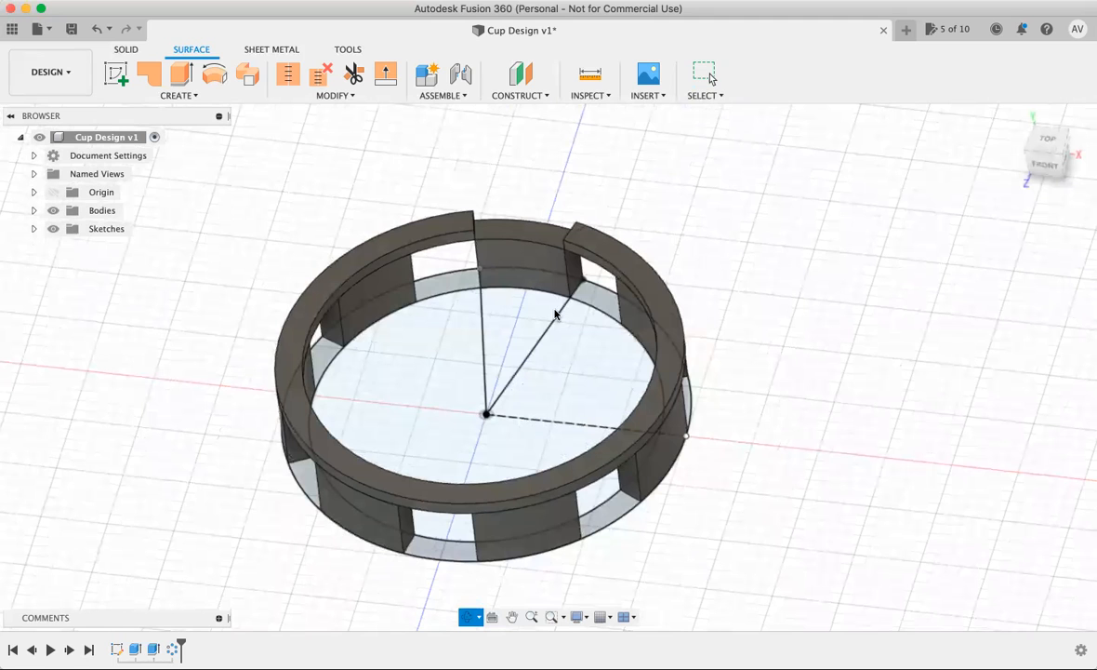
pyautogui.moveTo(571, 250); pyautogui.dragTo(561, 375, button='middle')
pyautogui.scroll(3, 557, 374)
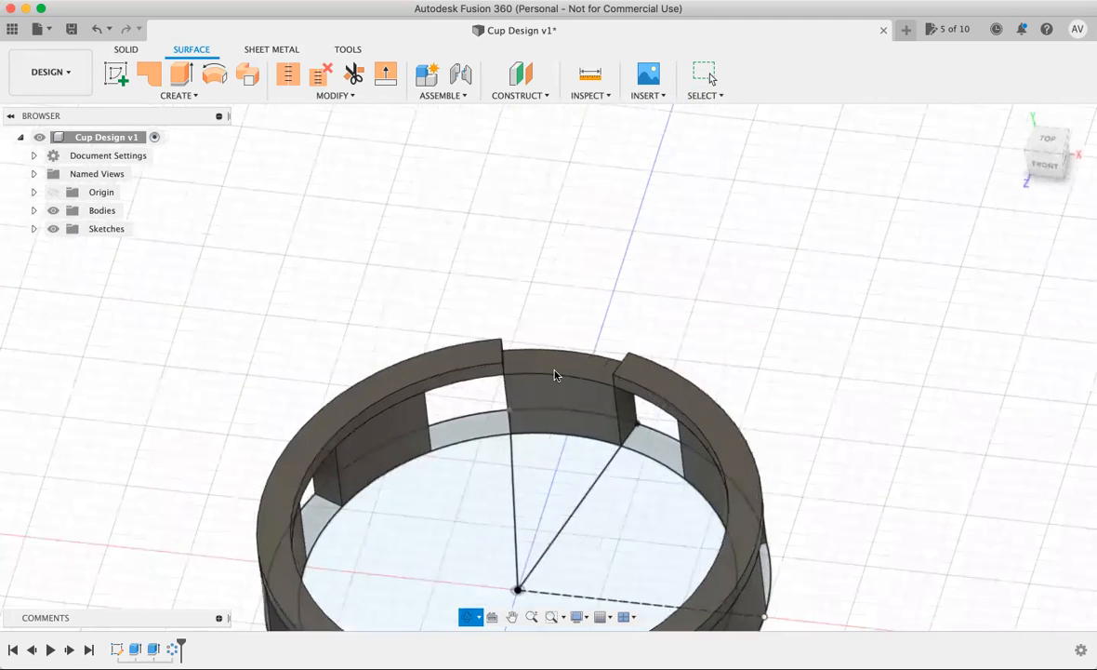
pyautogui.scroll(-2, 557, 375)
pyautogui.press('Escape')
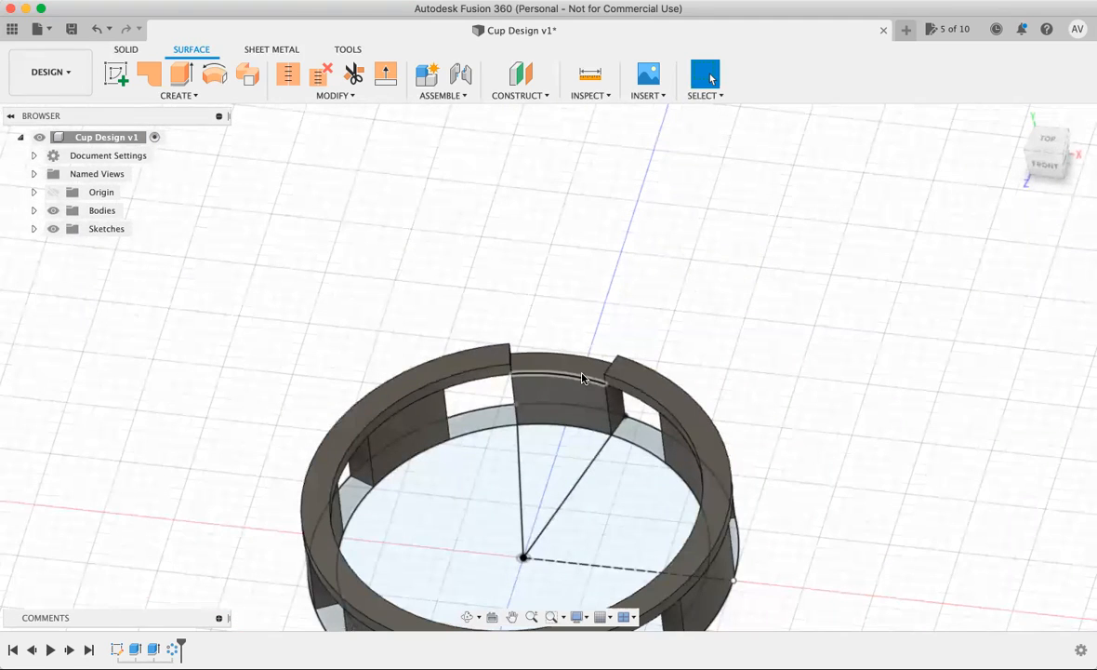
pyautogui.click(582, 372)
pyautogui.scroll(2, 522, 276)
pyautogui.scroll(-3, 522, 276)
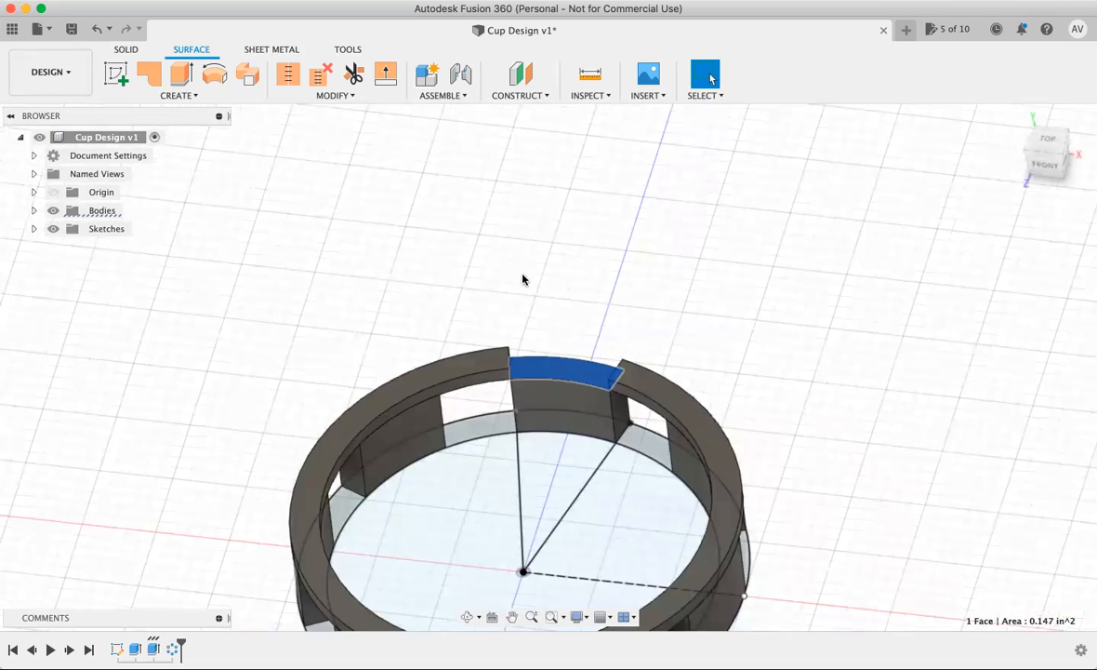
pyautogui.scroll(-2, 716, 536)
pyautogui.scroll(3, 712, 534)
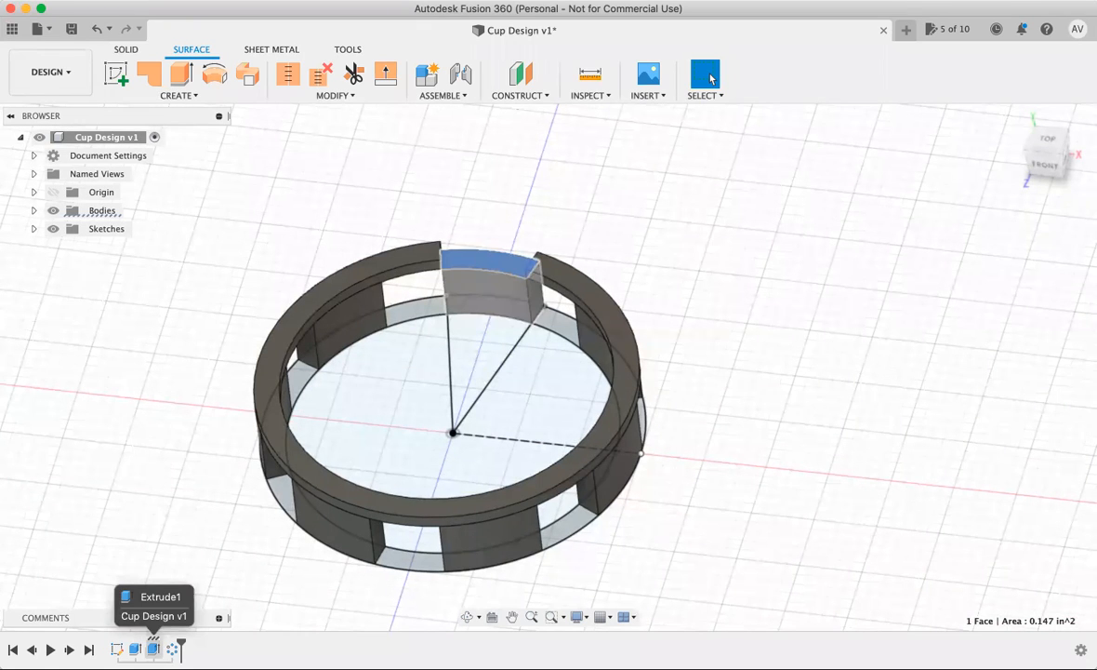
# Step: Extrude the original segment's top face 0.10 in upward with the Join operation to close the gap in the raised ring
pyautogui.rightClick(118, 649)
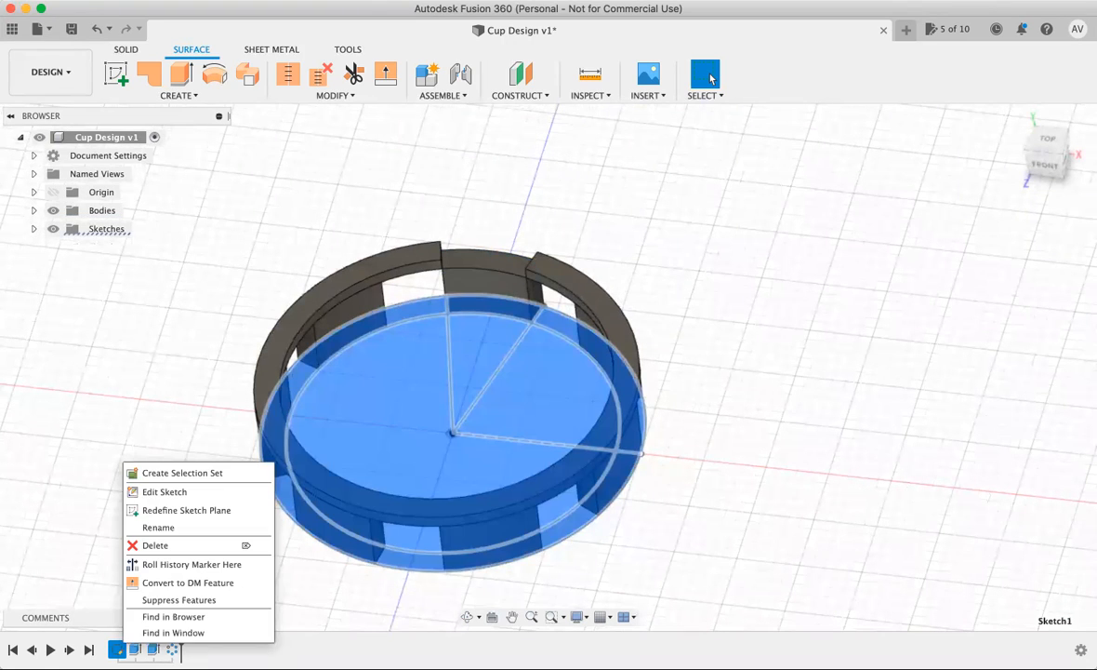
pyautogui.click(490, 270)
pyautogui.click(493, 264)
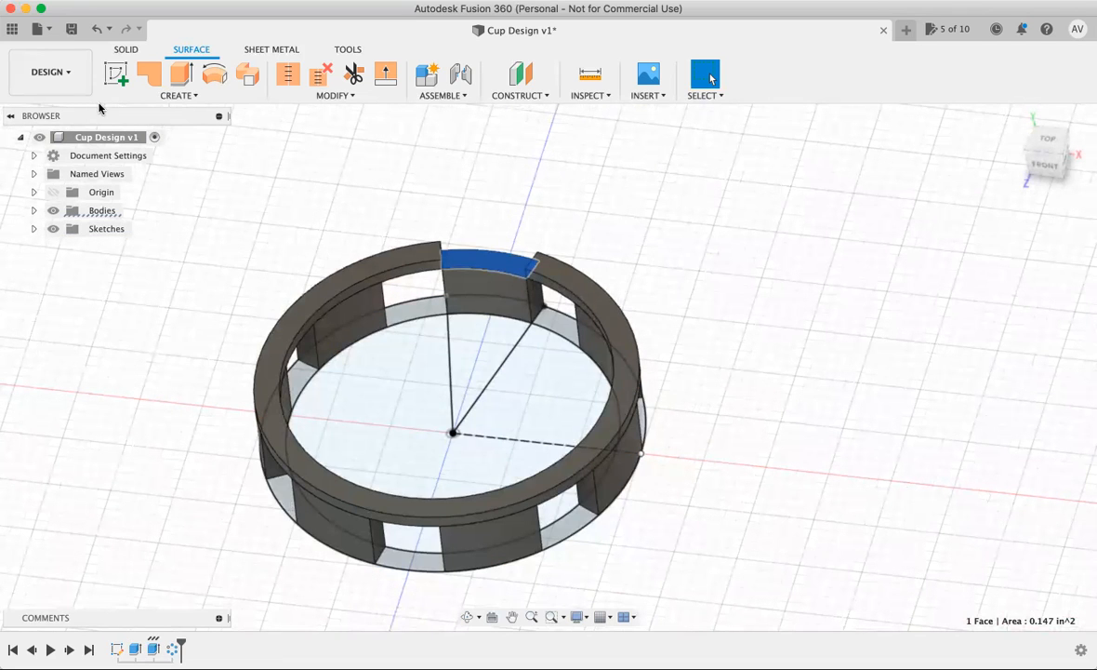
pyautogui.press('e')
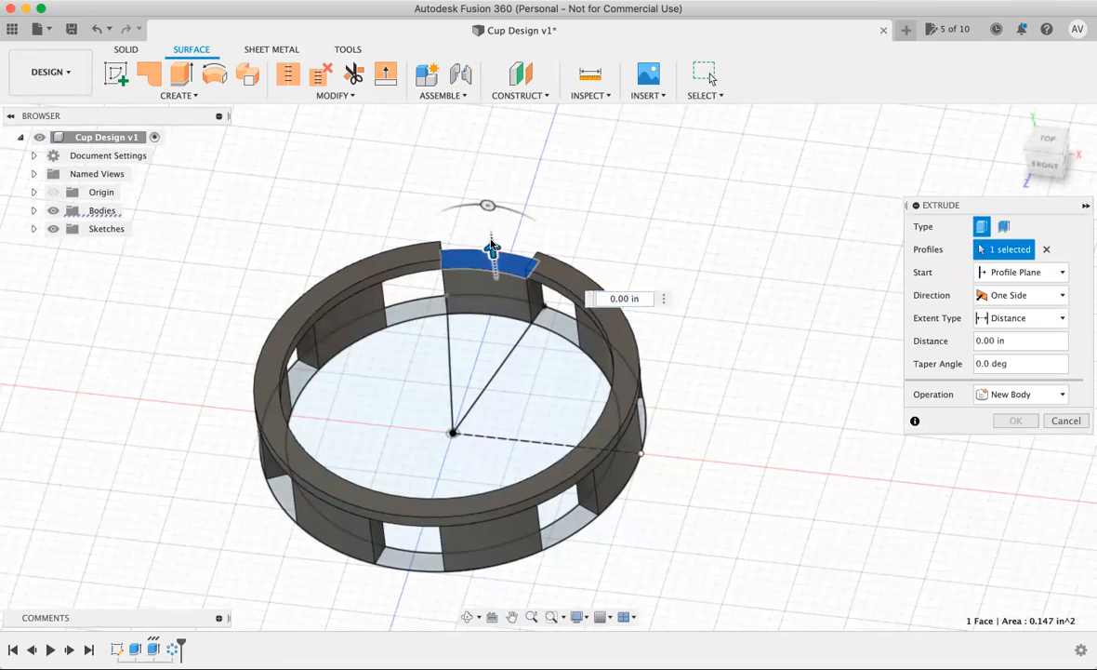
pyautogui.moveTo(493, 247); pyautogui.dragTo(491, 240)
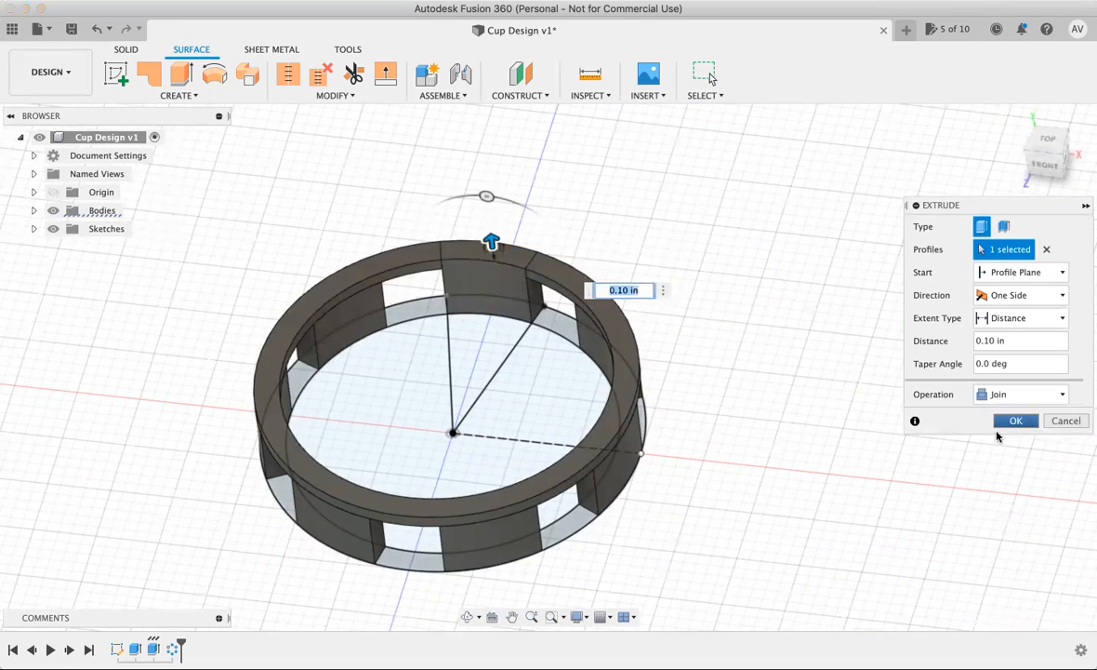
pyautogui.click(1015, 421)
# Step: Window-select the whole ring with all its segments and the base sketch
pyautogui.scroll(3, 372, 316)
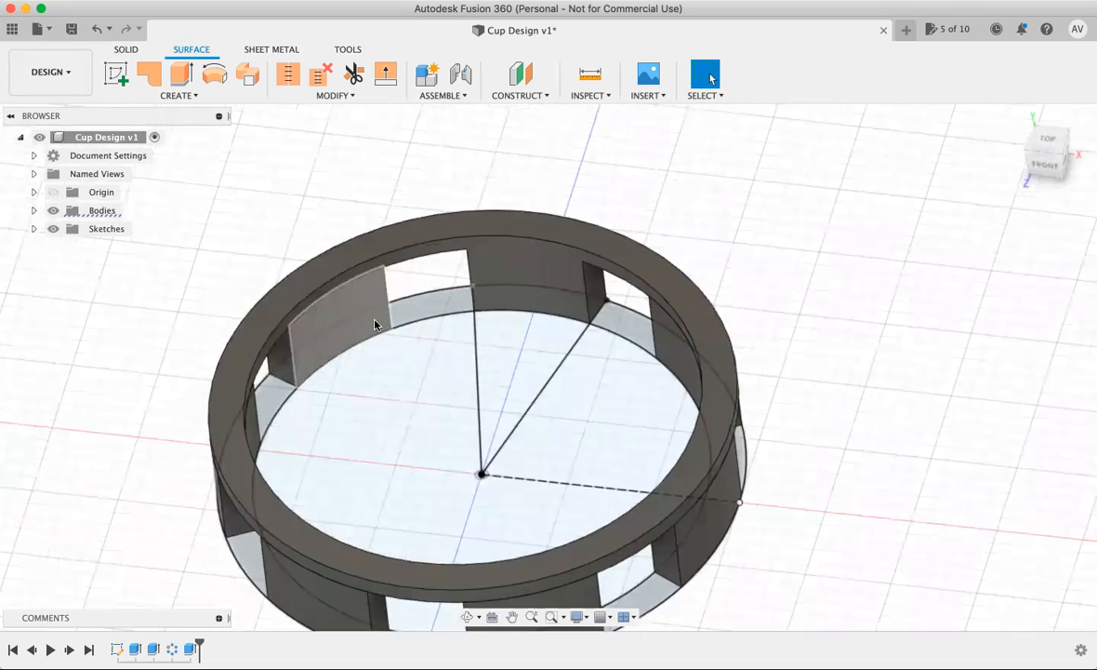
pyautogui.scroll(-3, 372, 316)
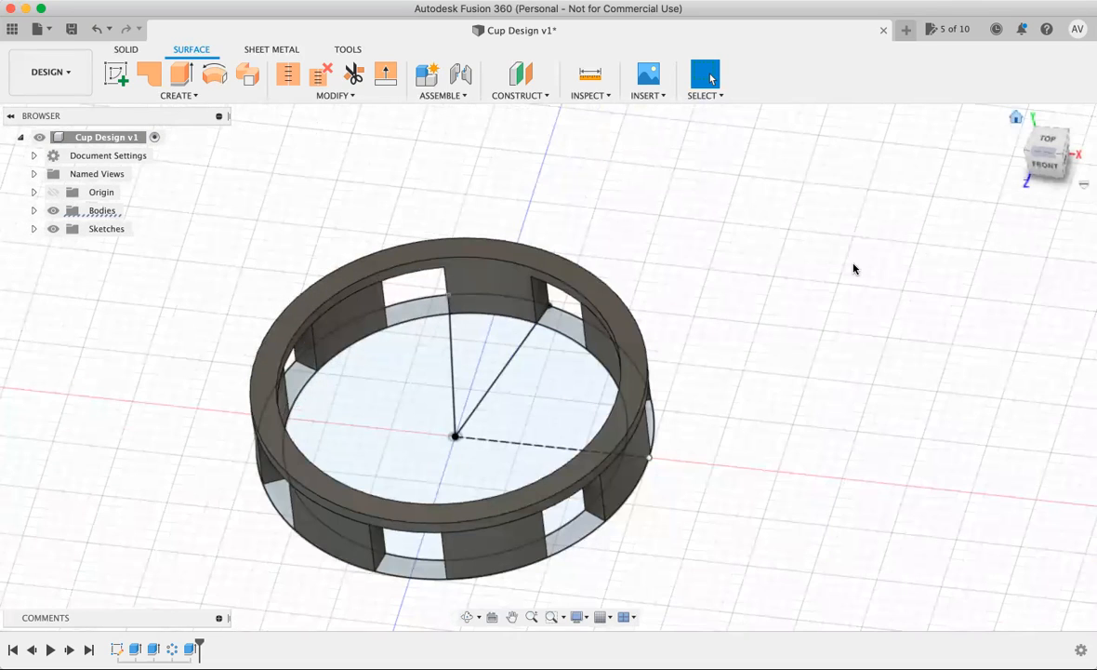
pyautogui.scroll(4, 708, 389)
pyautogui.scroll(-5, 705, 385)
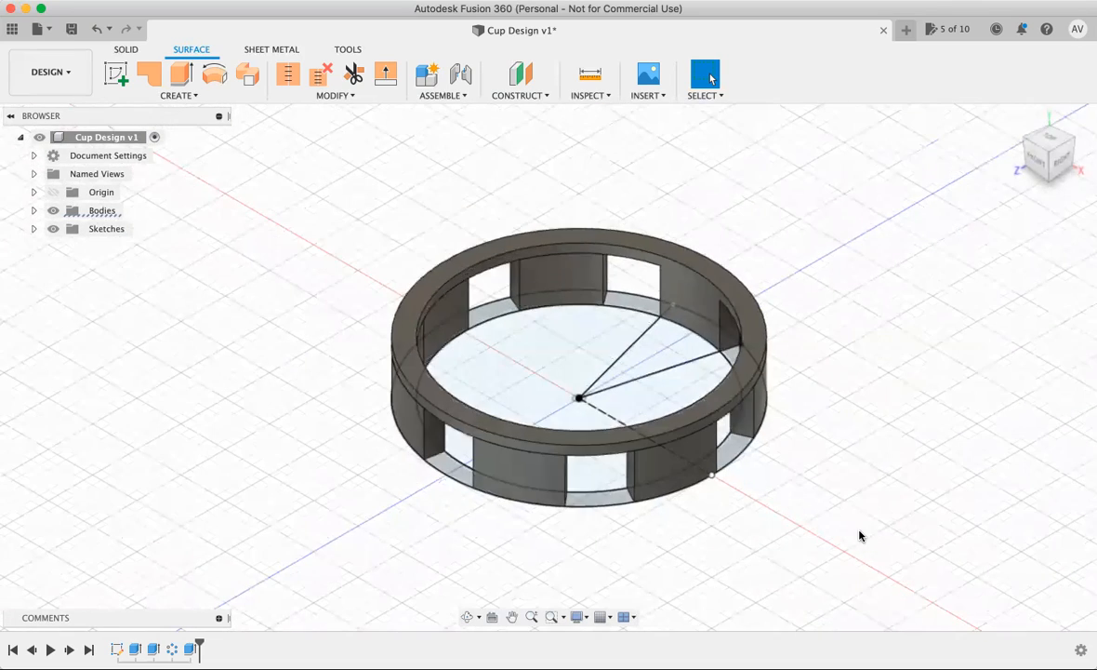
pyautogui.scroll(3, 857, 528)
pyautogui.scroll(-3, 752, 462)
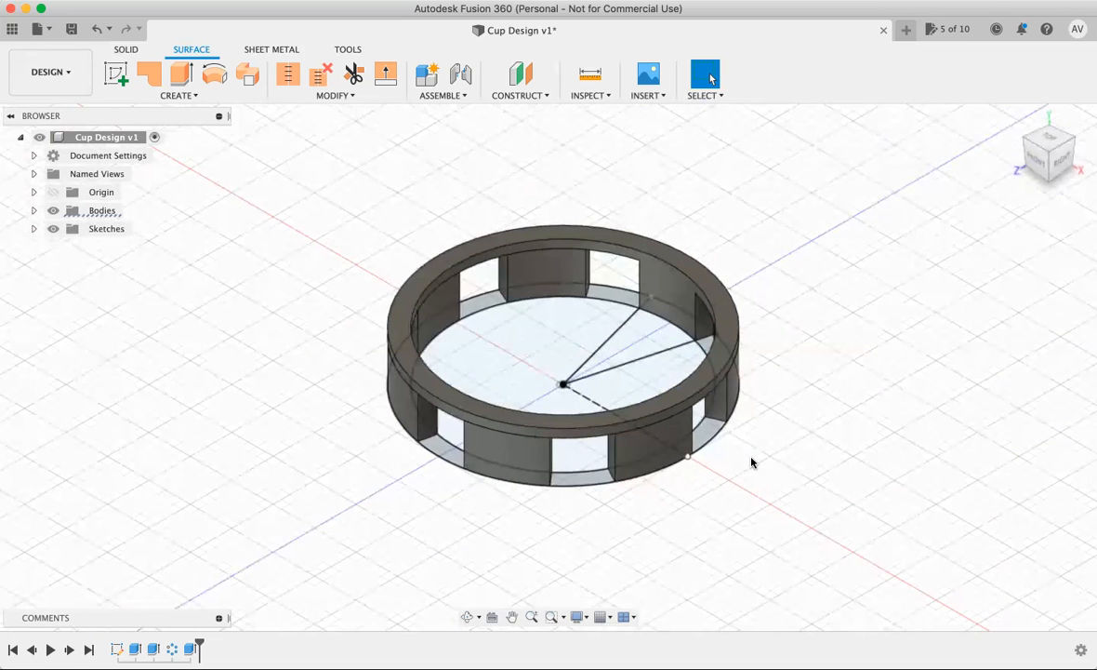
pyautogui.moveTo(377, 216)
pyautogui.mouseDown()
pyautogui.moveTo(796, 483)
pyautogui.moveTo(779, 483)
pyautogui.moveTo(770, 514)
pyautogui.mouseUp()
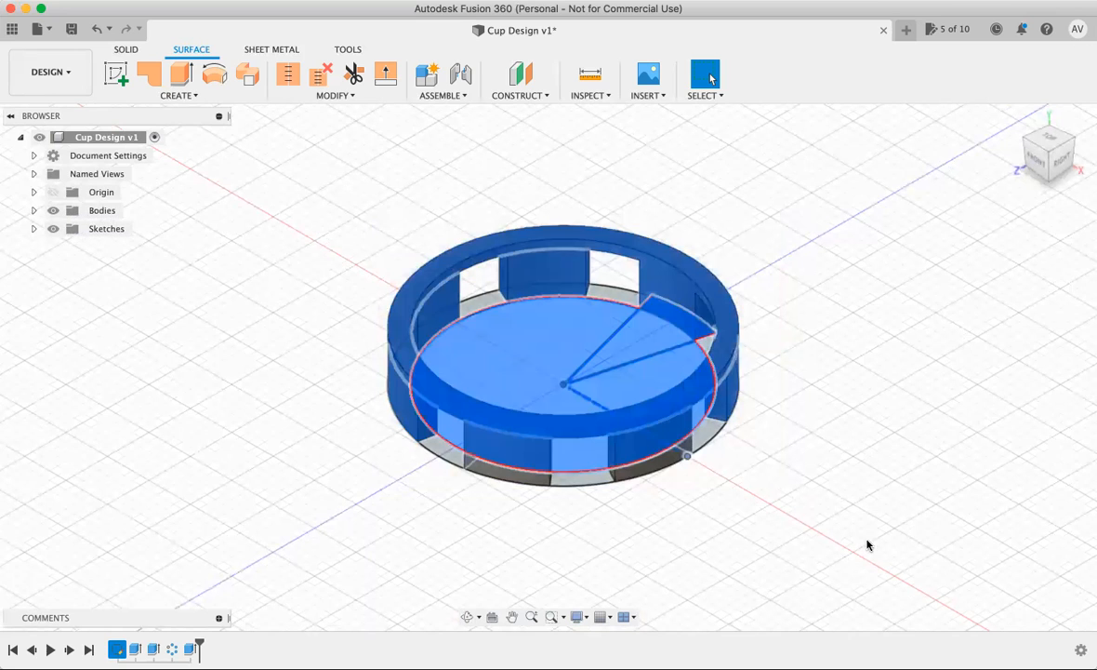
pyautogui.click(322, 195)
pyautogui.moveTo(326, 203); pyautogui.dragTo(800, 583)
pyautogui.click(467, 616)
pyautogui.moveTo(473, 561); pyautogui.dragTo(507, 563)
pyautogui.scroll(4, 506, 528)
pyautogui.scroll(-6, 507, 527)
pyautogui.scroll(3, 595, 313)
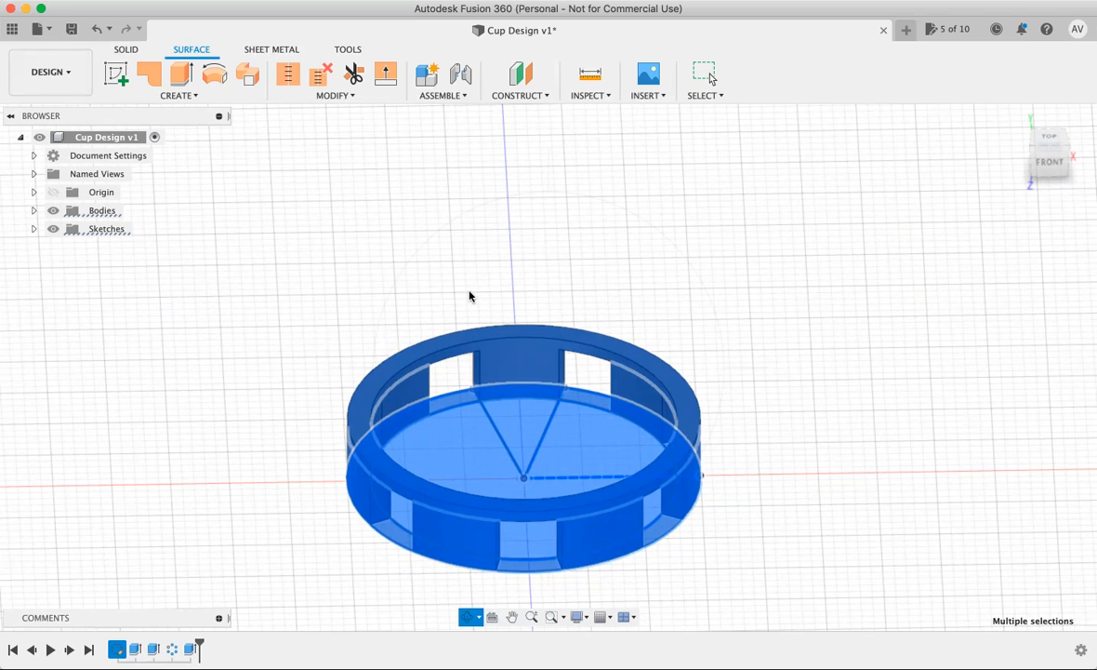
pyautogui.hscroll(5, 634, 454)
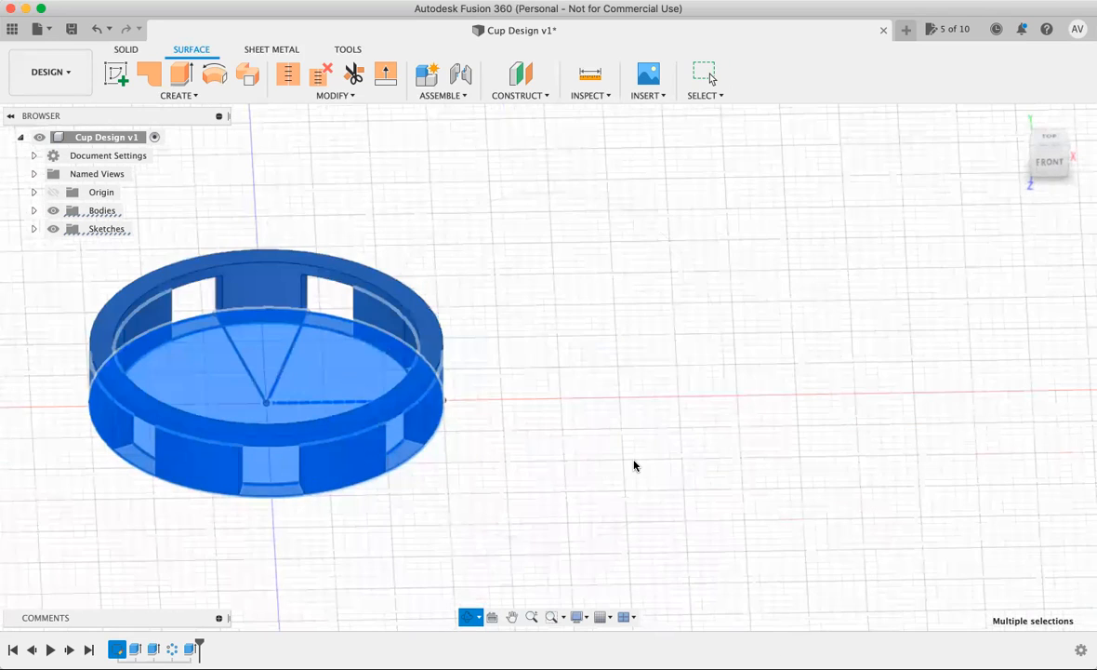
pyautogui.scroll(-3, 634, 458)
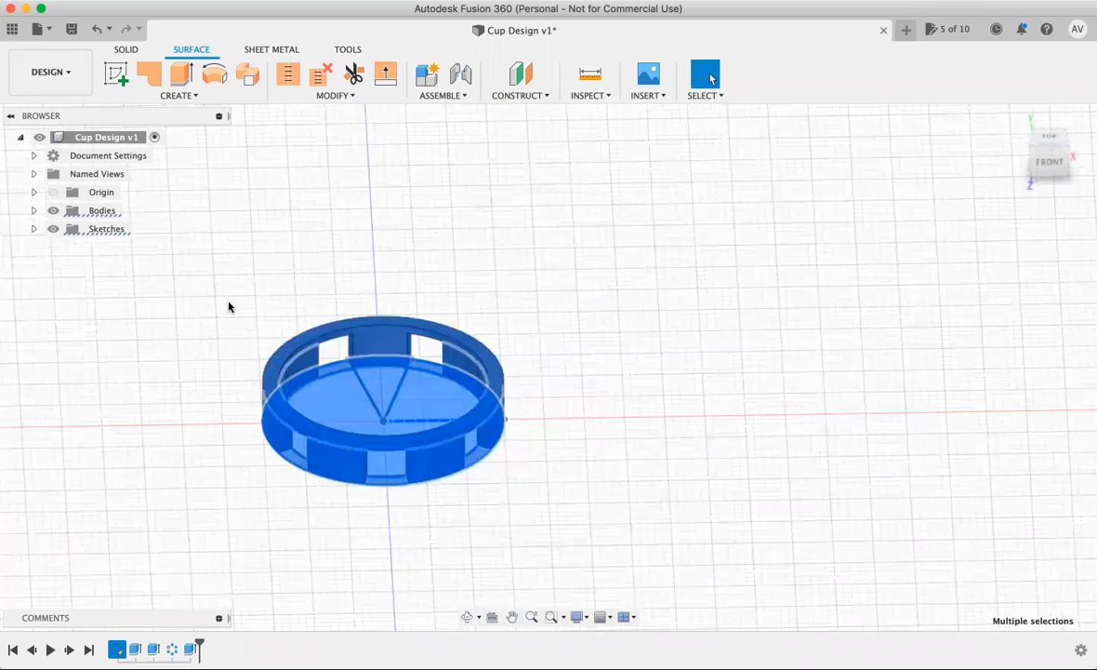
# Step: Start a rectangular pattern and window-select all faces of the ring layer as the objects to pattern
pyautogui.click(240, 327)
pyautogui.moveTo(220, 316)
pyautogui.mouseDown()
pyautogui.moveTo(634, 583)
pyautogui.moveTo(544, 500)
pyautogui.mouseUp()
pyautogui.click(544, 363)
pyautogui.click(194, 95)
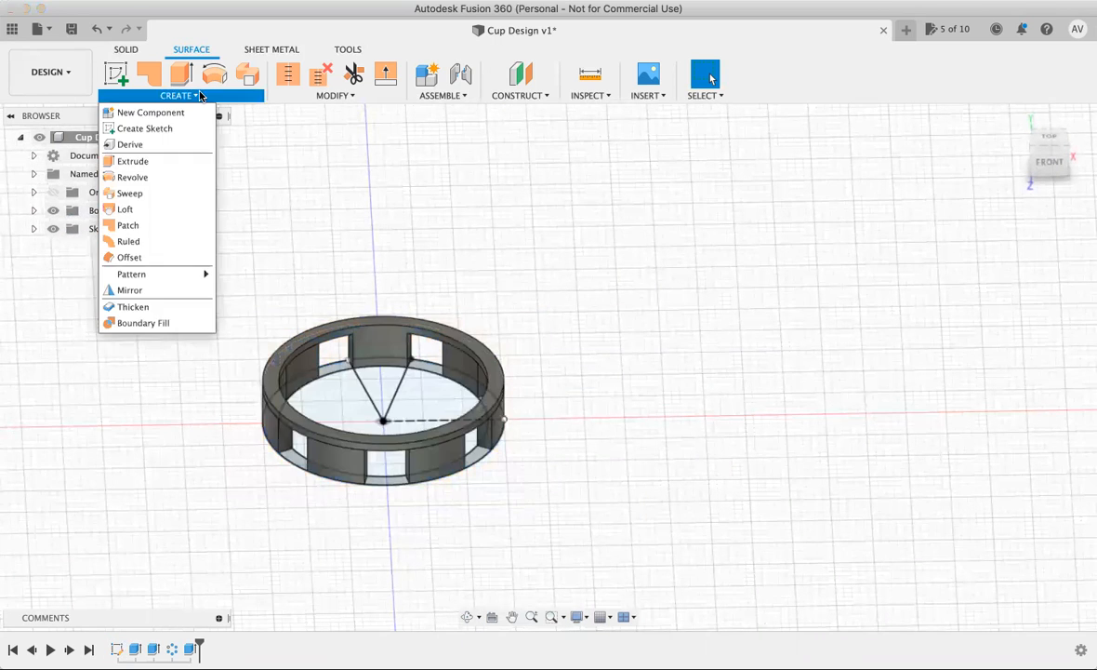
pyautogui.moveTo(203, 283)
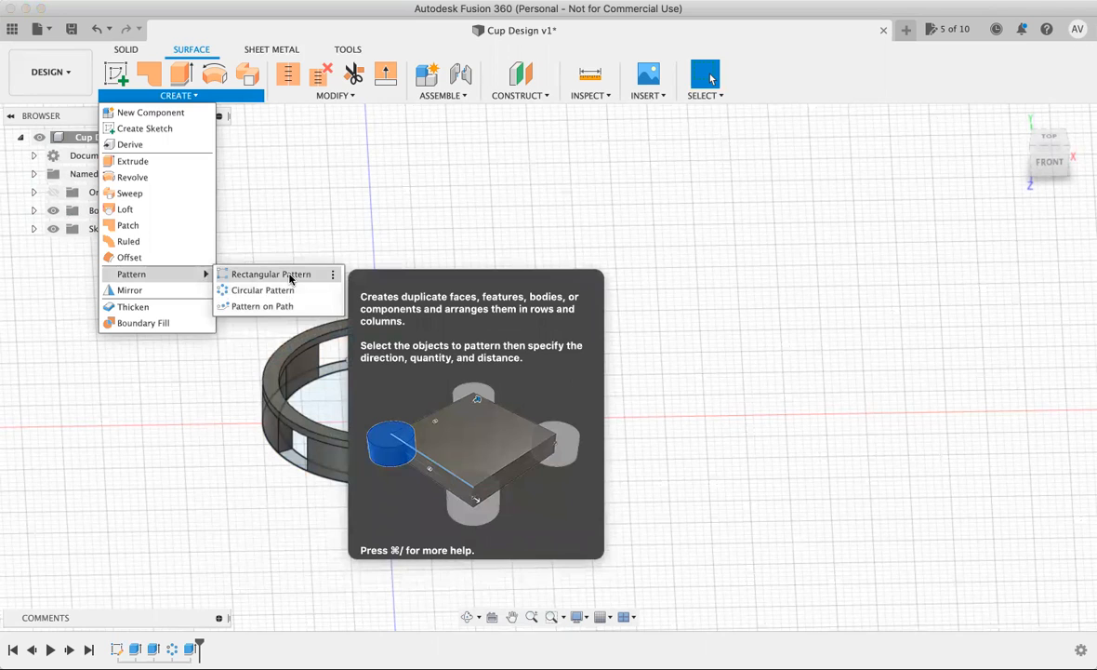
pyautogui.click(289, 275)
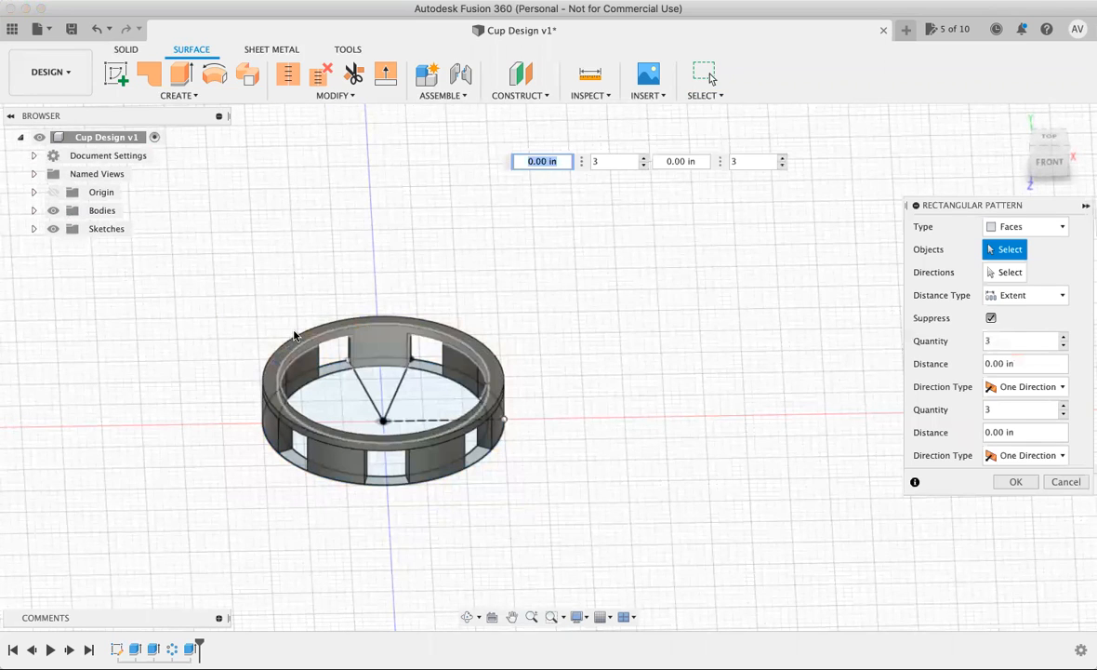
pyautogui.moveTo(209, 245); pyautogui.dragTo(549, 556)
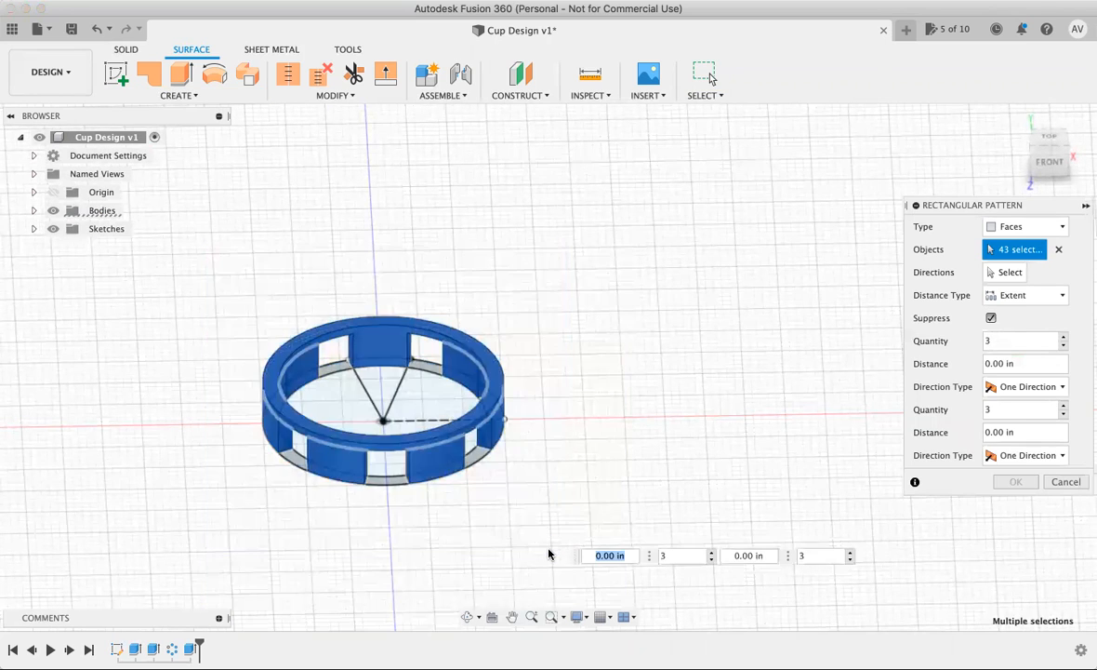
pyautogui.scroll(2, 399, 490)
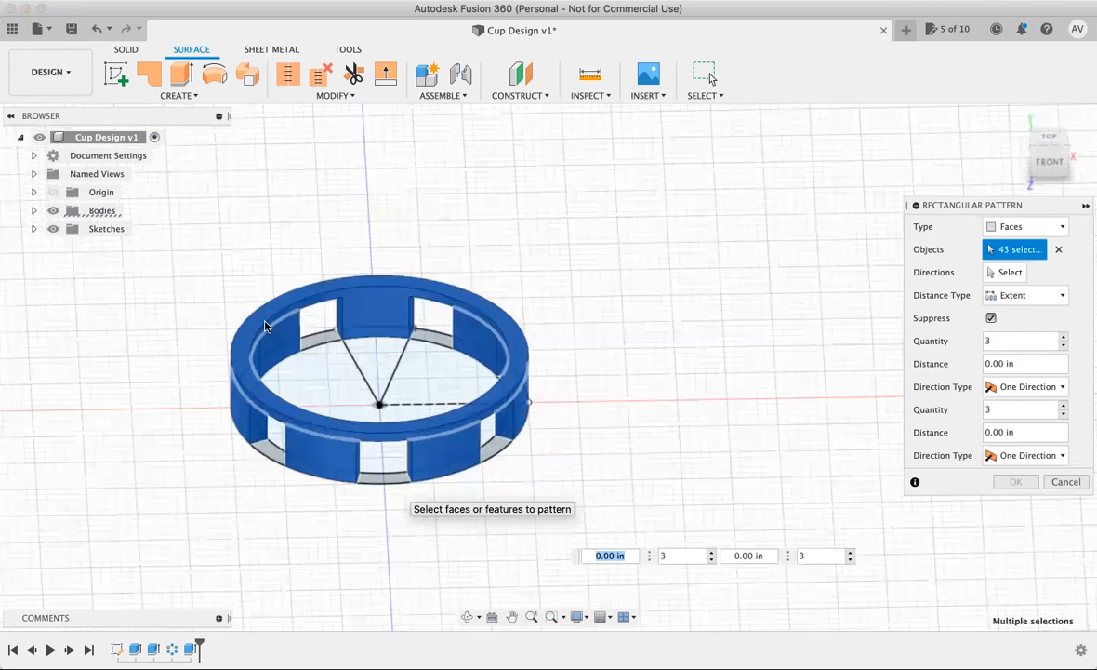
pyautogui.scroll(2, 213, 287)
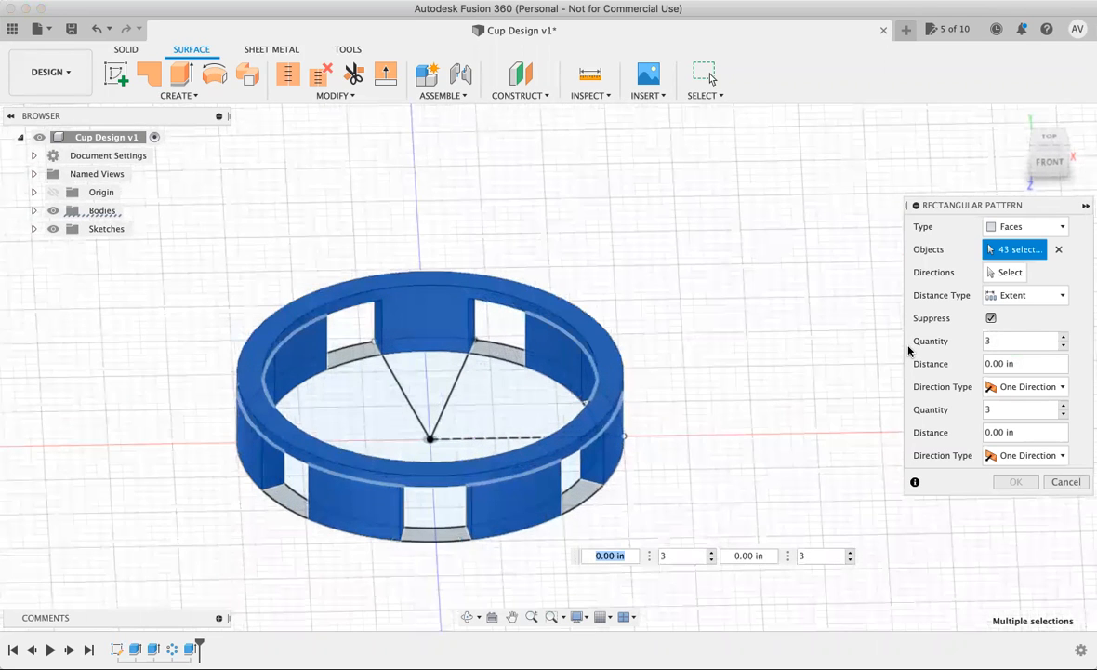
# Step: Use the vertical Y axis as the pattern direction and stretch the pattern extent upward to about 1.10 in
pyautogui.click(1007, 272)
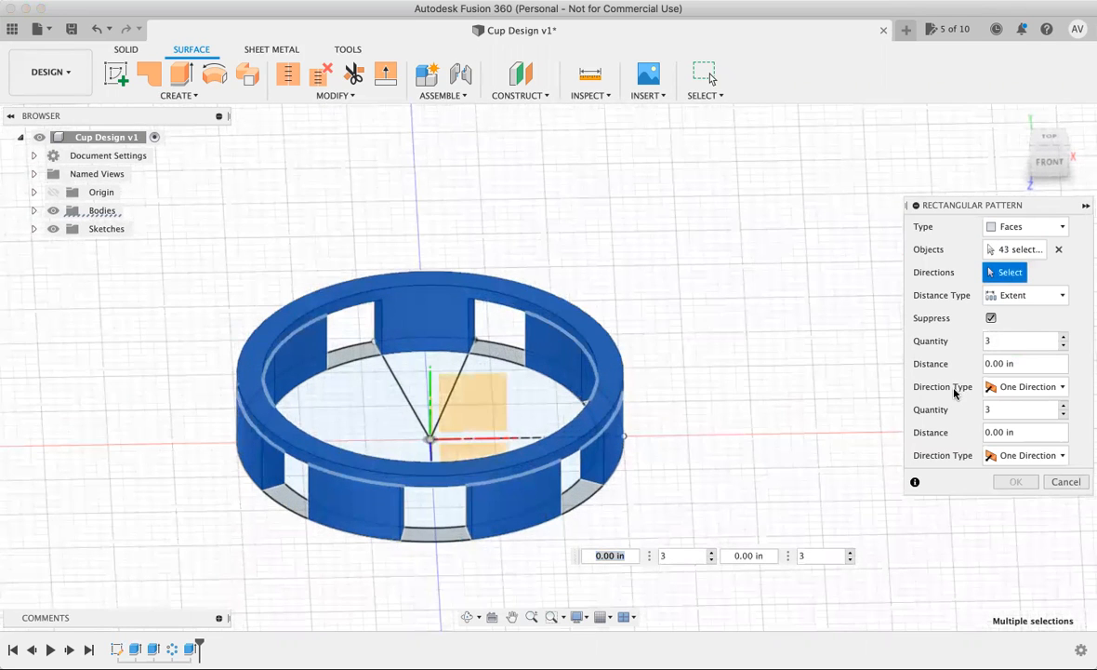
pyautogui.click(429, 386)
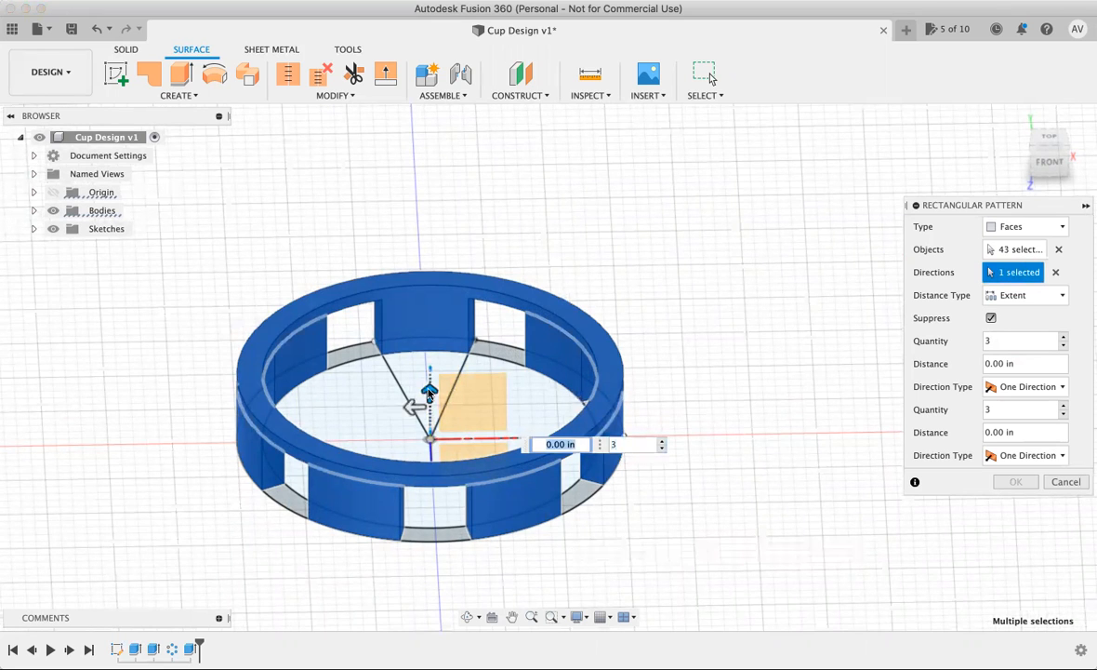
pyautogui.moveTo(424, 363); pyautogui.dragTo(423, 272)
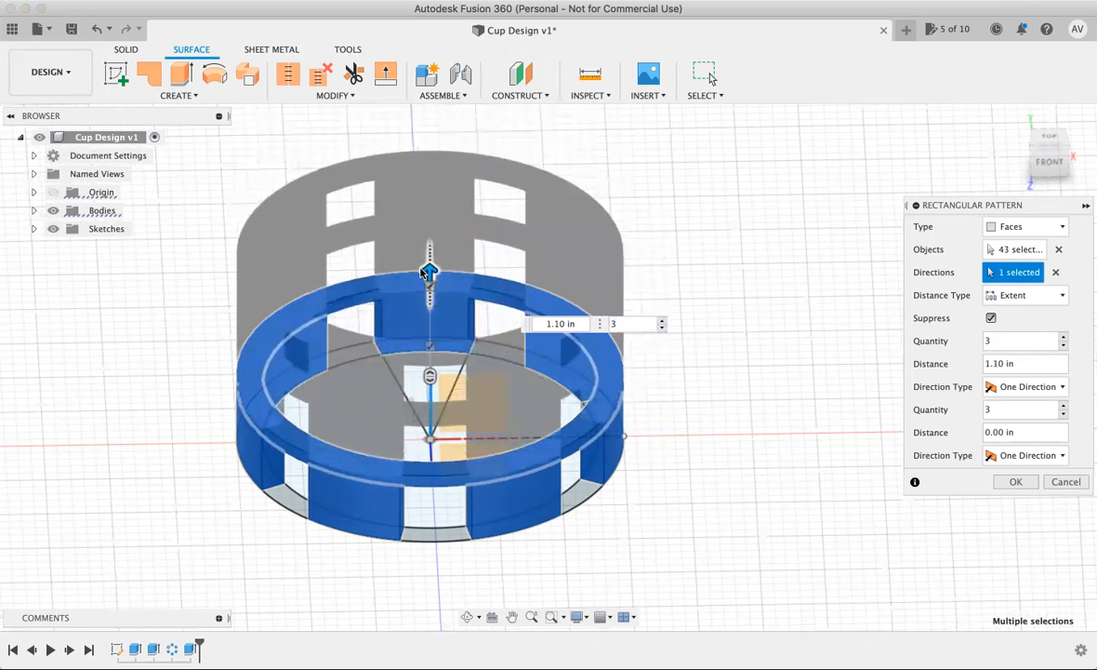
pyautogui.scroll(-4, 642, 452)
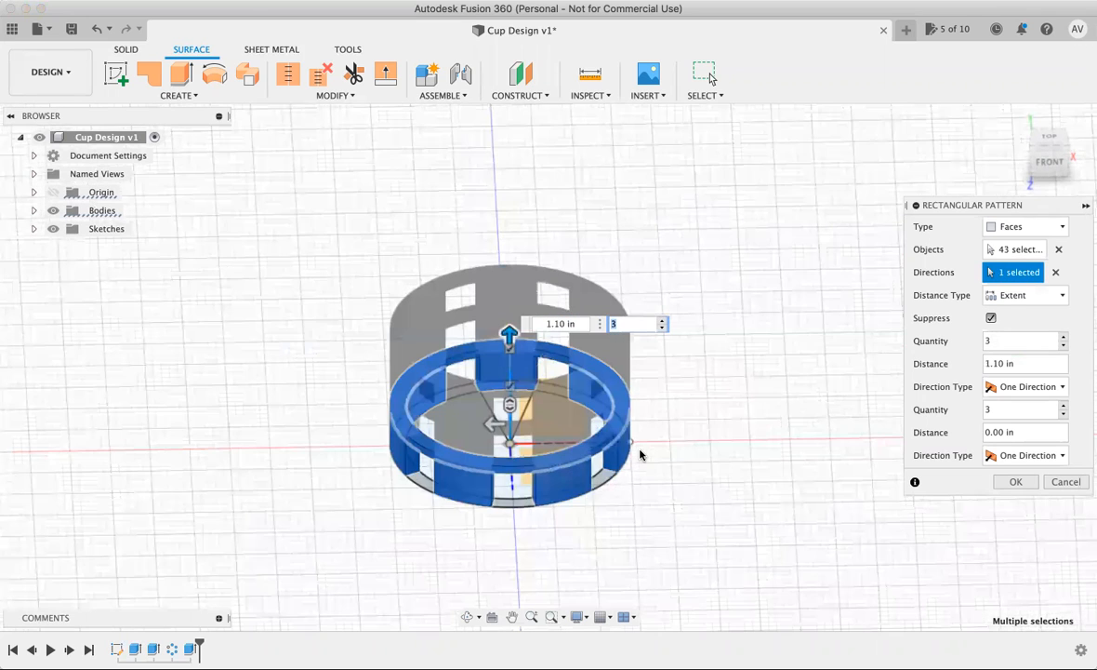
pyautogui.scroll(3, 432, 326)
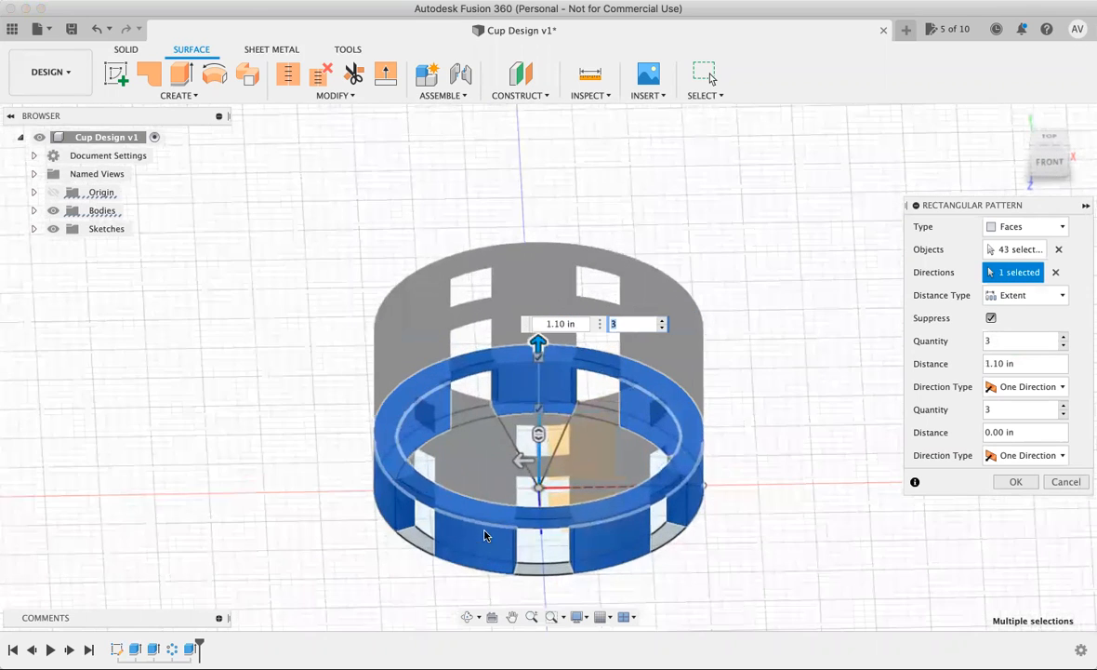
pyautogui.click(467, 617)
pyautogui.moveTo(465, 544); pyautogui.dragTo(473, 514)
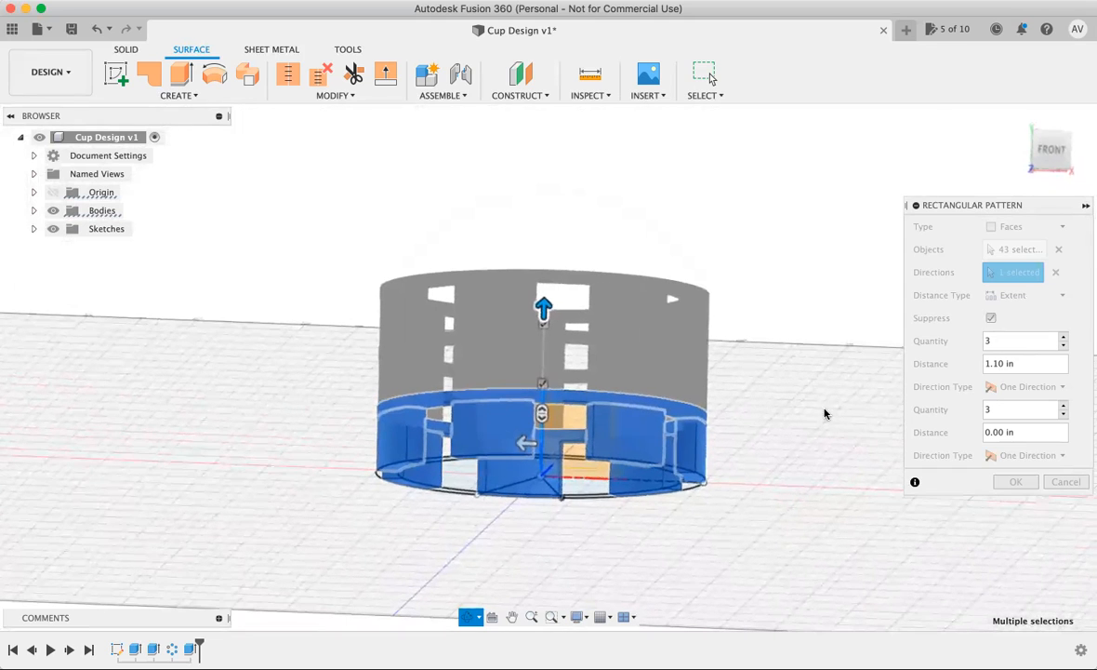
pyautogui.press('Escape')
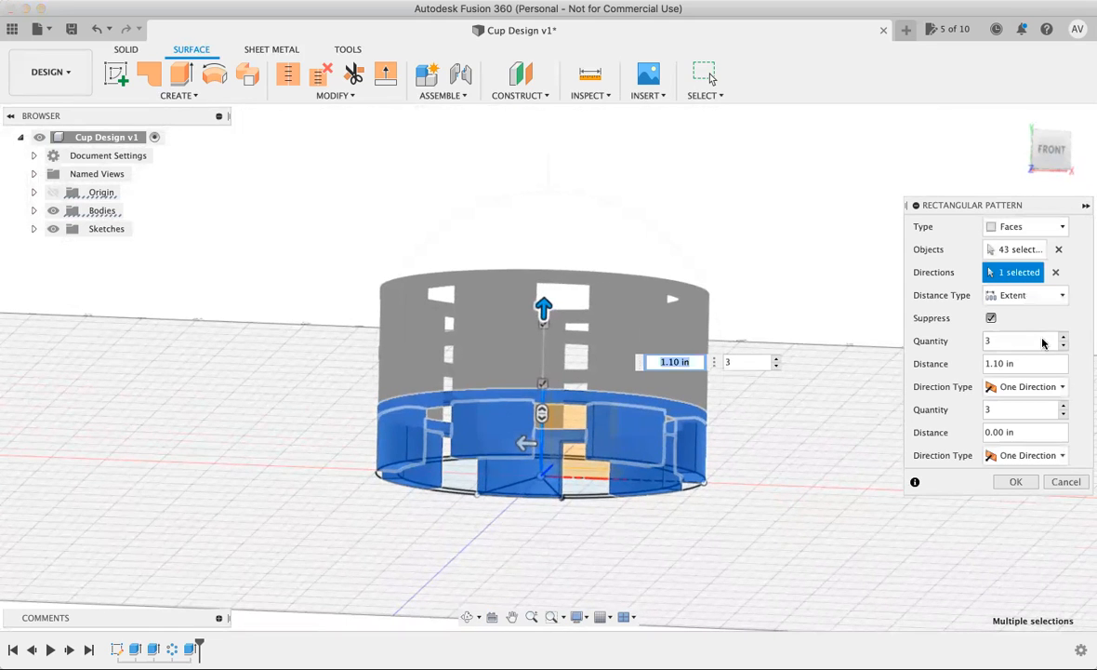
# Step: Set the vertical pattern quantity to 7 and stretch the extent to about 2.70 in
pyautogui.click(1016, 343)
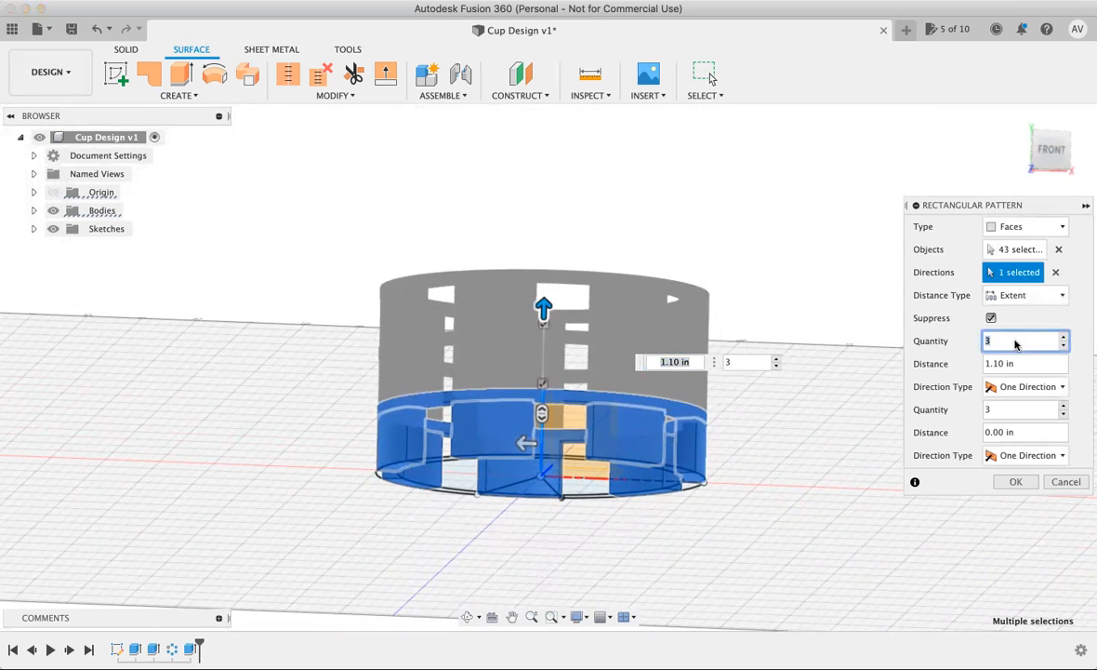
pyautogui.write('7')
pyautogui.press('Tab')
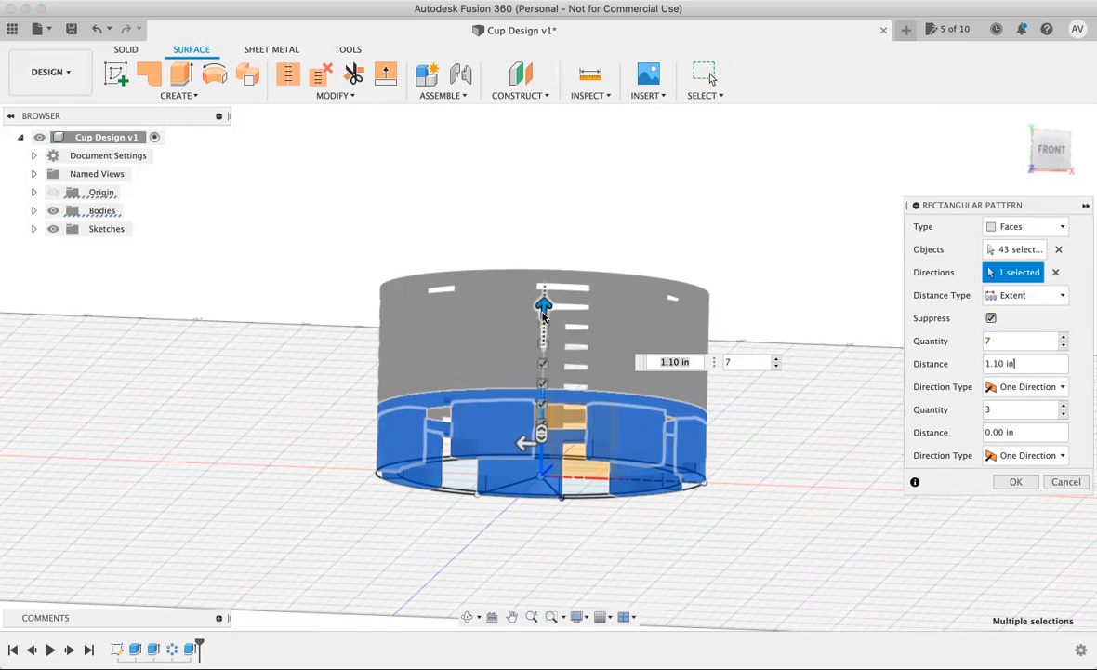
pyautogui.moveTo(544, 316); pyautogui.dragTo(552, 105)
pyautogui.press('Tab')
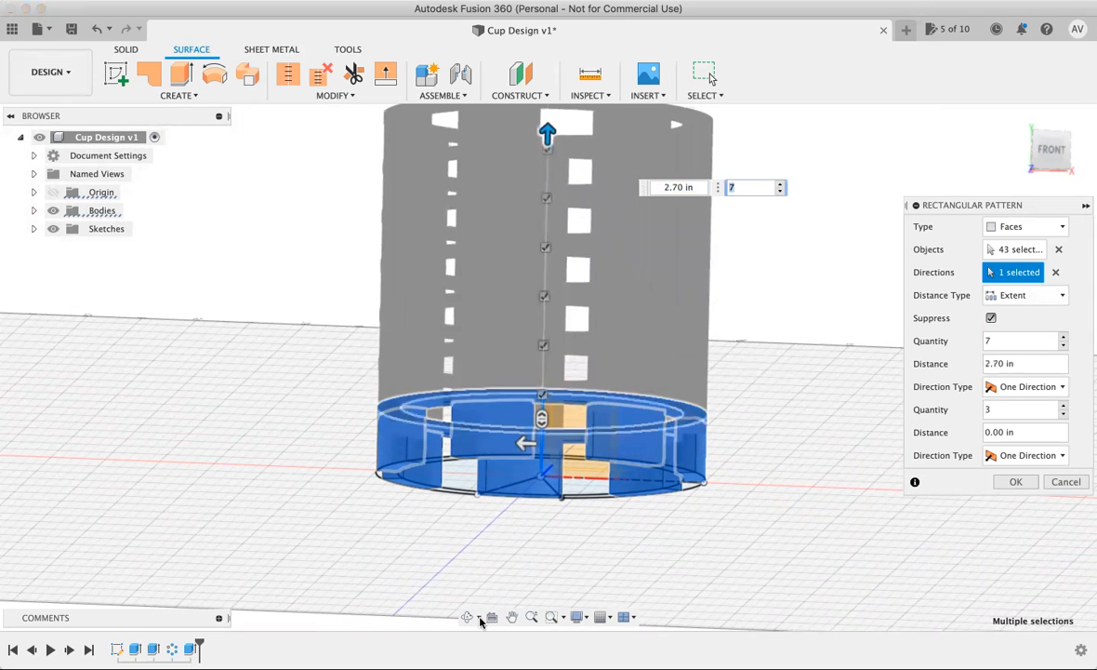
# Step: Try stretching the seven-layer pattern to an extent of about 4.30 in and check the spacing between the layers
pyautogui.click(467, 616)
pyautogui.moveTo(459, 544)
pyautogui.mouseDown()
pyautogui.moveTo(468, 578)
pyautogui.moveTo(460, 559)
pyautogui.mouseUp()
pyautogui.scroll(3, 460, 555)
pyautogui.scroll(-6, 468, 541)
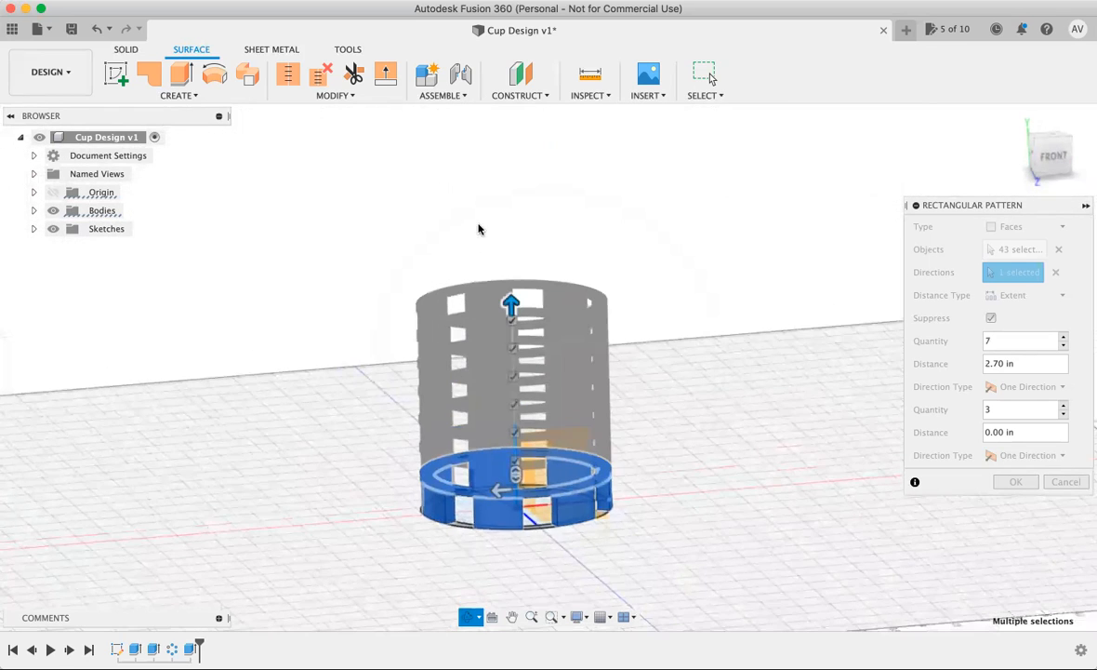
pyautogui.scroll(3, 526, 328)
pyautogui.moveTo(507, 297); pyautogui.dragTo(469, 369)
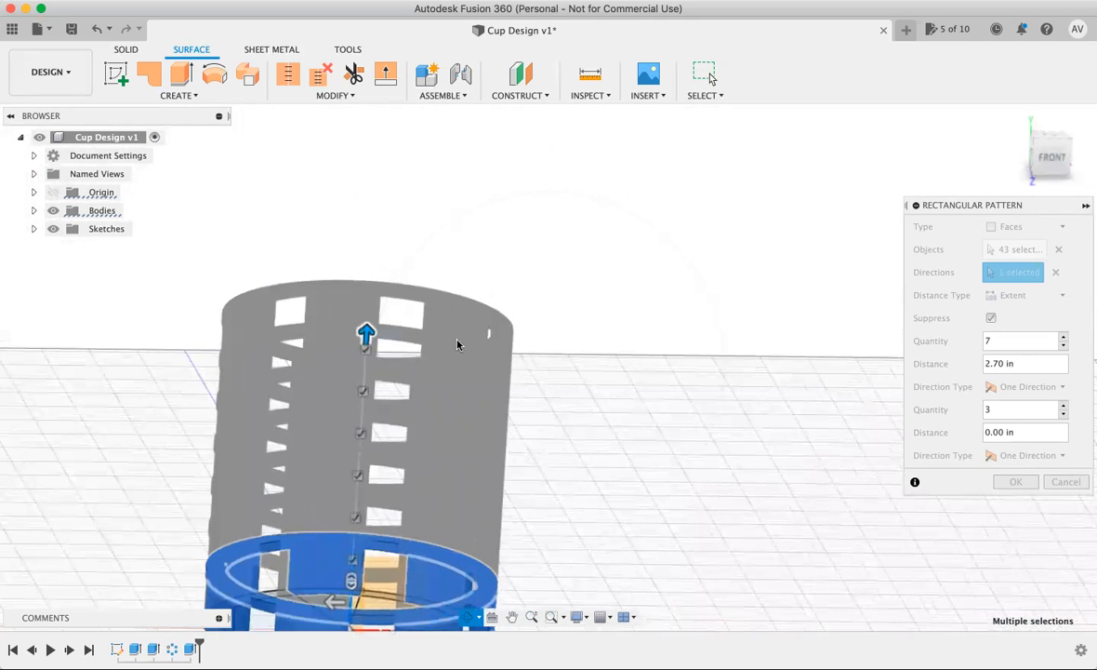
pyautogui.press('Escape')
pyautogui.moveTo(370, 314); pyautogui.dragTo(394, 161)
pyautogui.scroll(-3, 395, 267)
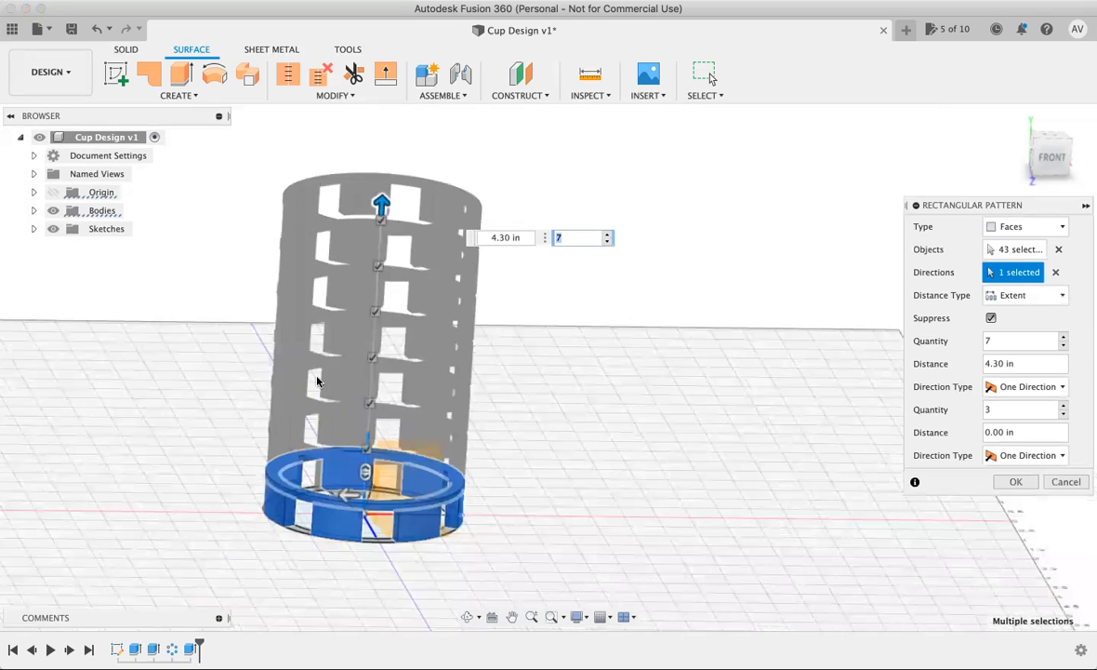
pyautogui.scroll(2, 317, 381)
pyautogui.scroll(-2, 216, 316)
pyautogui.scroll(2, 212, 319)
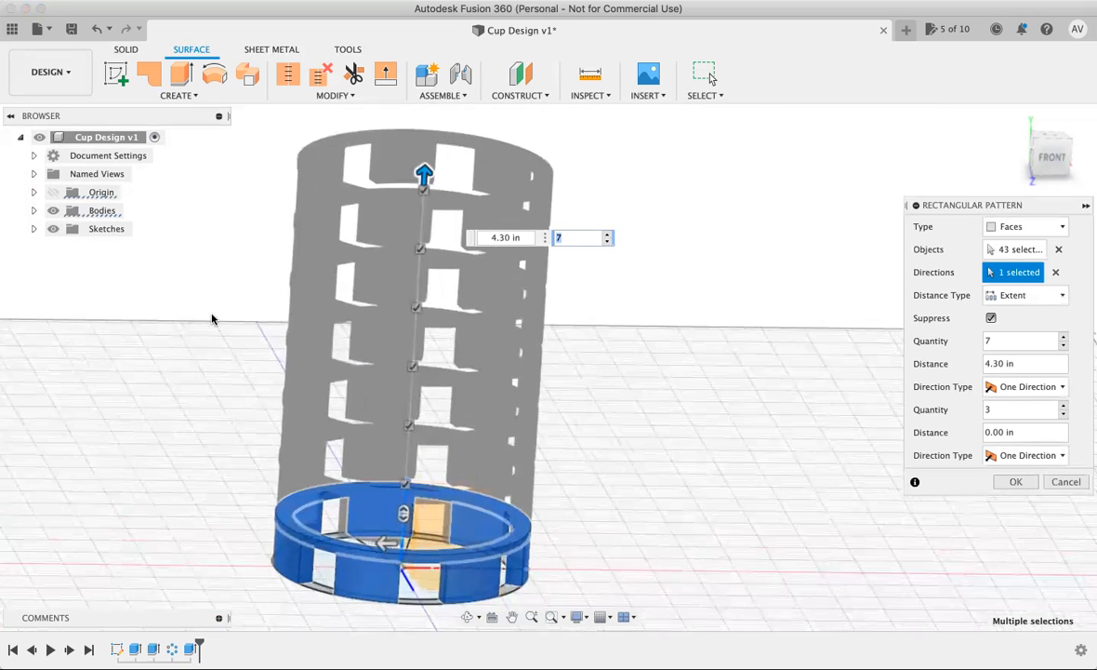
# Step: Try vertical pattern distances of 3.90 in, 4.90 in and 4.20 in for the stacked ring layers
pyautogui.moveTo(425, 173); pyautogui.dragTo(438, 211)
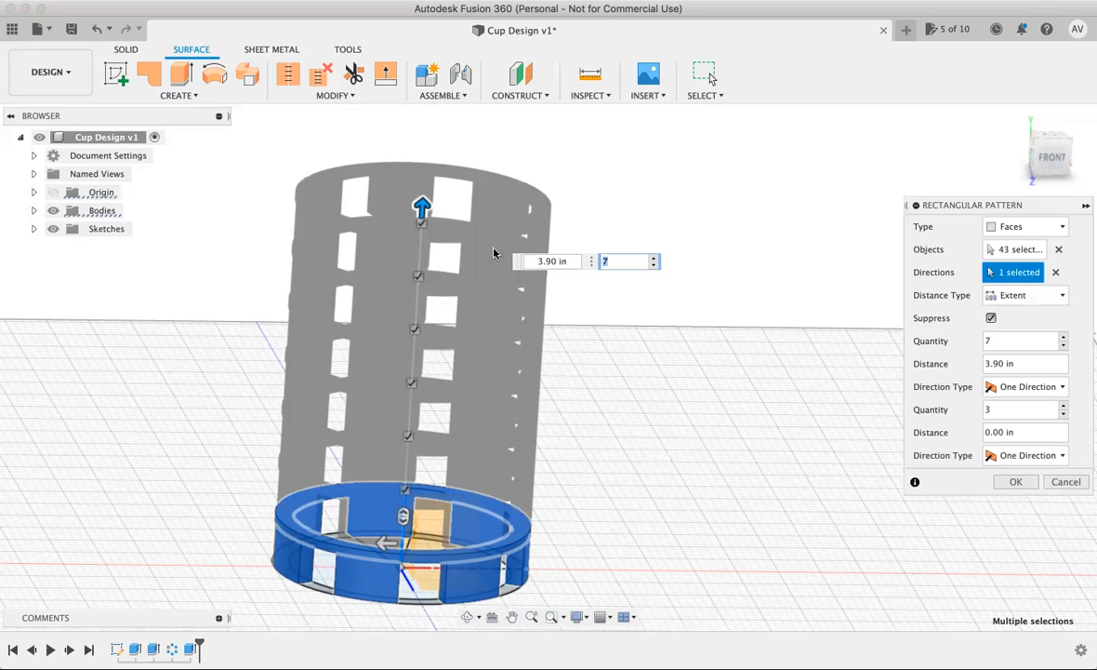
pyautogui.doubleClick(541, 262)
pyautogui.write('4')
pyautogui.press('Return')
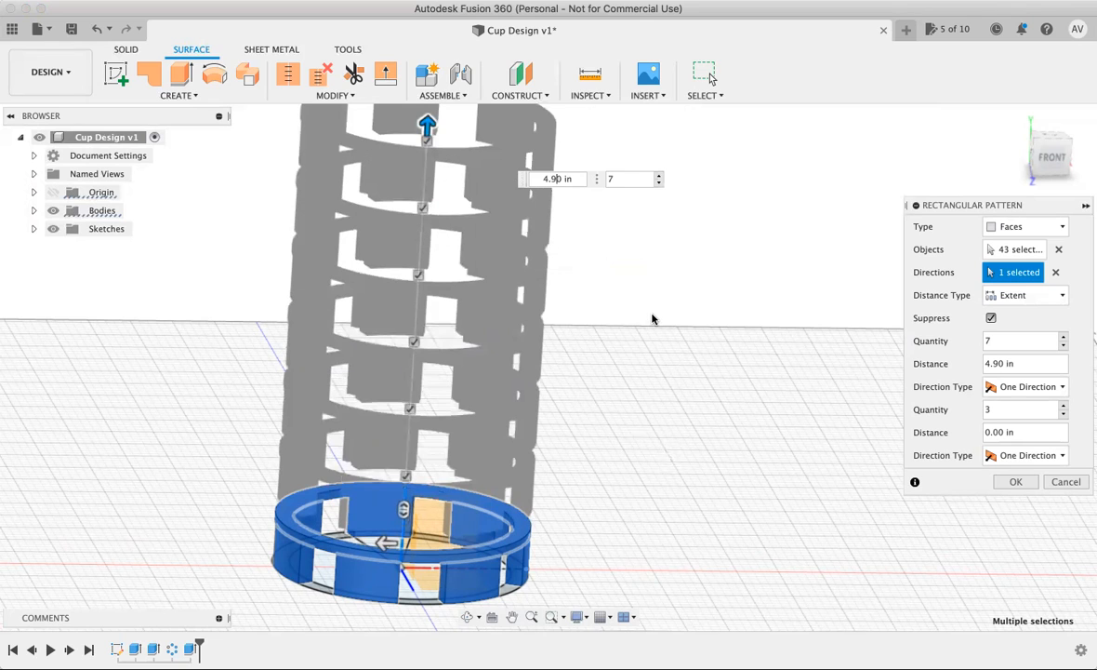
pyautogui.press('Return')
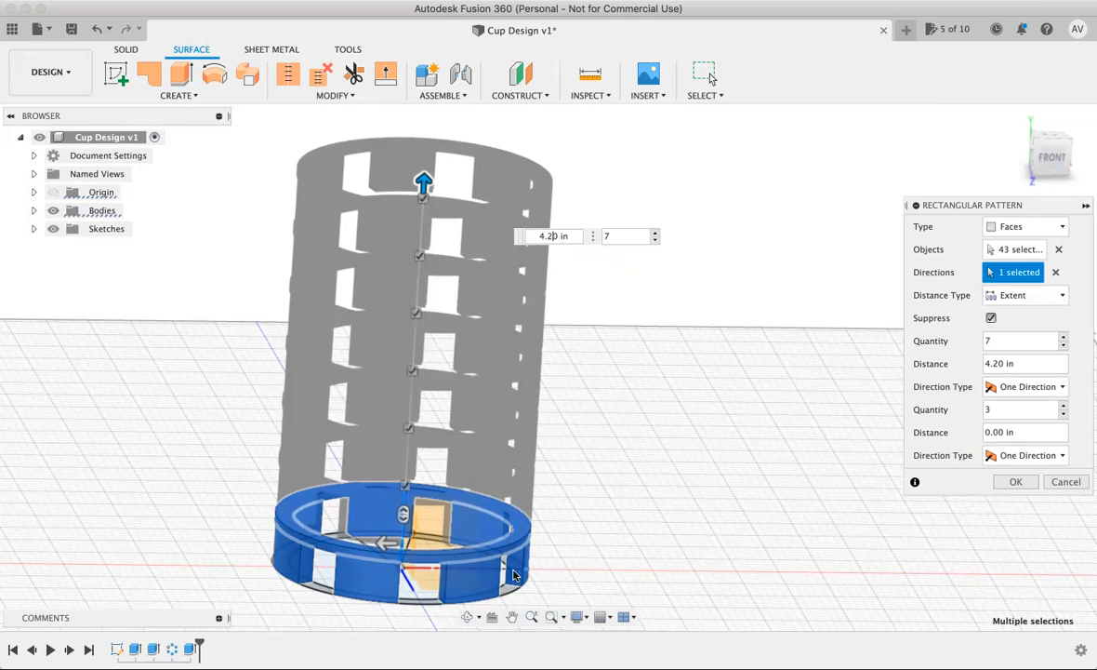
# Step: Check the stacked layers from the side and set the vertical pattern distance to 3.60 in to close the gaps between them
pyautogui.keyDown('shift'); pyautogui.scroll(-5, 465, 586); pyautogui.keyUp('shift')
pyautogui.keyDown('shift'); pyautogui.hscroll(-2, 469, 582); pyautogui.keyUp('shift')
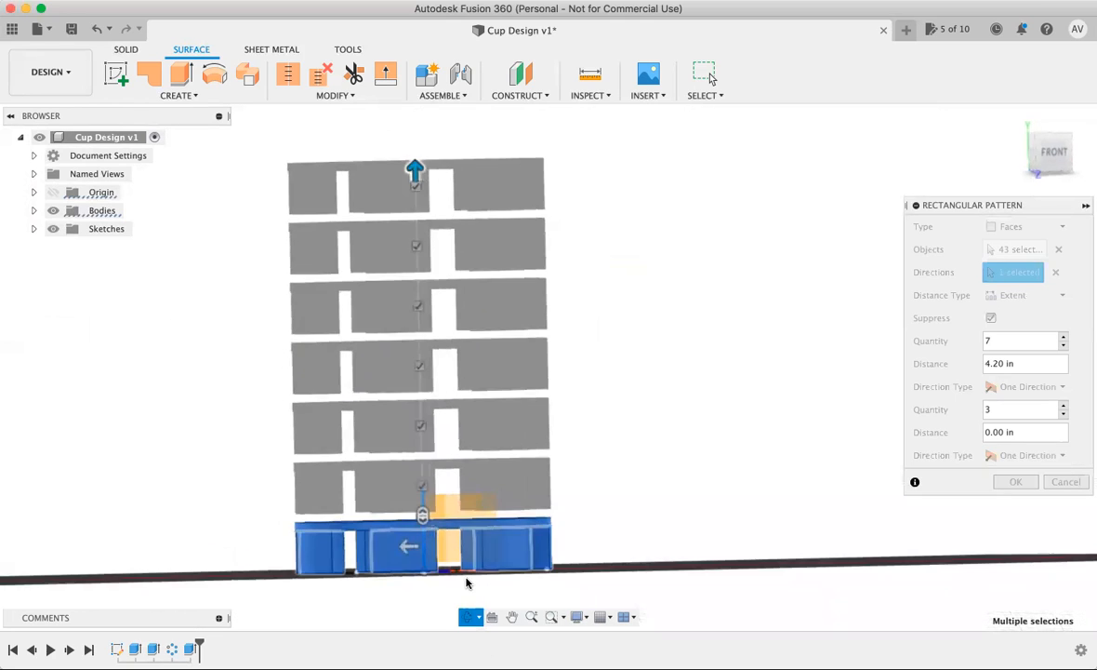
pyautogui.keyDown('shift'); pyautogui.hscroll(2, 466, 582); pyautogui.keyUp('shift')
pyautogui.keyDown('shift'); pyautogui.scroll(-1, 465, 583); pyautogui.keyUp('shift')
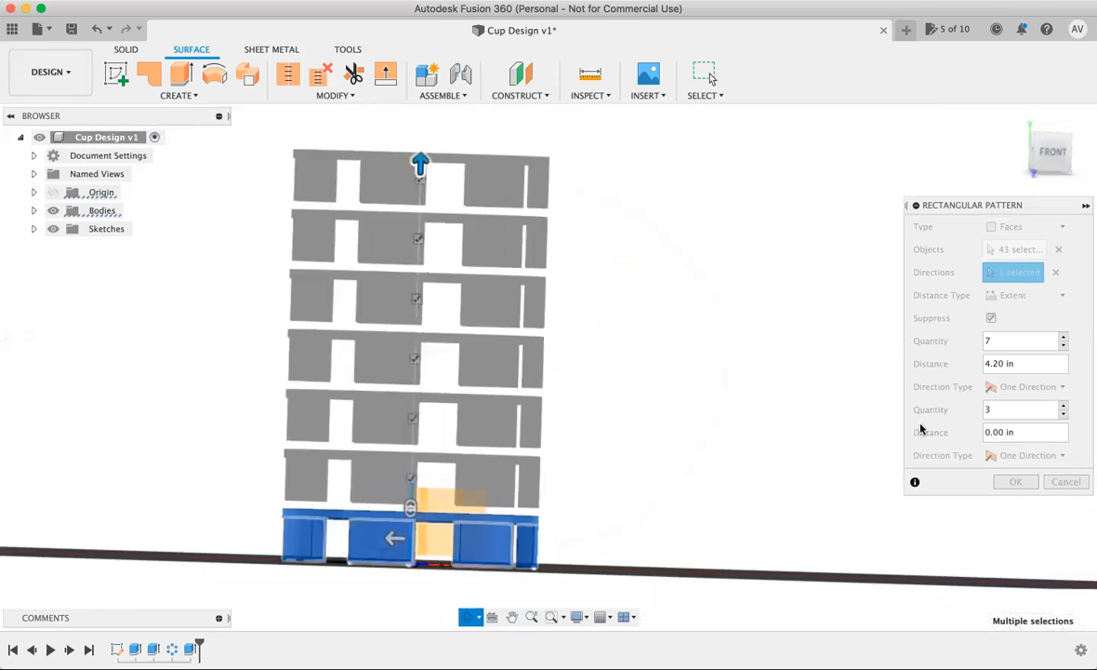
pyautogui.doubleClick(1001, 363)
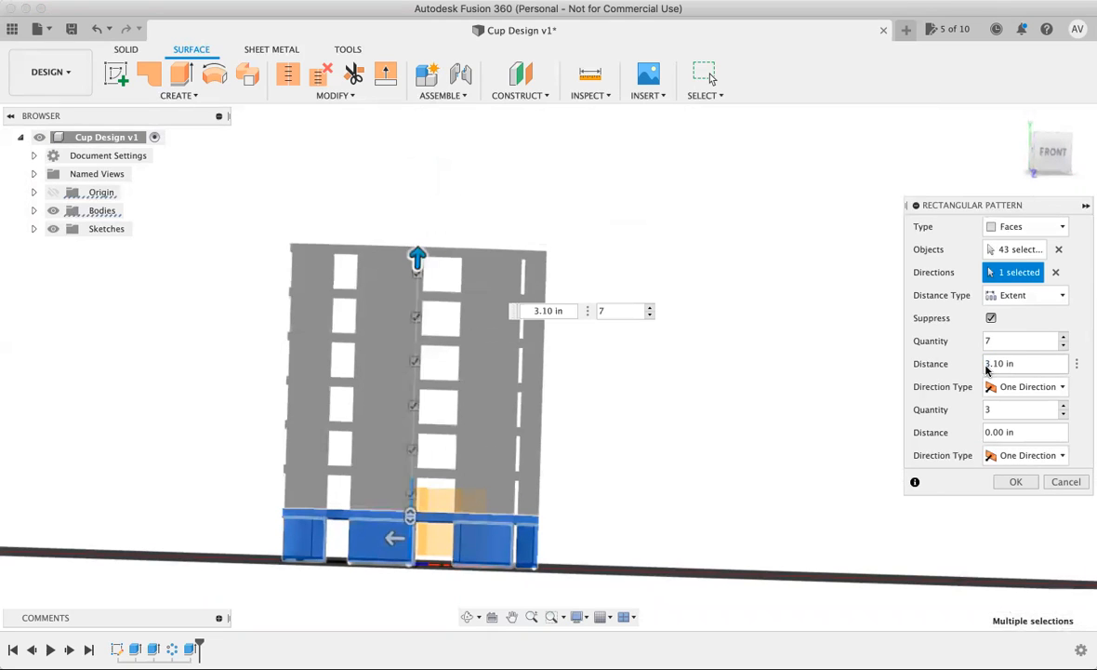
pyautogui.press('BackSpace')
pyautogui.write('6')
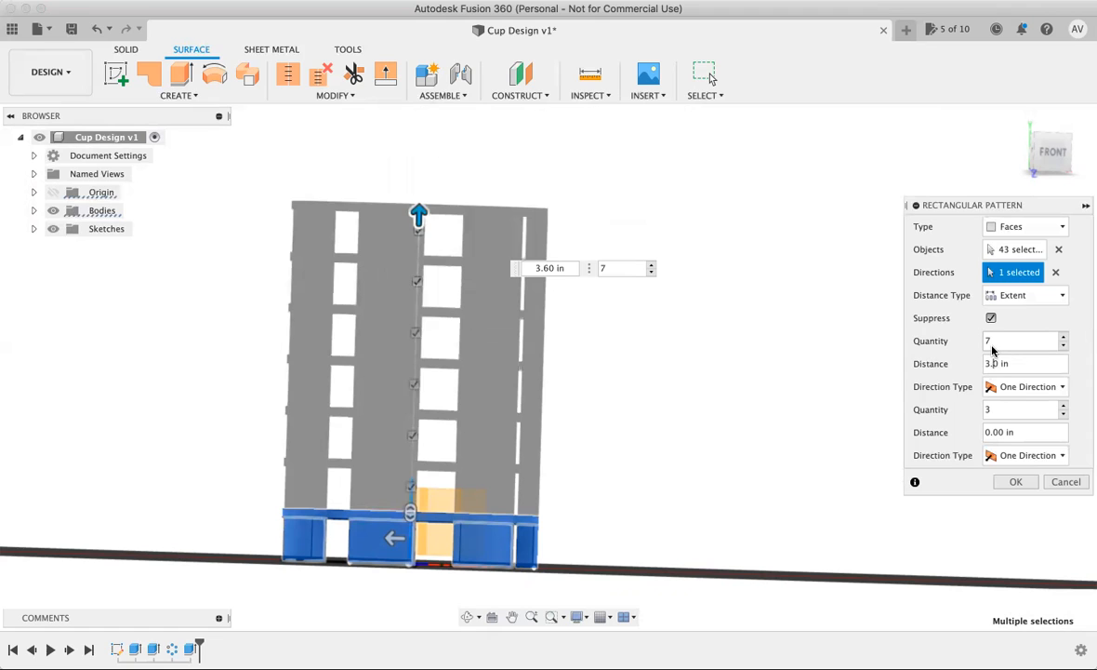
pyautogui.write('7')
pyautogui.press('BackSpace')
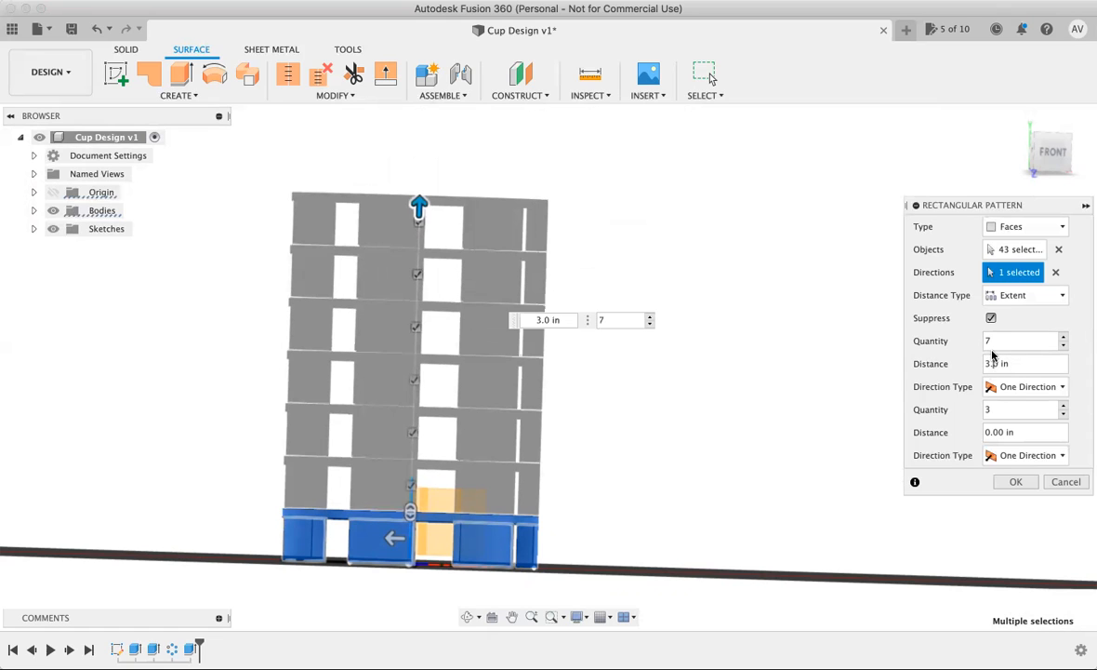
pyautogui.write('6')
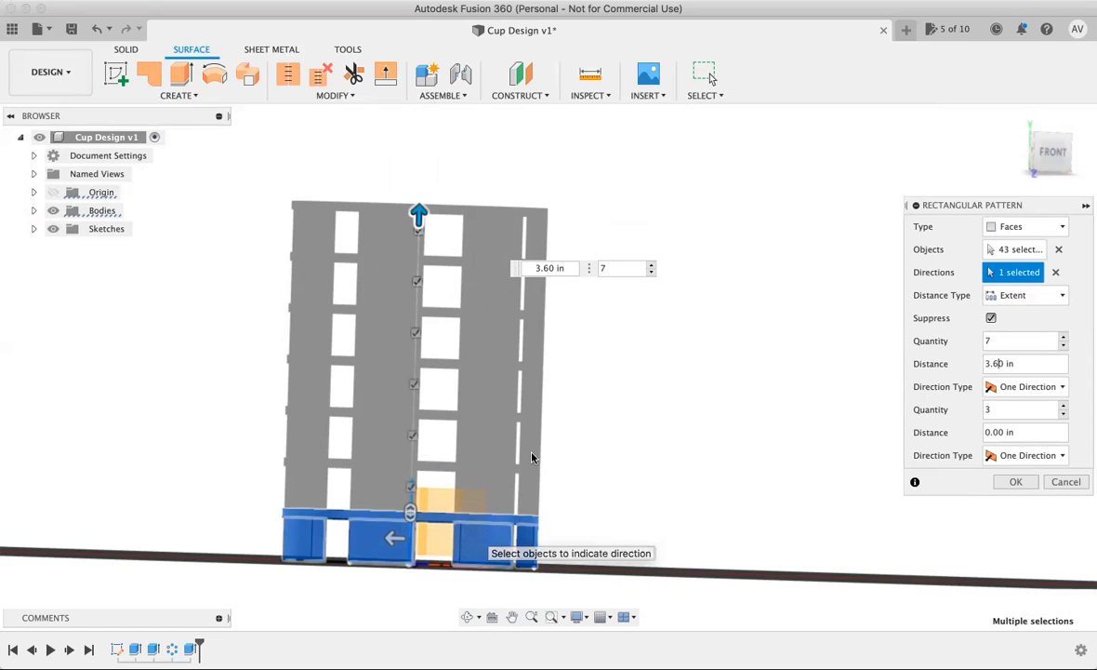
# Step: Try a 4.30 in extent, set the distance back to 3.60 in and create the seven-layer rectangular pattern
pyautogui.moveTo(418, 213); pyautogui.dragTo(425, 158)
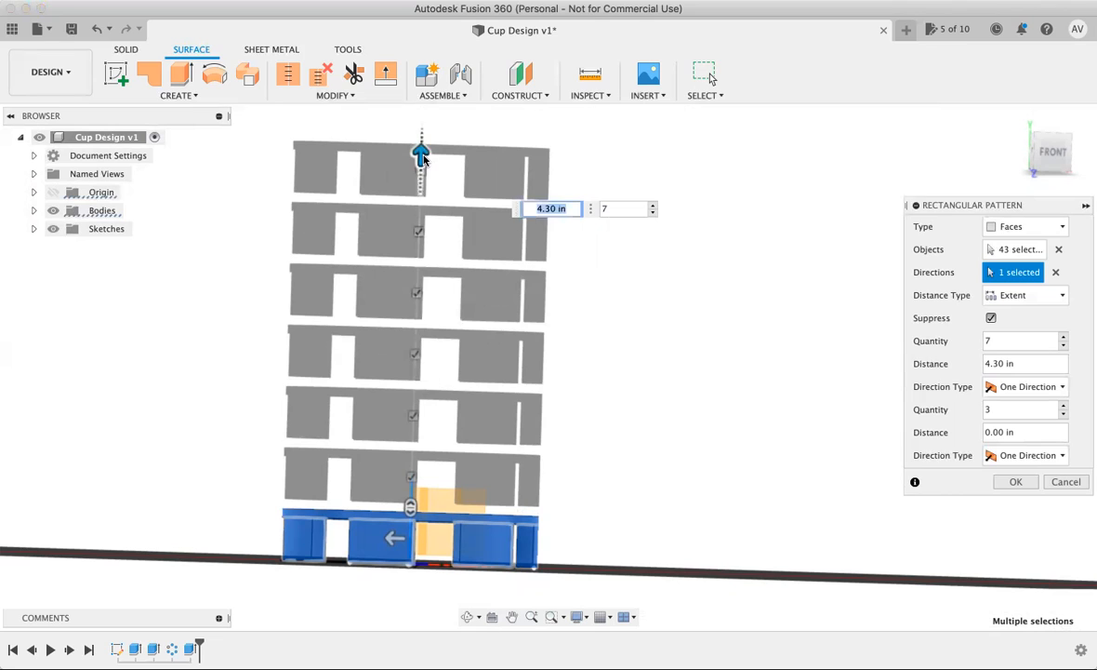
pyautogui.click(989, 363)
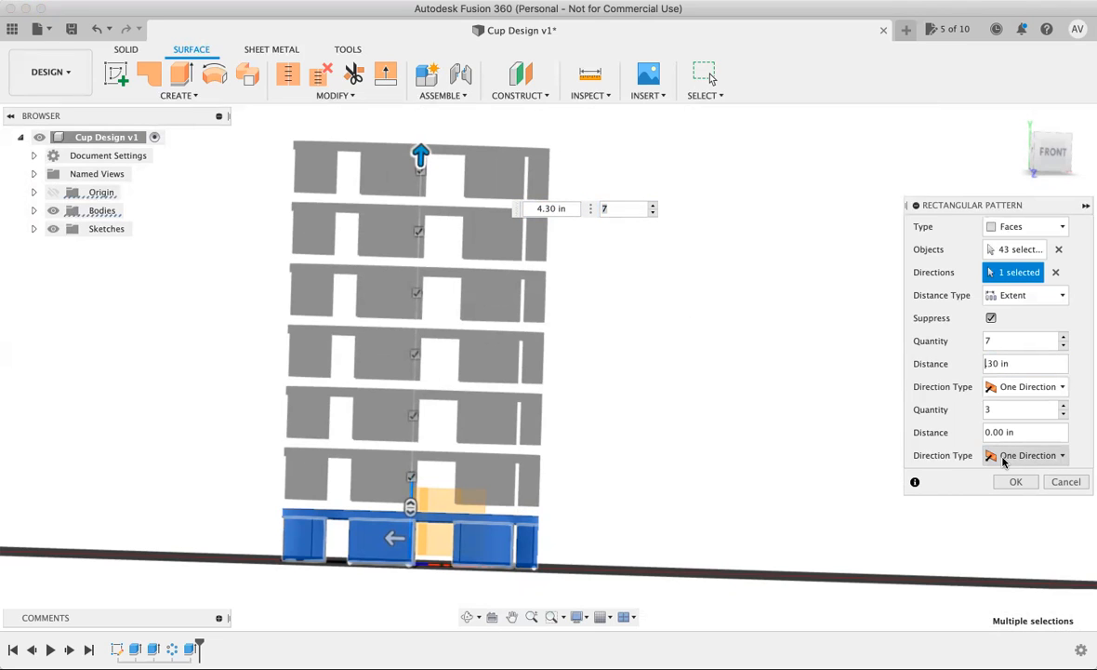
pyautogui.press('BackSpace')
pyautogui.write('3')
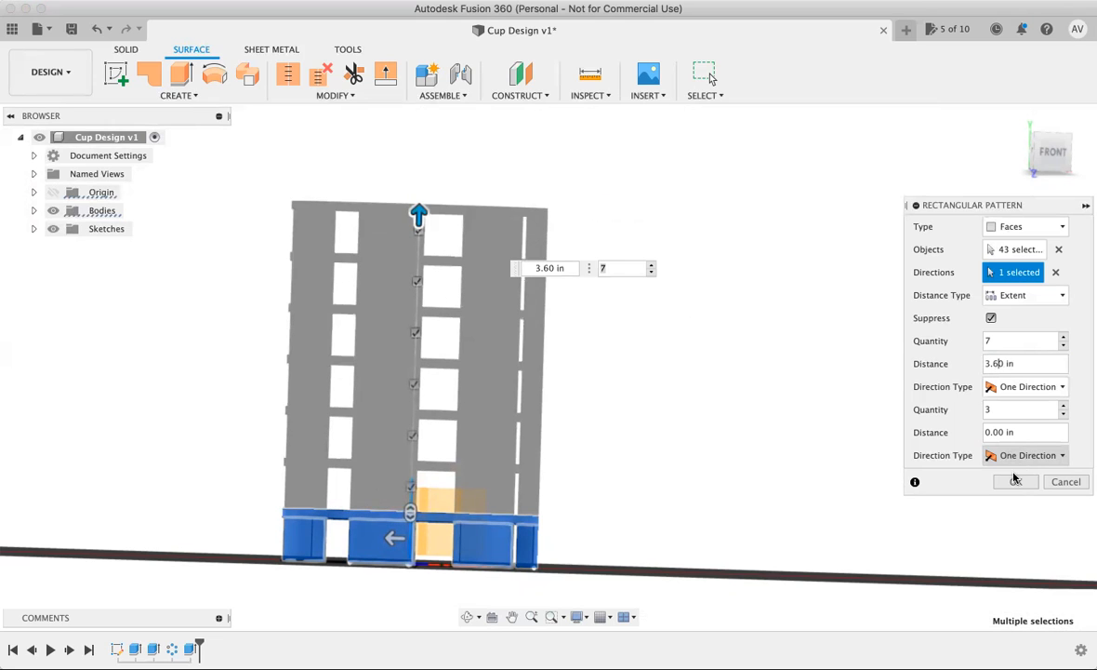
pyautogui.click(1016, 483)
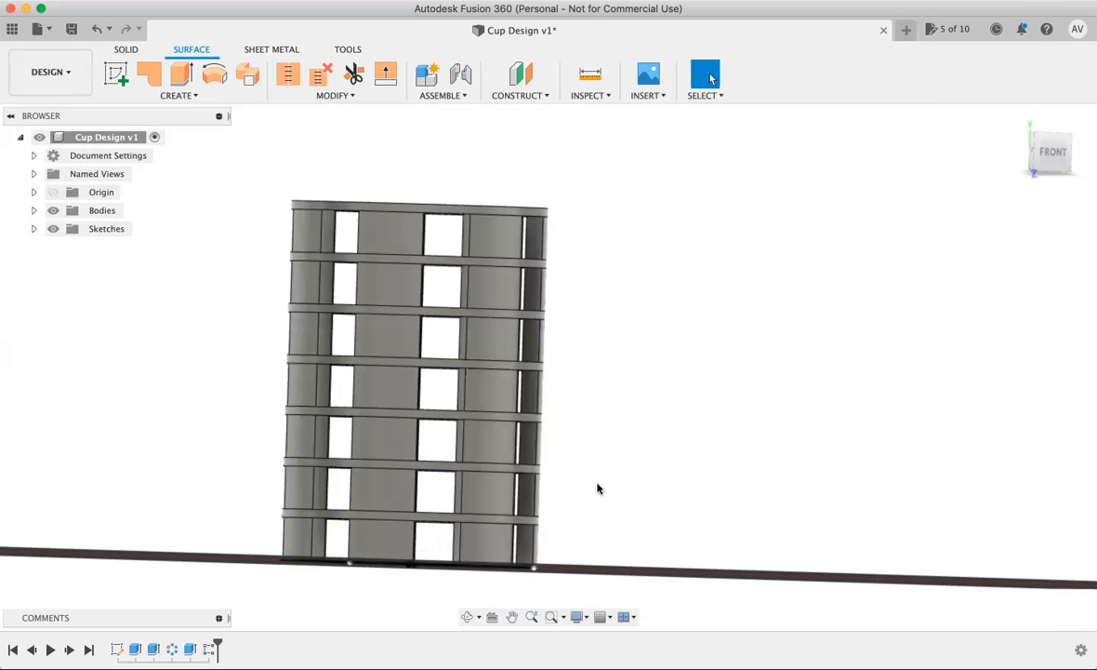
# Step: Examine the stacked cup wall from above and close up around its lower layers
pyautogui.click(466, 616)
pyautogui.moveTo(431, 571); pyautogui.dragTo(405, 560)
pyautogui.scroll(4, 405, 560)
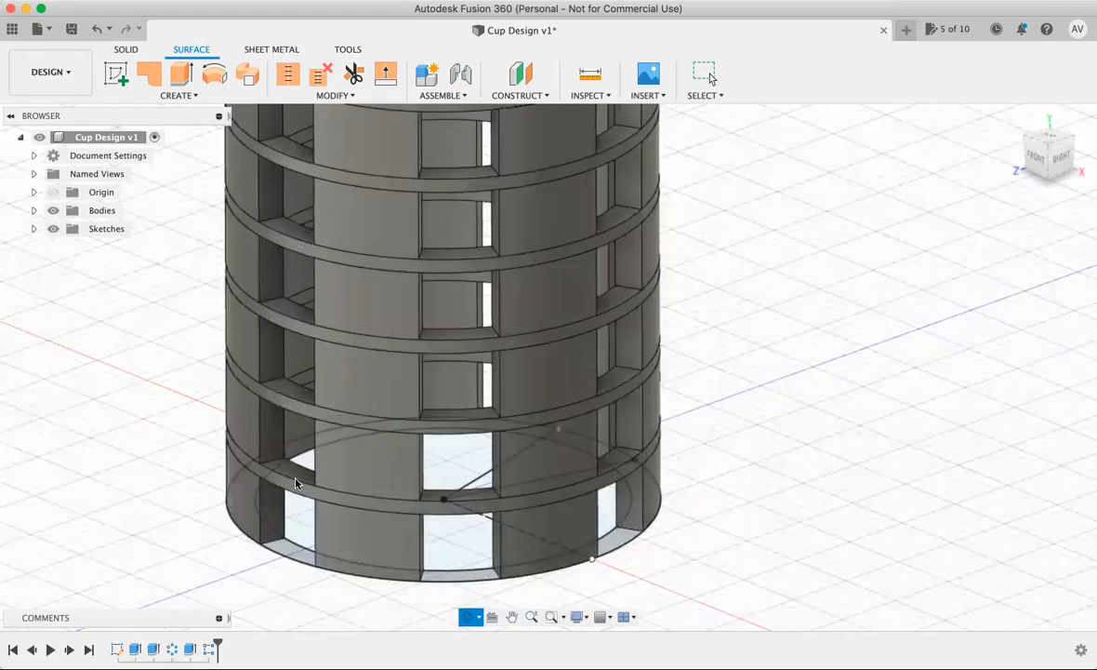
pyautogui.scroll(-8, 297, 483)
pyautogui.scroll(3, 247, 462)
pyautogui.scroll(3, 246, 465)
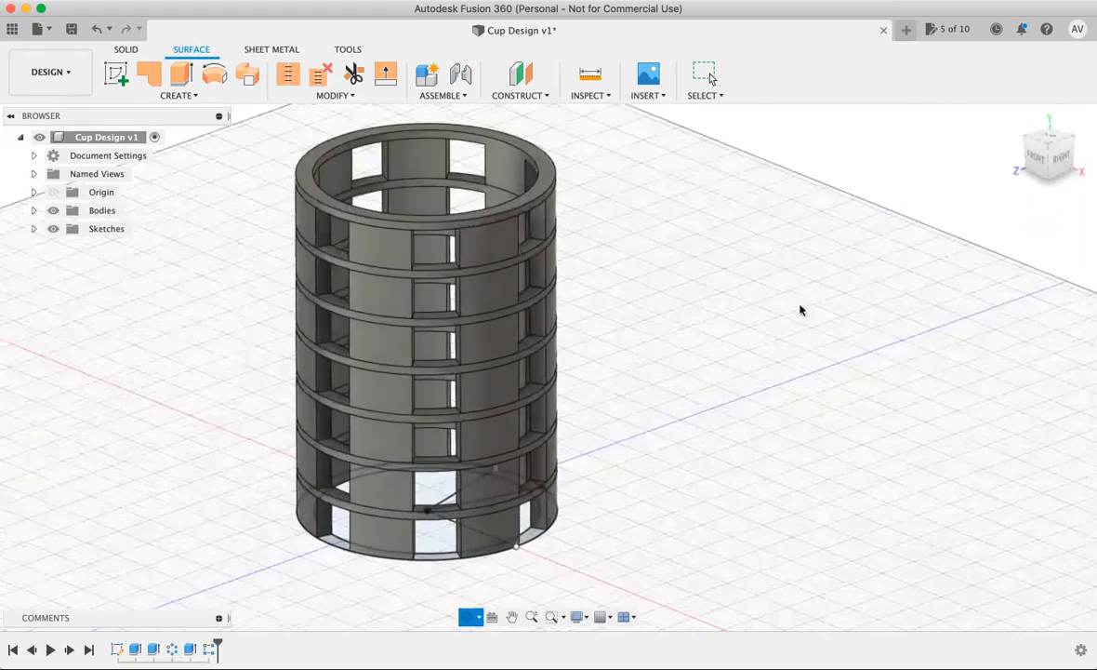
# Step: Open the cup's original circle sketch for editing and select all of its geometry, including the inner and outer circles
pyautogui.click(1015, 122)
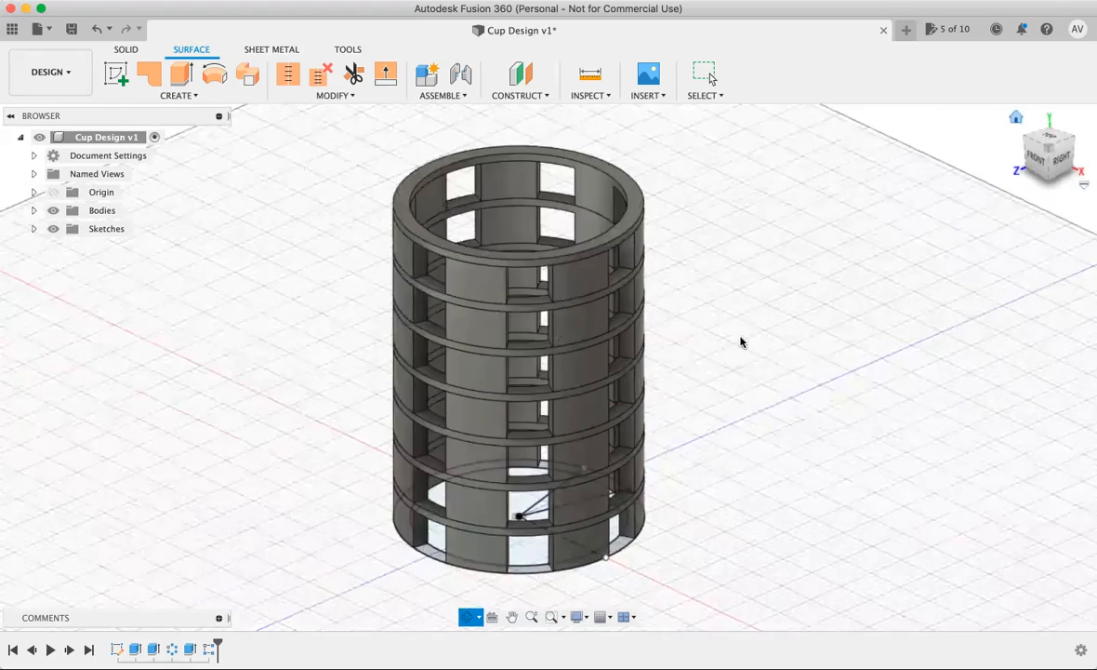
pyautogui.scroll(-4, 673, 348)
pyautogui.scroll(2, 625, 402)
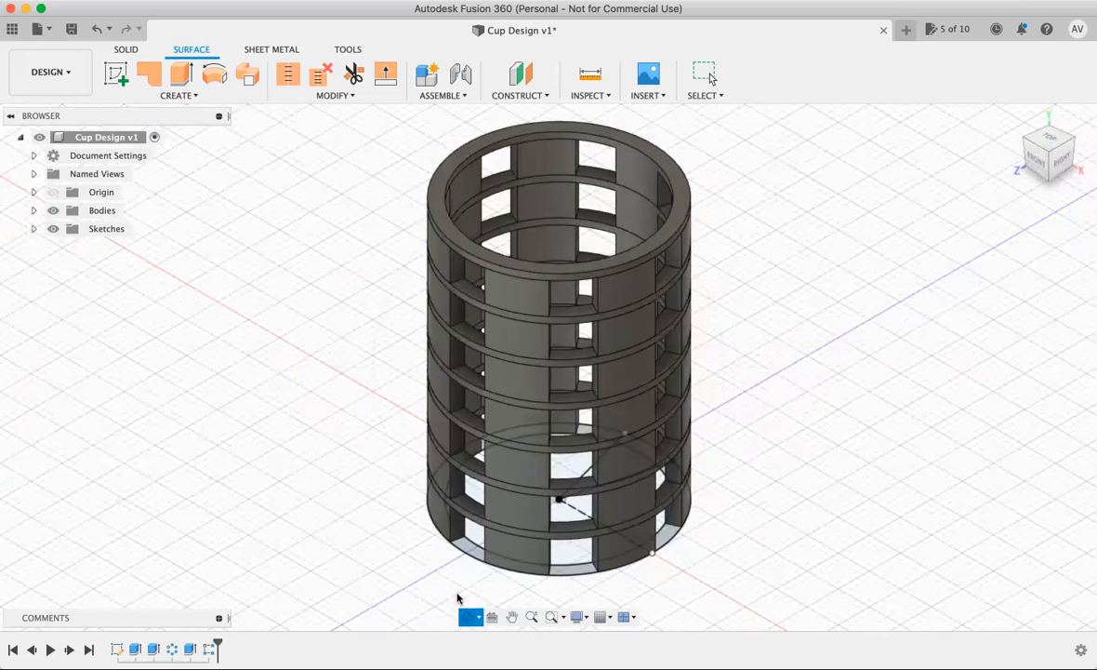
pyautogui.moveTo(429, 502); pyautogui.dragTo(471, 489)
pyautogui.keyDown('shift'); pyautogui.moveTo(462, 454); pyautogui.dragTo(525, 428, button='middle'); pyautogui.keyUp('shift')
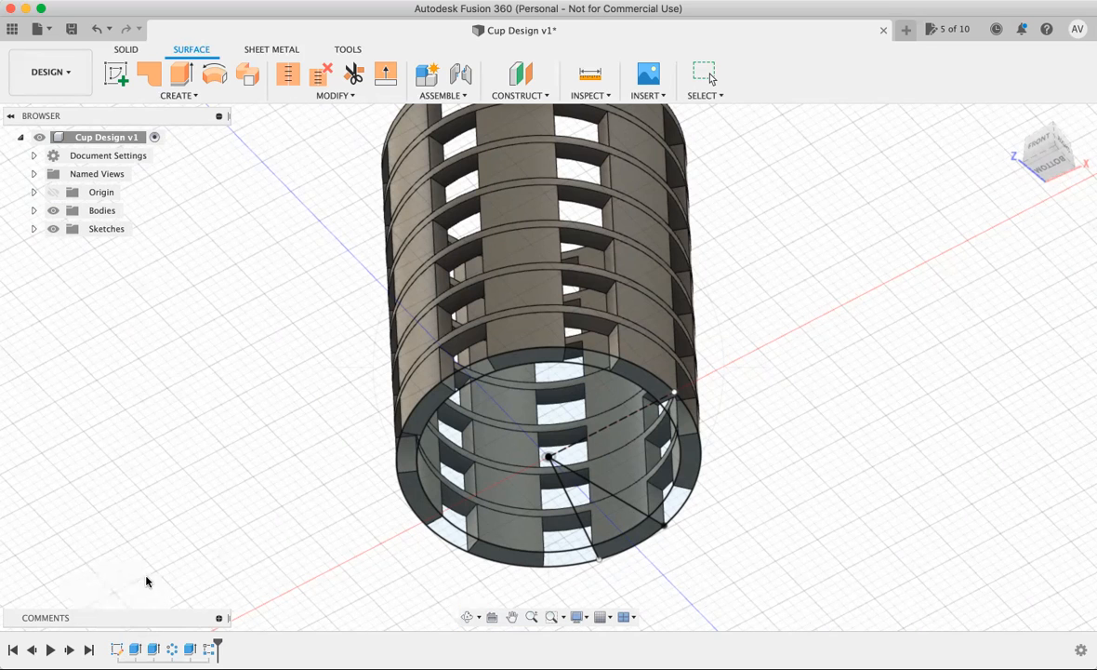
pyautogui.rightClick(116, 649)
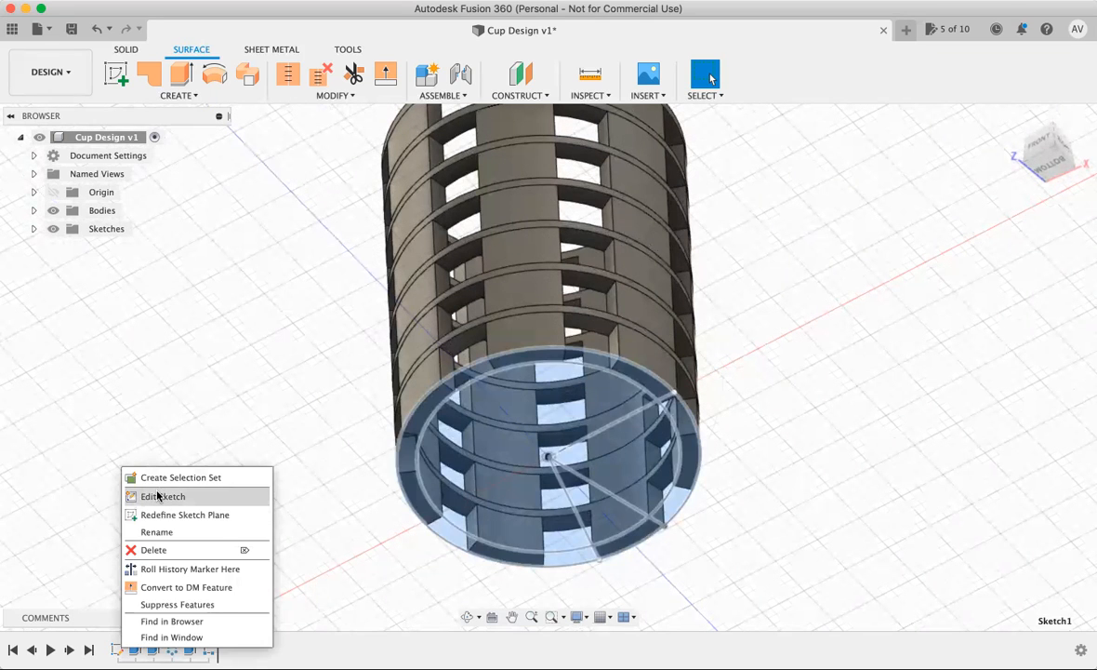
pyautogui.click(160, 495)
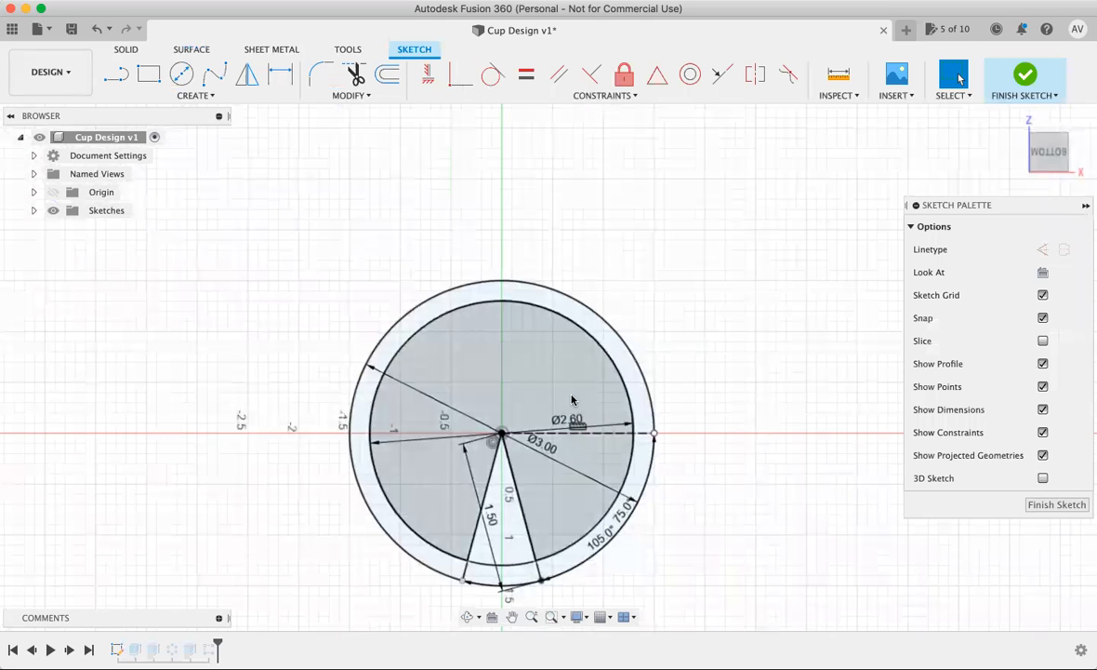
pyautogui.click(572, 400)
pyautogui.click(682, 590)
pyautogui.scroll(-4, 370, 255)
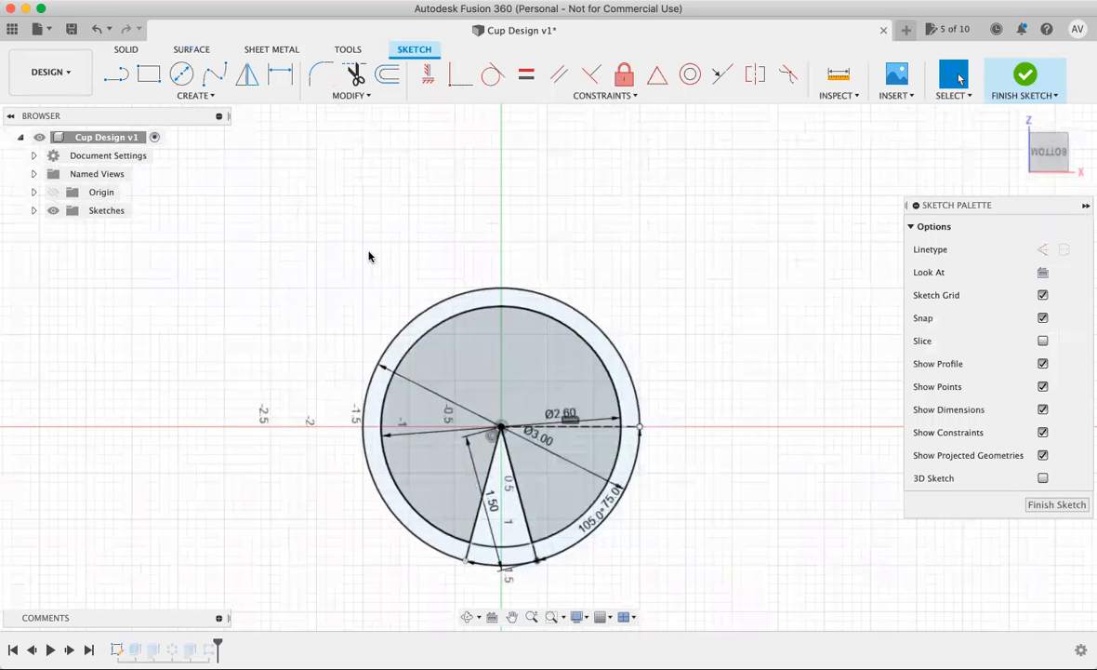
pyautogui.moveTo(371, 258); pyautogui.dragTo(612, 508)
pyautogui.scroll(2, 613, 508)
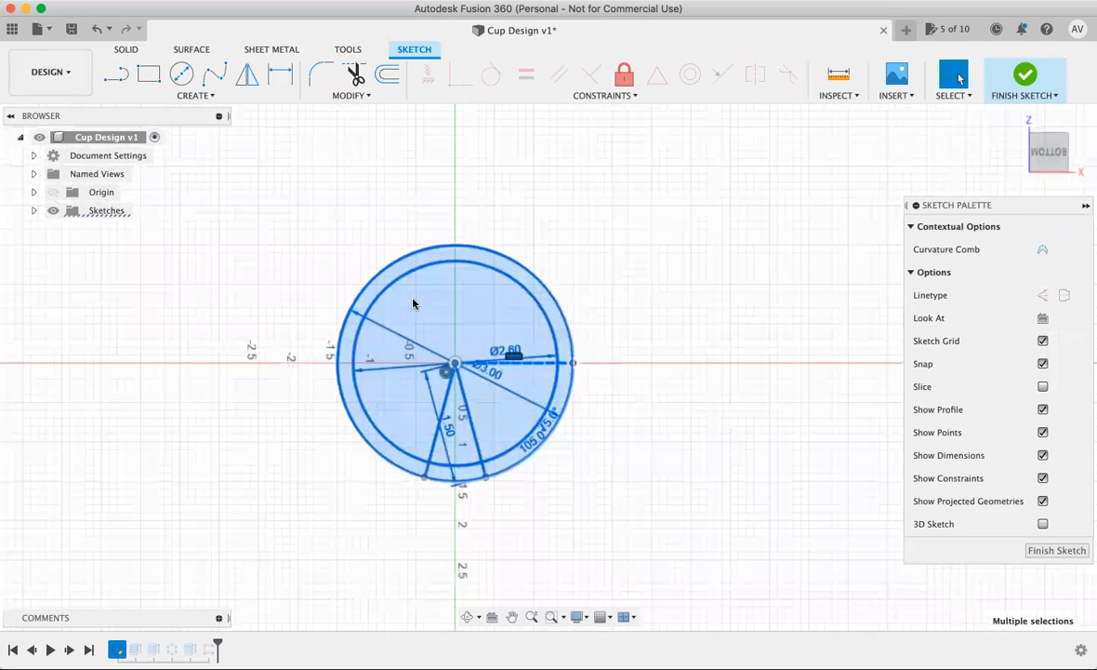
# Step: Extrude the four selected sketch profiles by -0.20 in as a new body to close the bottom of the cup
pyautogui.press('e')
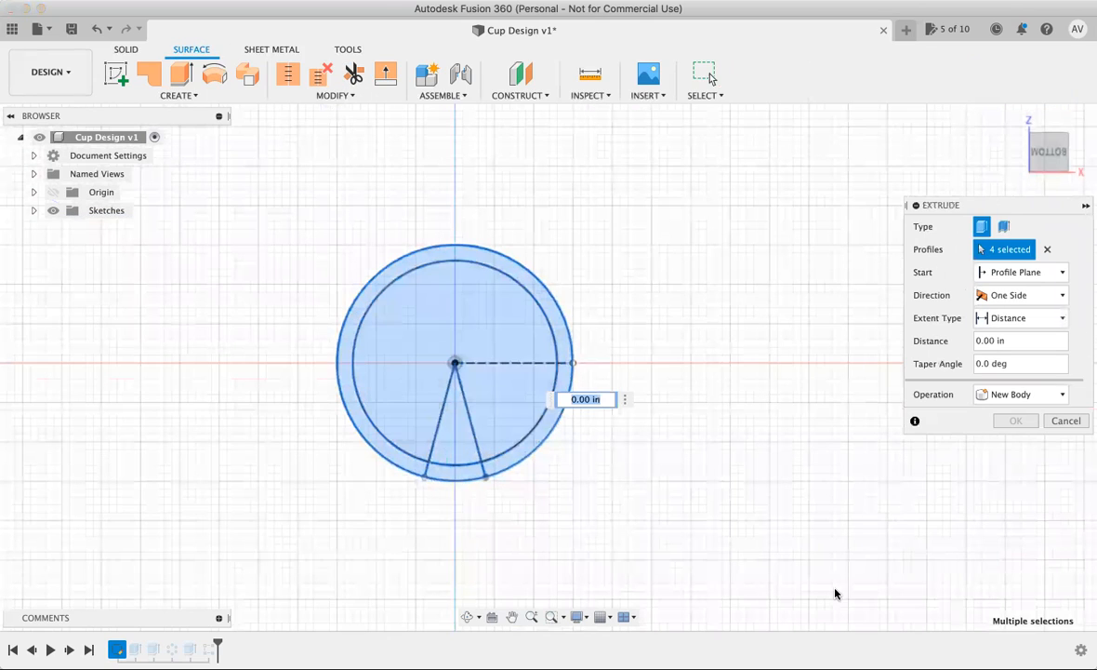
pyautogui.click(467, 617)
pyautogui.moveTo(459, 580); pyautogui.dragTo(513, 322)
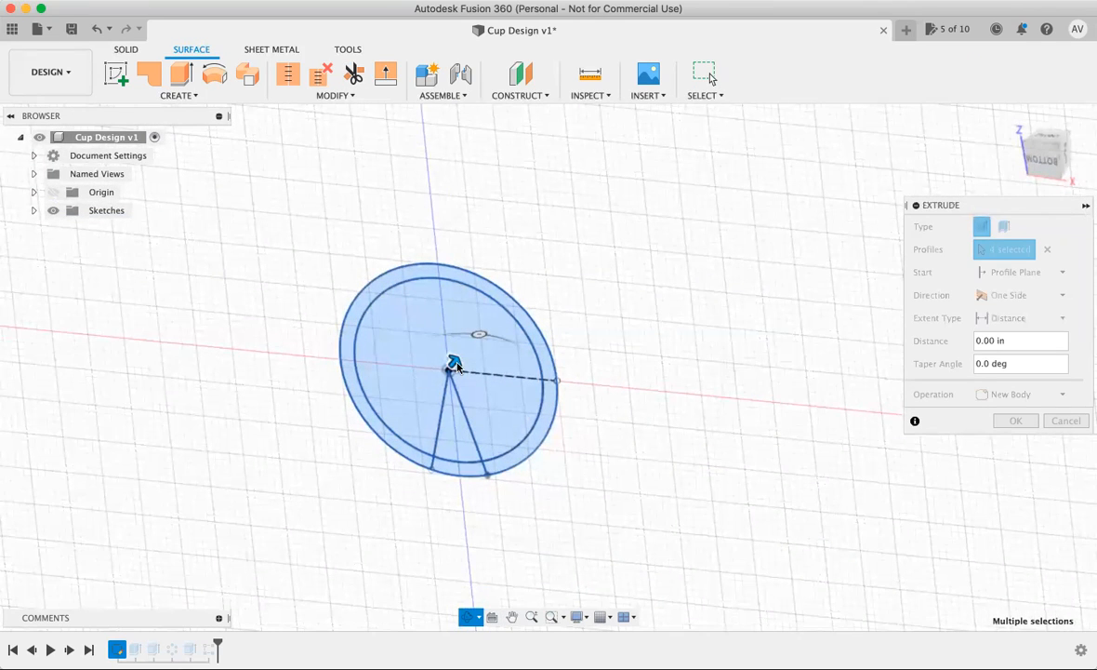
pyautogui.moveTo(454, 367); pyautogui.dragTo(554, 374)
pyautogui.scroll(2, 551, 373)
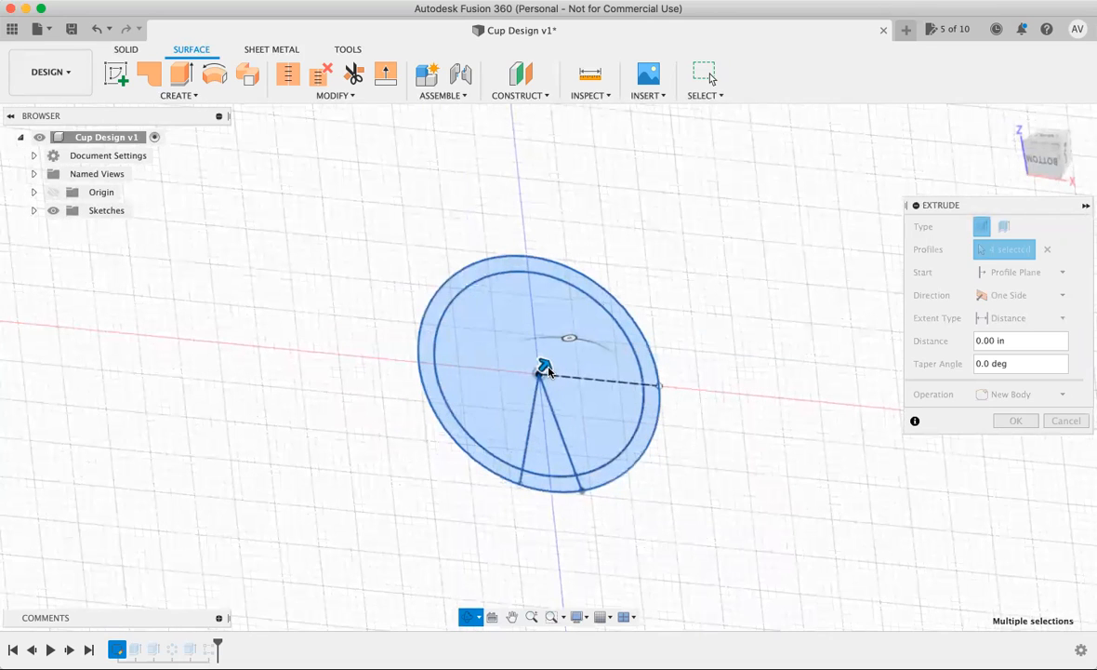
pyautogui.press('Escape')
pyautogui.moveTo(544, 365); pyautogui.dragTo(541, 377)
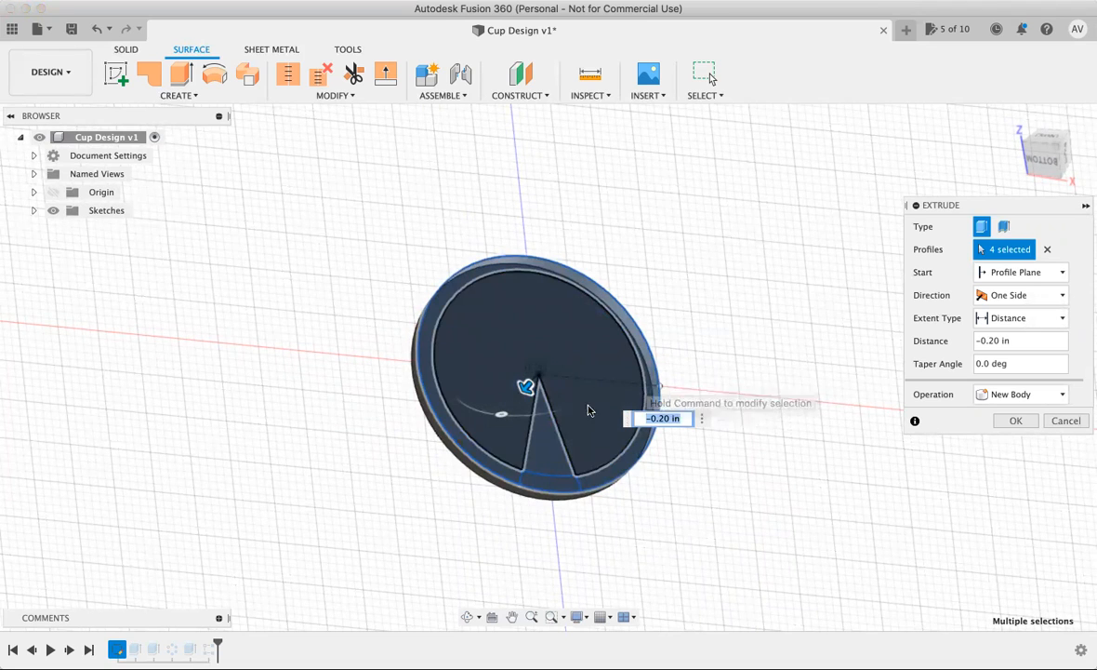
pyautogui.click(1012, 421)
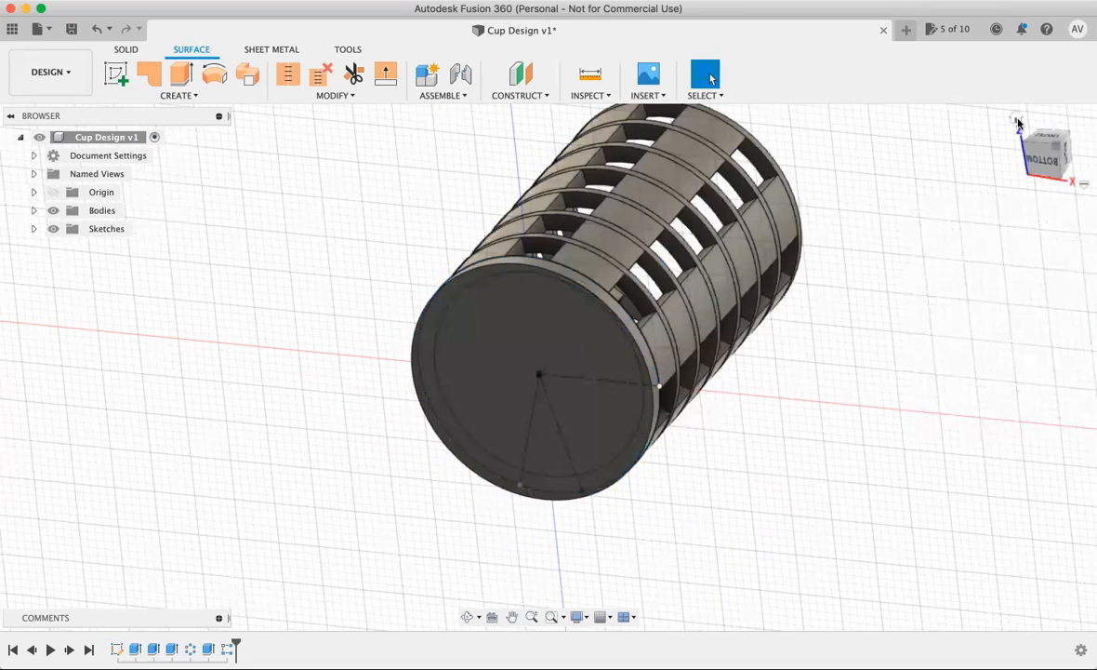
# Step: Examine the cup with its solid base in the isometric home view, up close and from farther away
pyautogui.click(1017, 119)
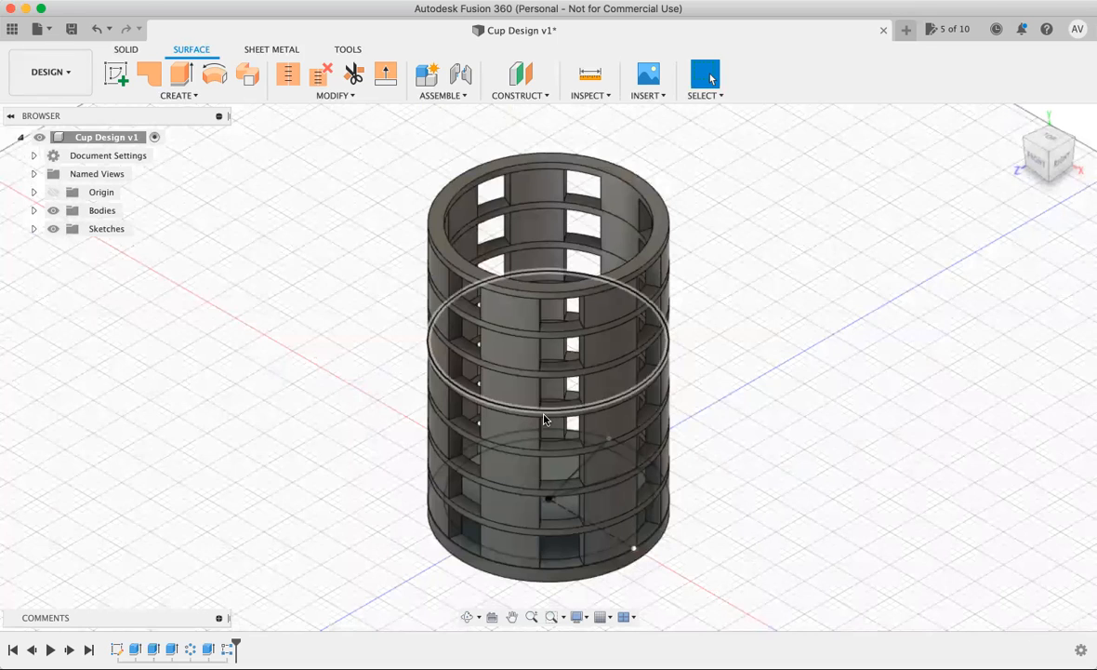
pyautogui.scroll(-4, 539, 431)
pyautogui.scroll(2, 609, 535)
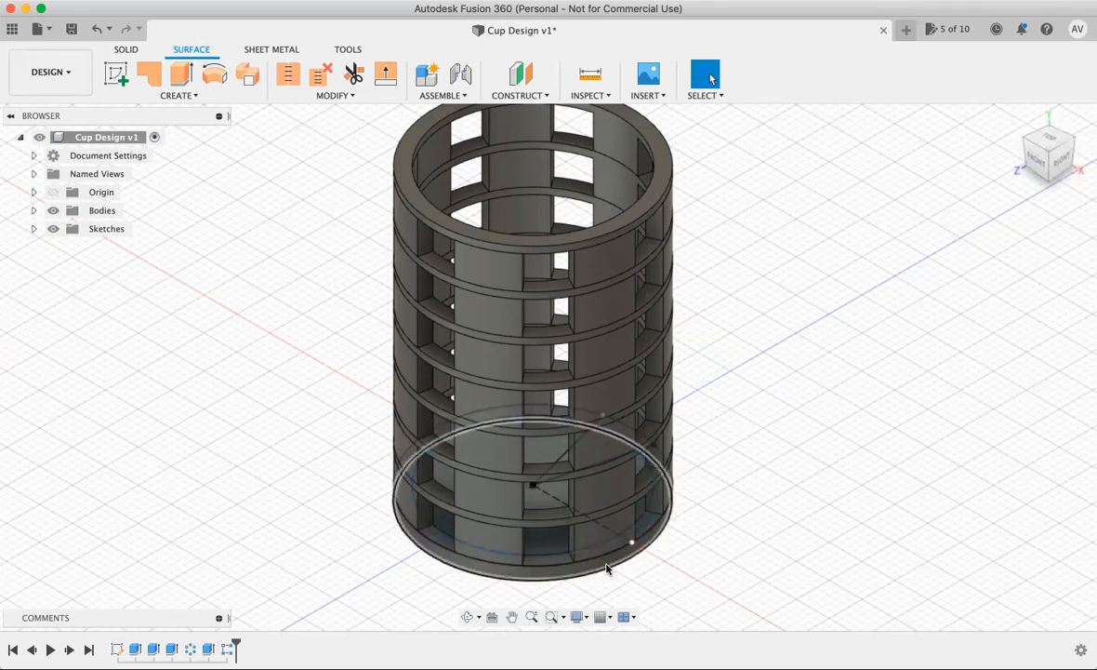
pyautogui.scroll(-2, 608, 568)
pyautogui.scroll(1, 610, 462)
pyautogui.scroll(1, 610, 461)
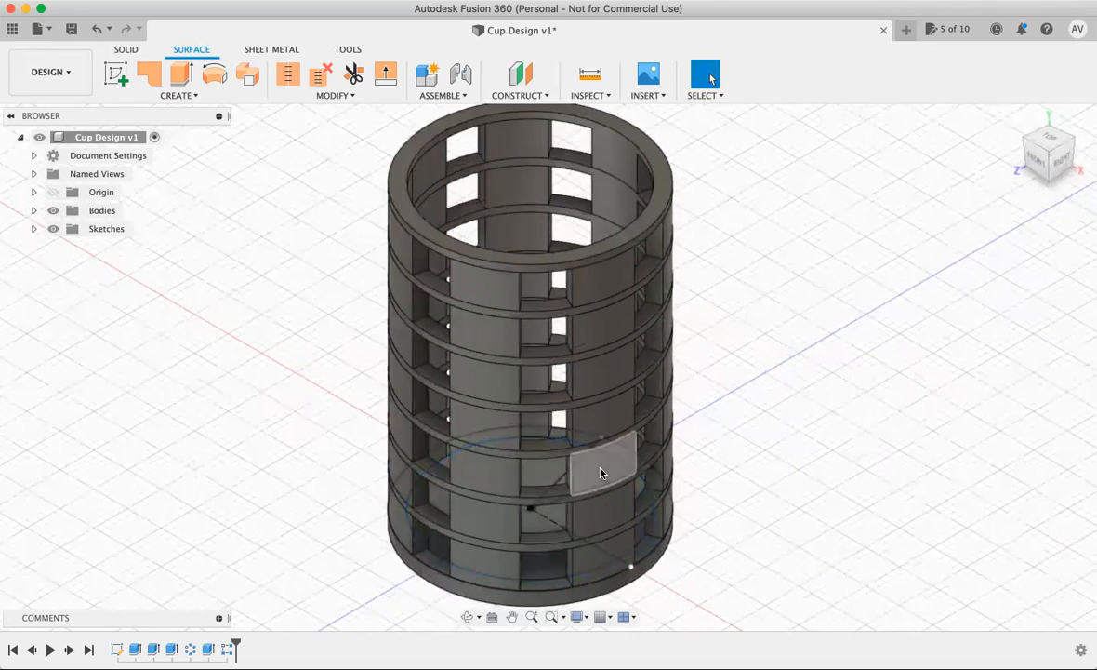
pyautogui.scroll(-1, 611, 461)
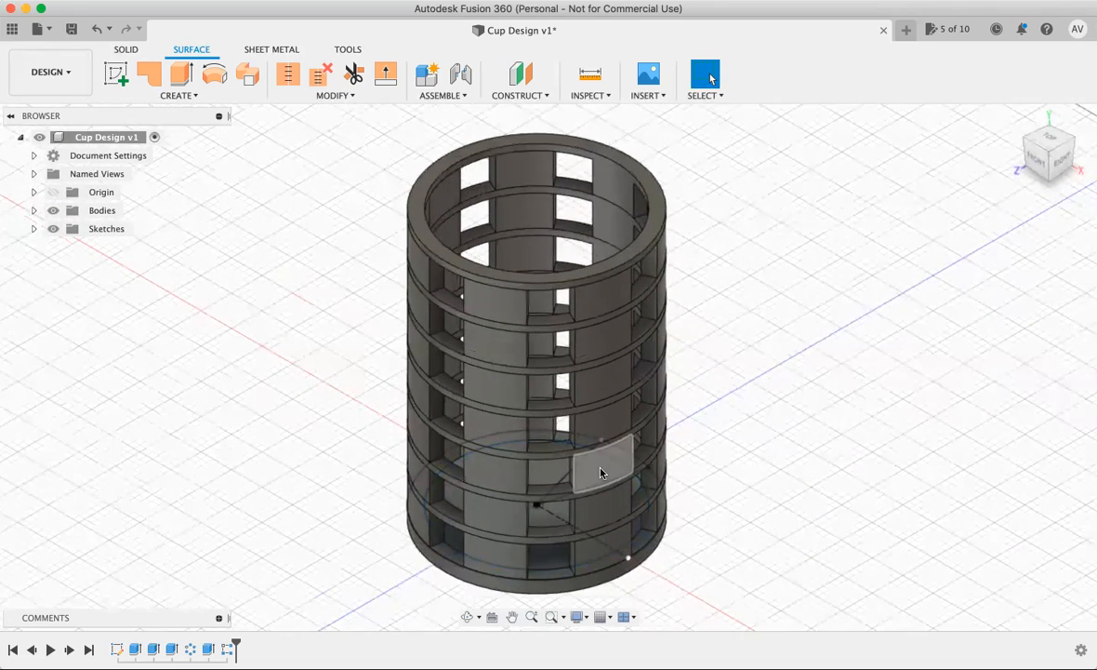
pyautogui.click(1015, 119)
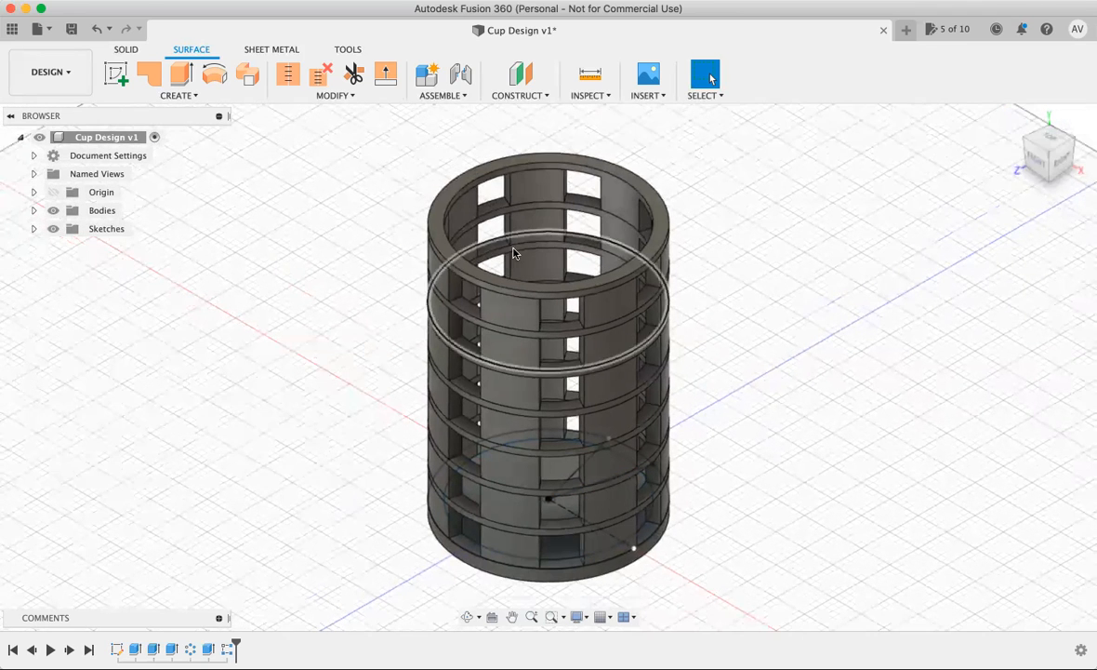
# Step: Check the layered wall and base from the right side and review the whole cup in the home view again
pyautogui.click(1061, 160)
pyautogui.scroll(3, 646, 318)
pyautogui.scroll(-4, 647, 316)
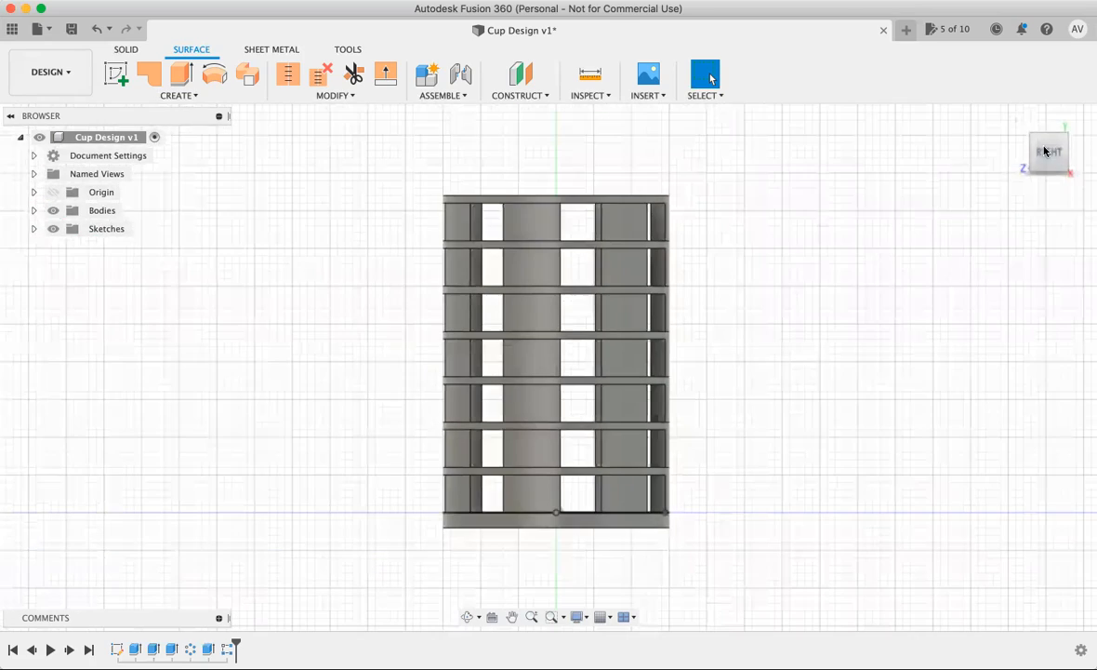
pyautogui.click(1015, 117)
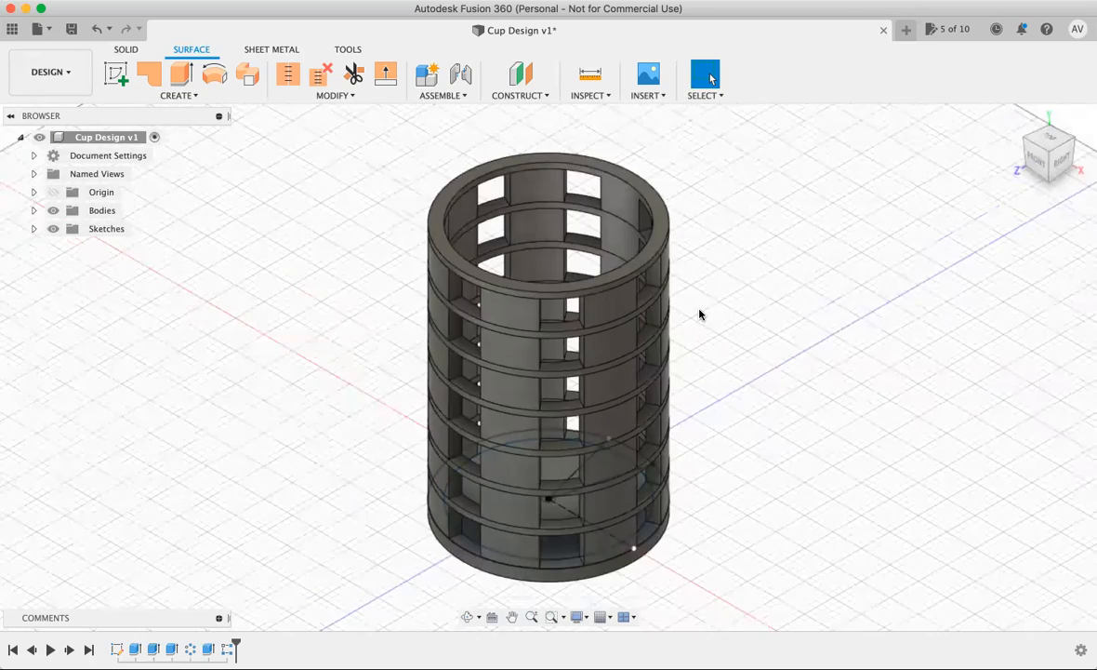
pyautogui.scroll(3, 701, 311)
pyautogui.scroll(-3, 628, 403)
pyautogui.scroll(3, 628, 403)
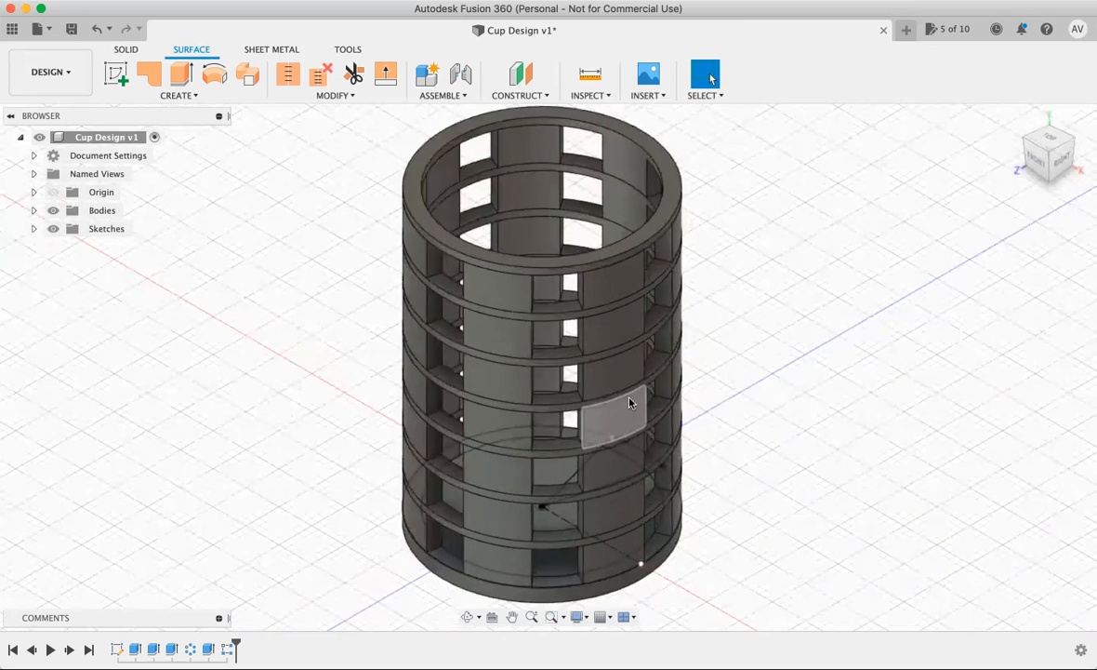
pyautogui.scroll(-3, 654, 352)
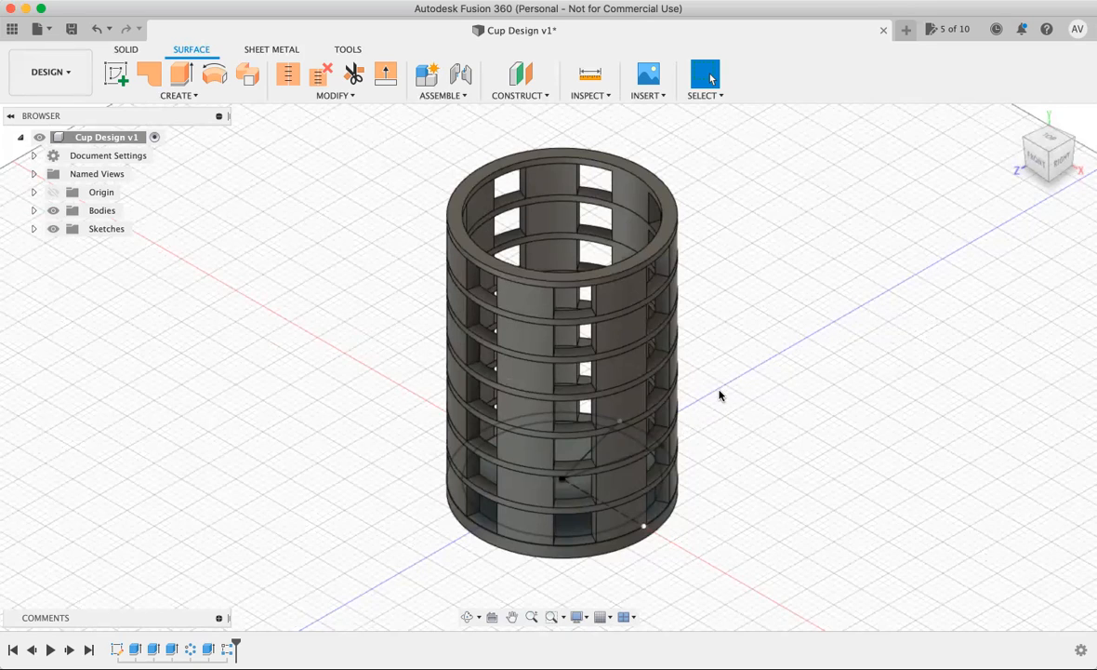
pyautogui.scroll(2, 725, 277)
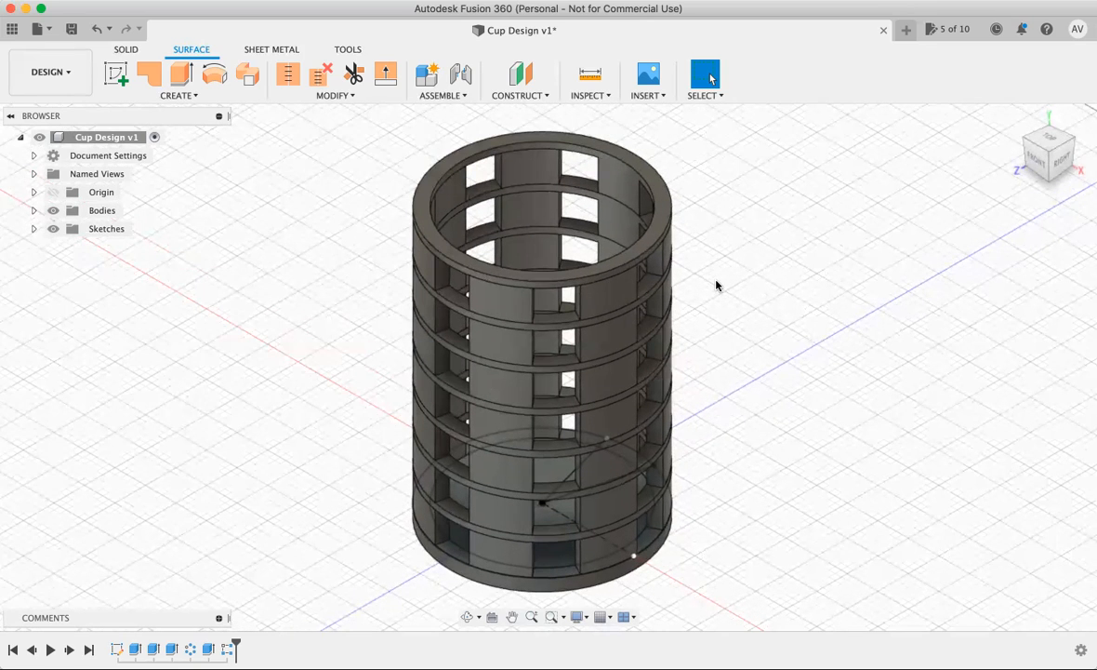